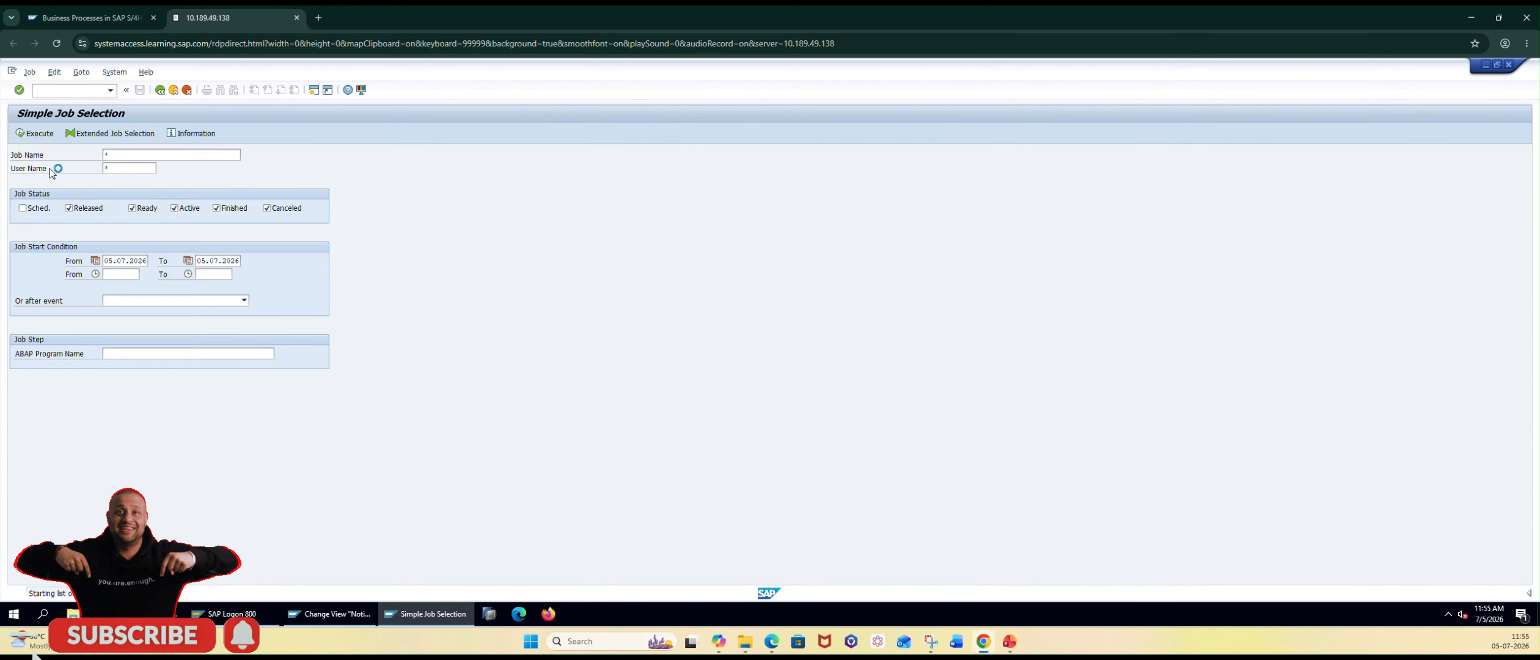
Run the simple job selection for all jobs of all users on 05.07.2026, and return to the selection criteria
key(F8)
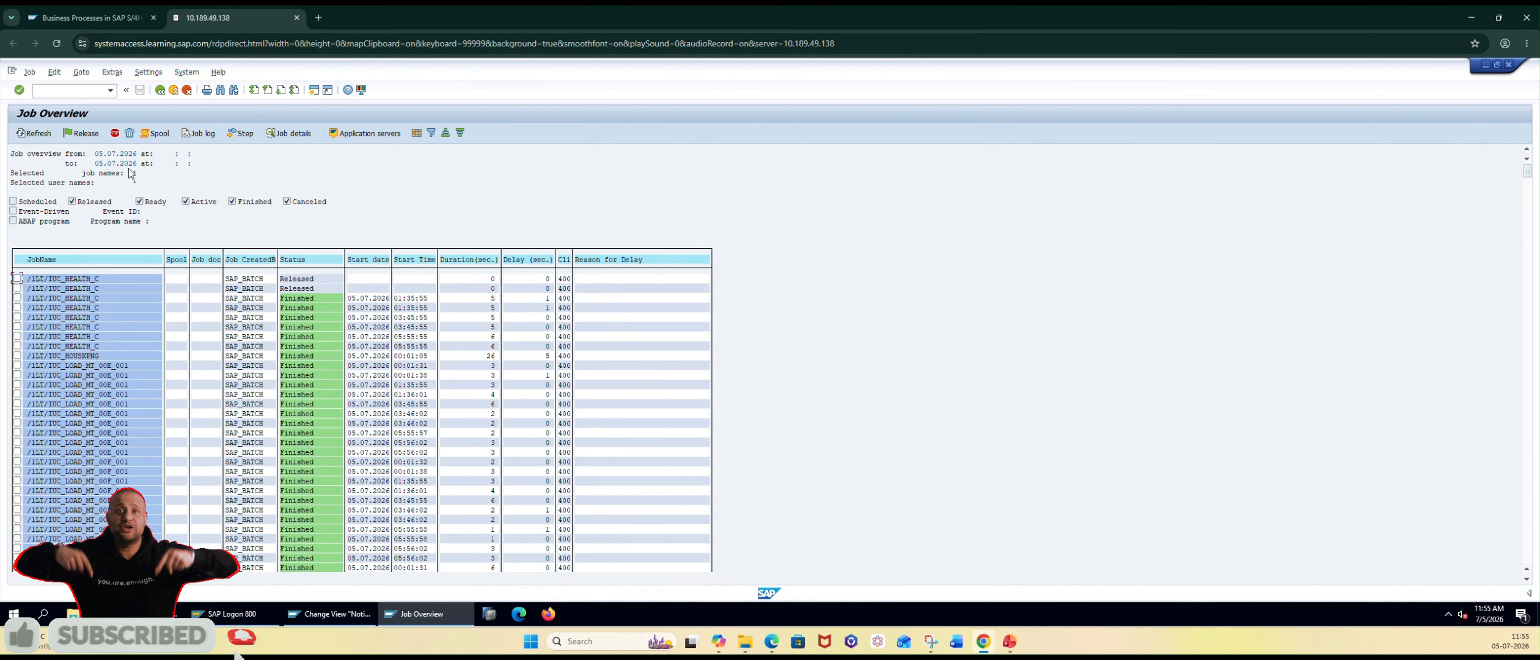
click(160, 90)
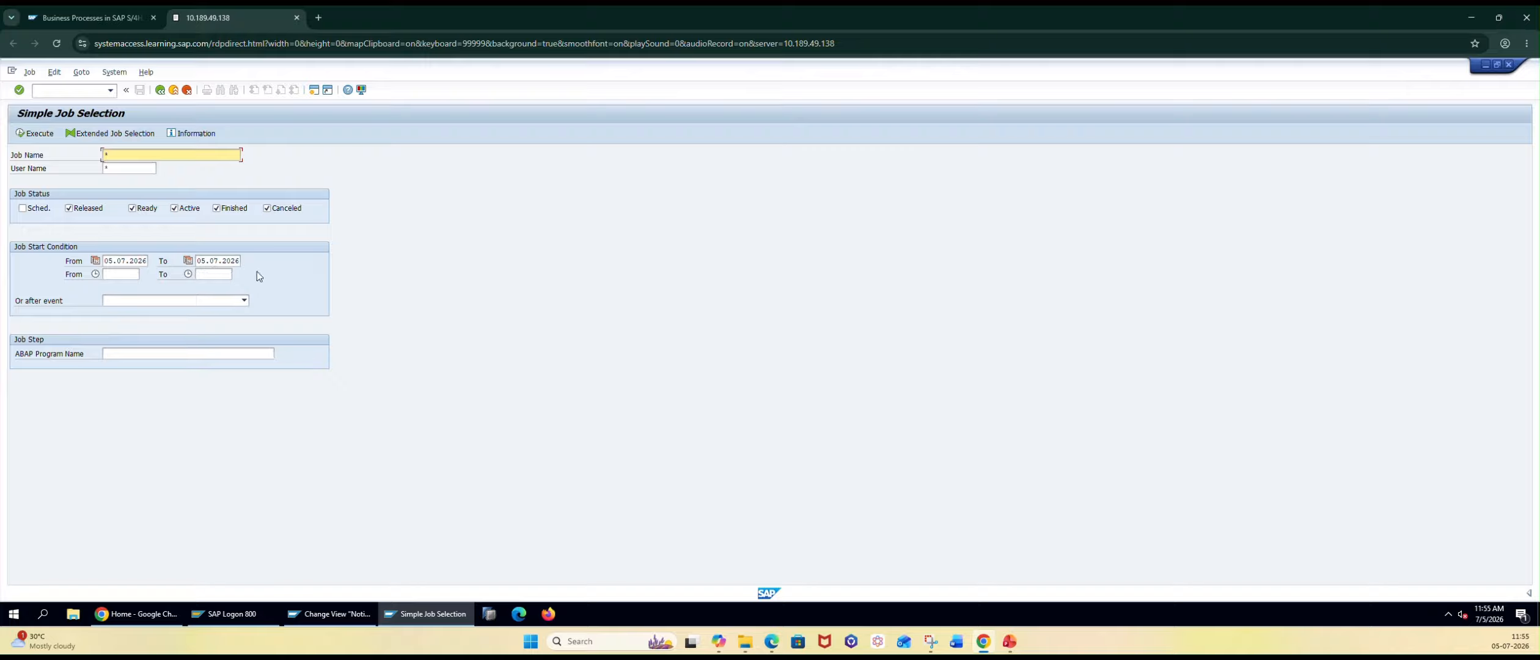
click(705, 28)
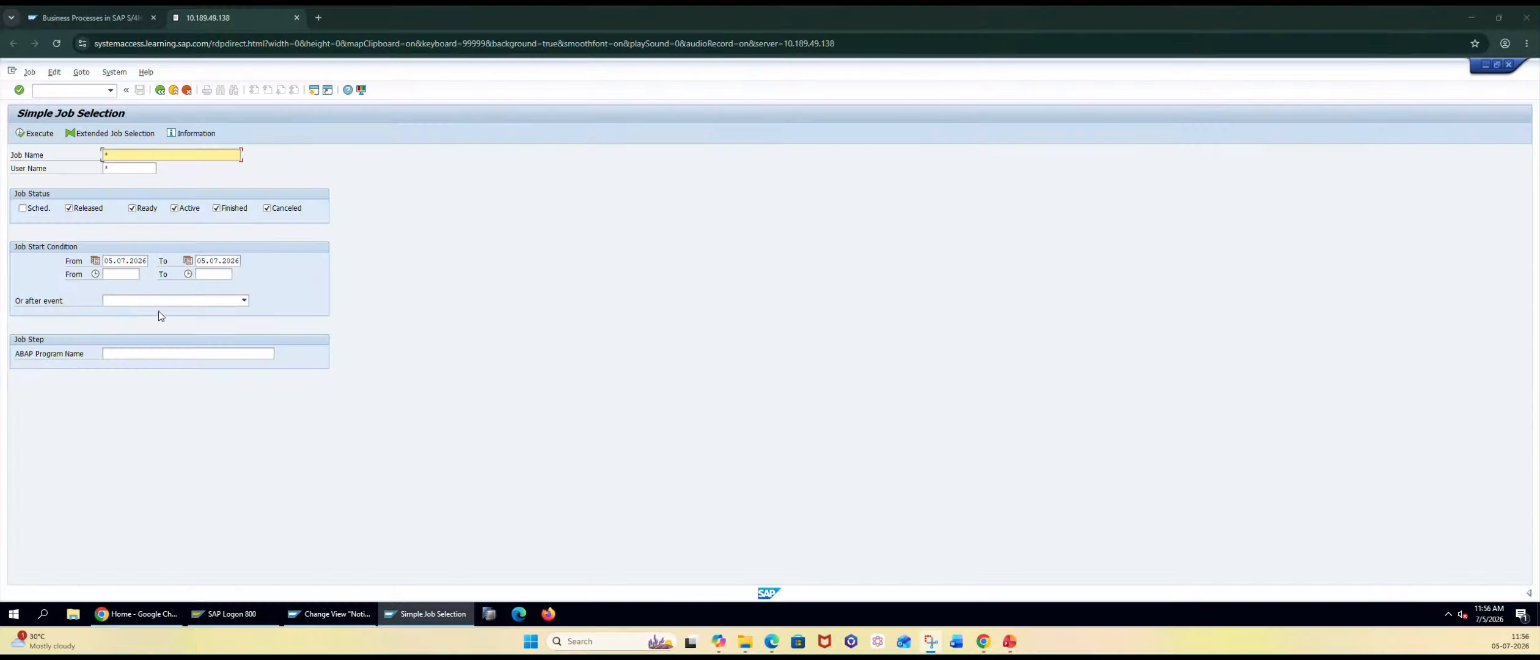
click(160, 354)
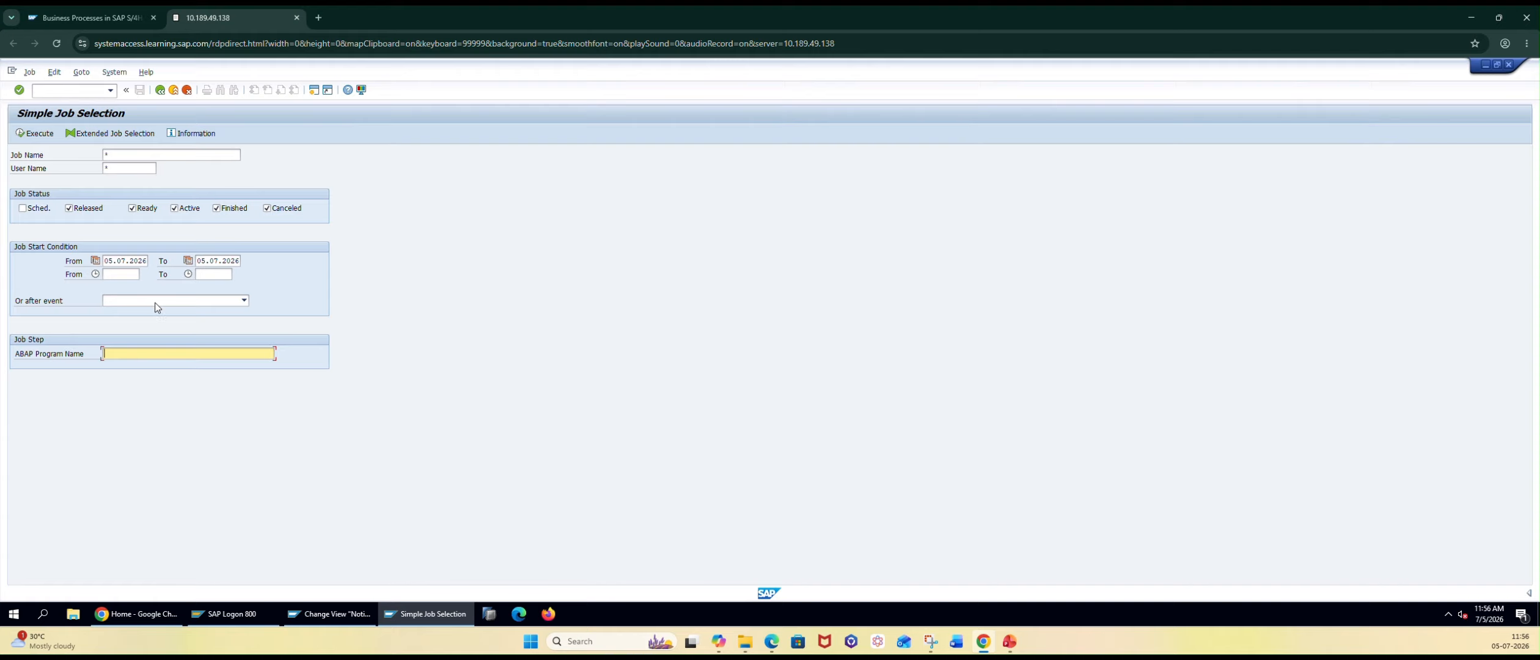
Execute the job selection again, examine the job names and statuses in the overview, and return to SAP Easy Access
click(29, 136)
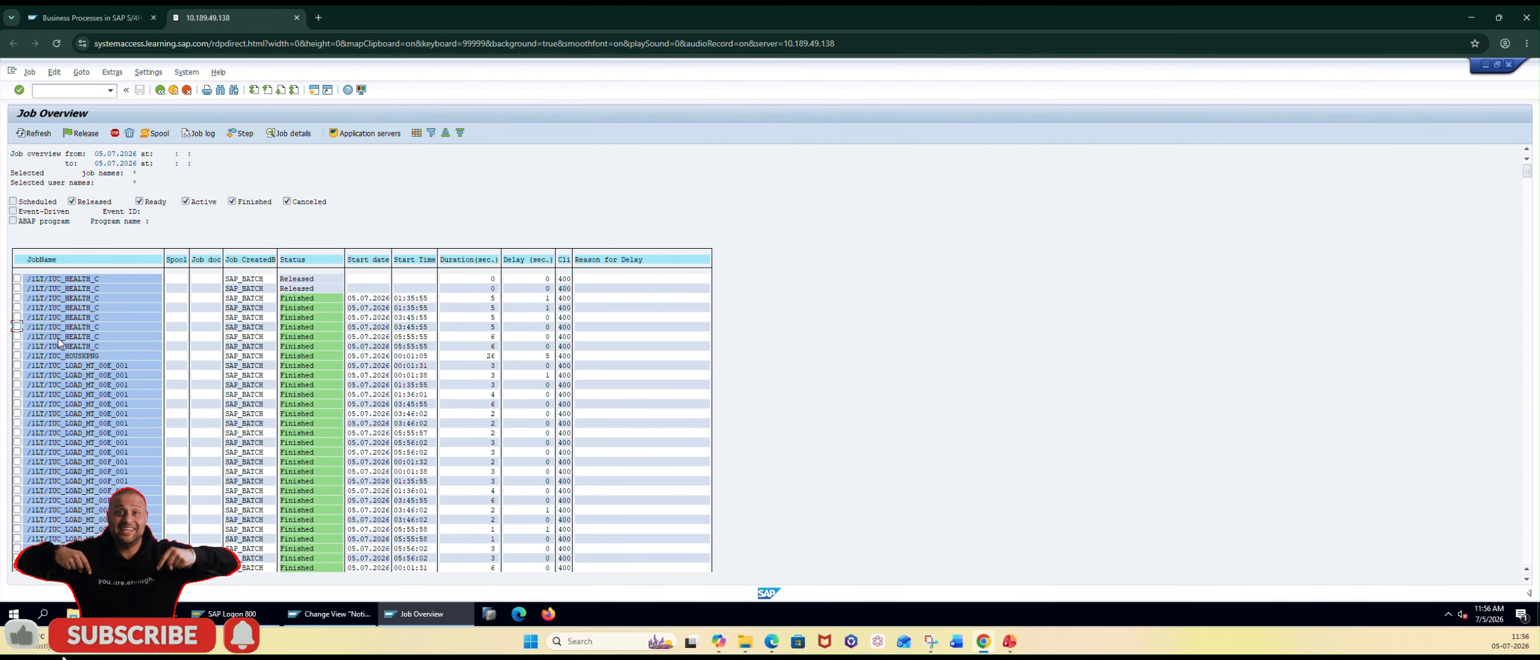
scroll(291, 446, down, 4)
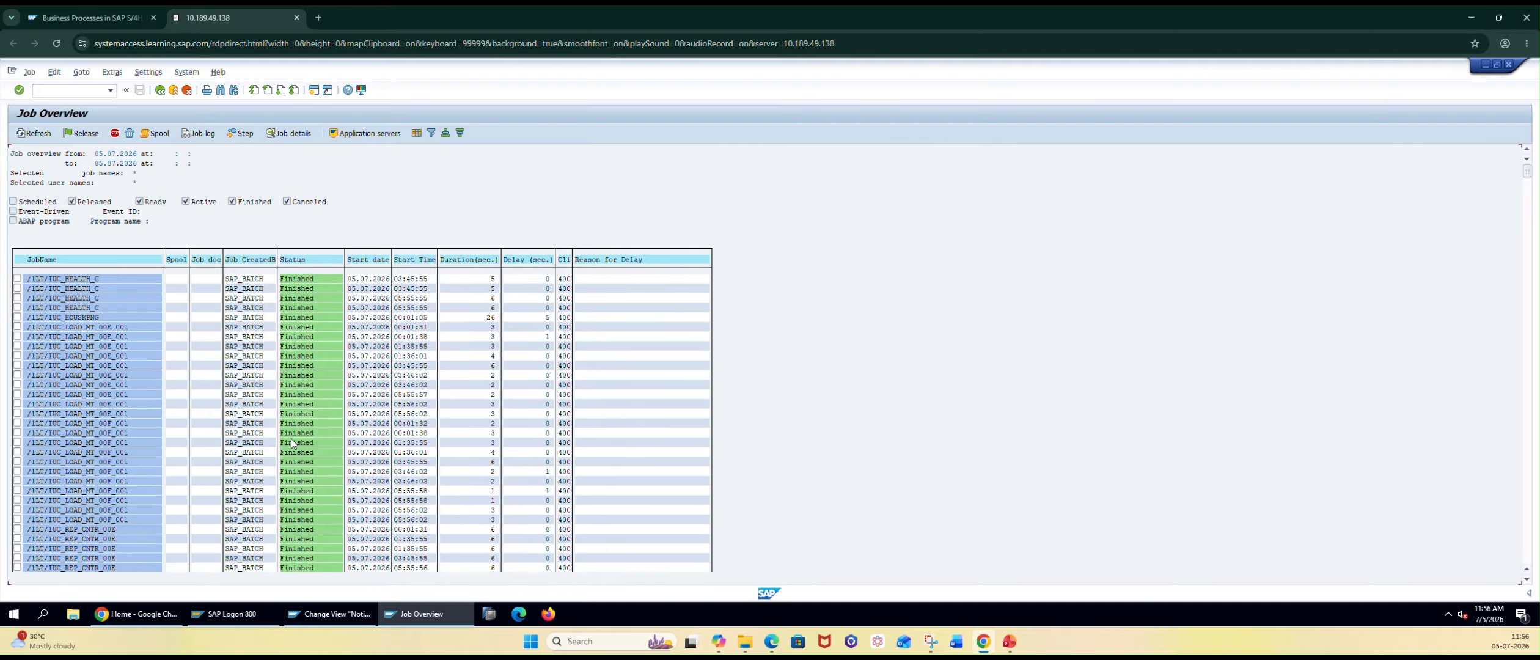
scroll(292, 446, down, 4)
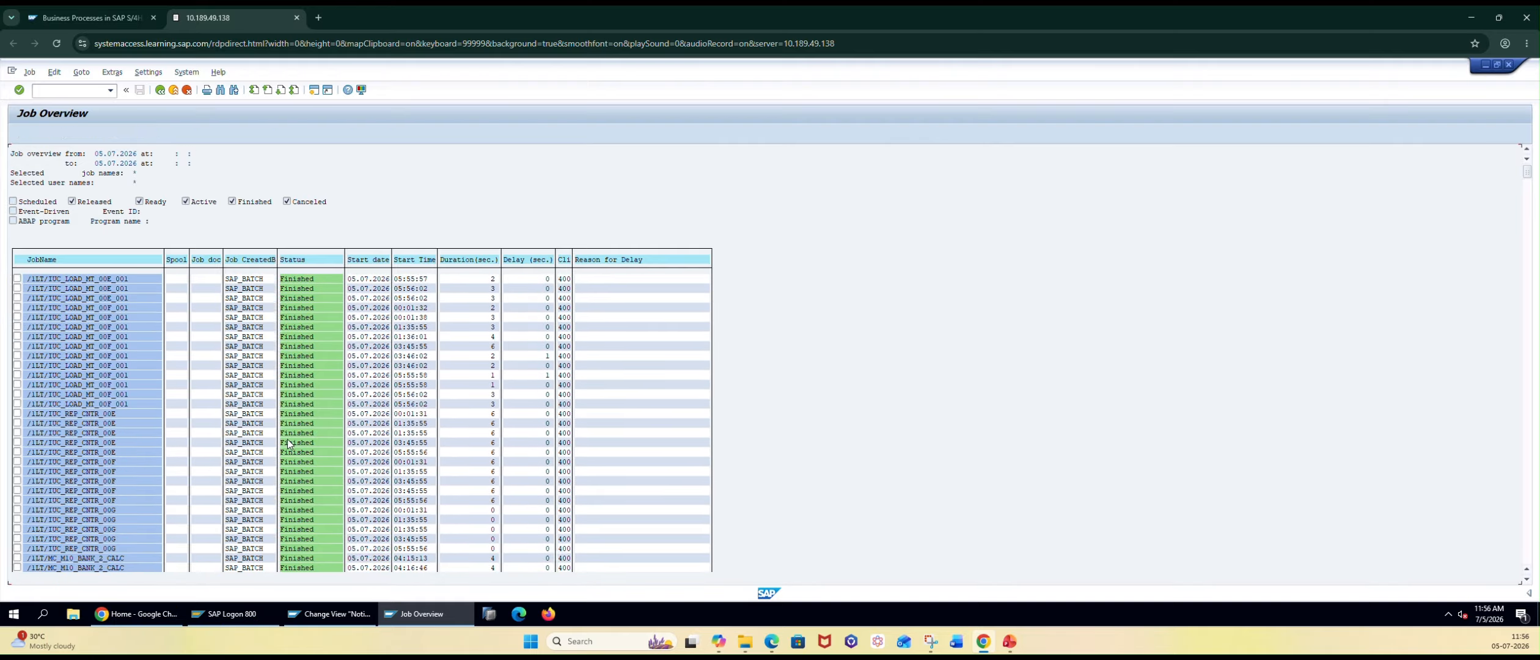
scroll(285, 443, down, 5)
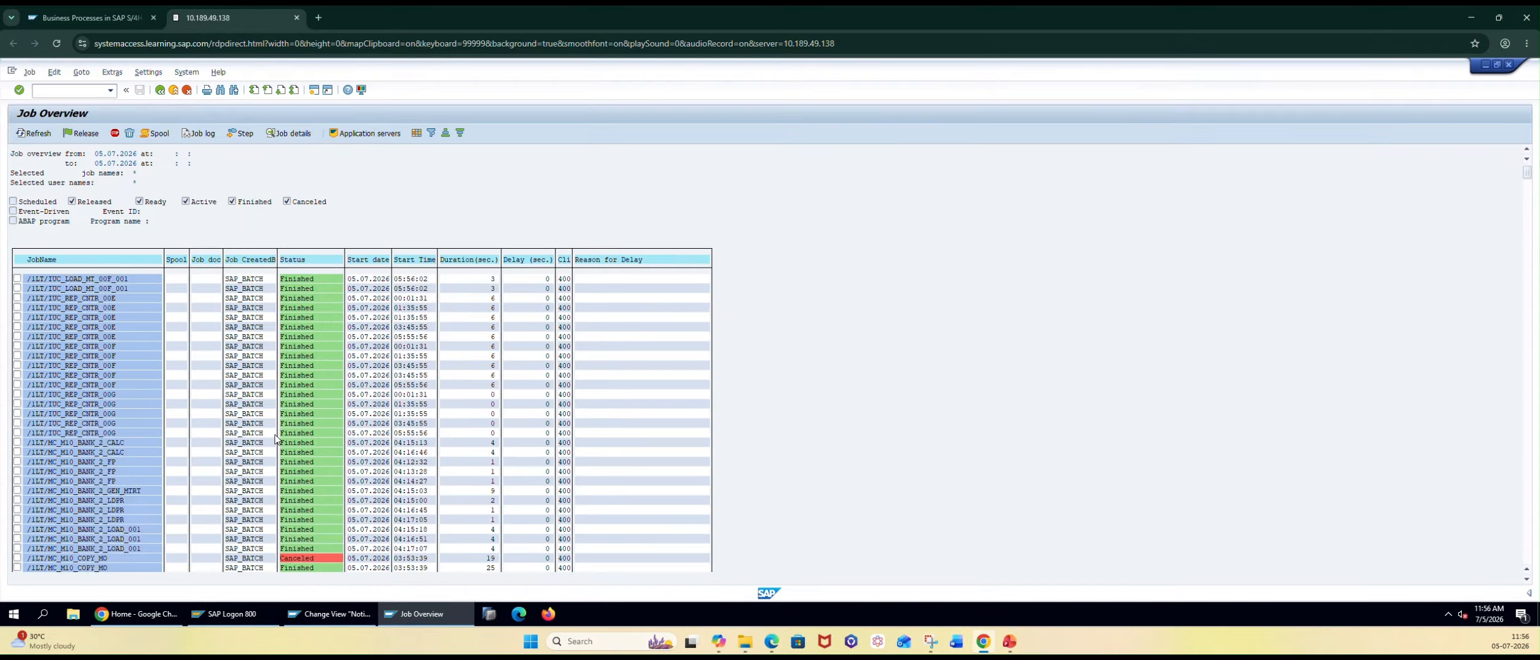
click(160, 90)
click(160, 90)
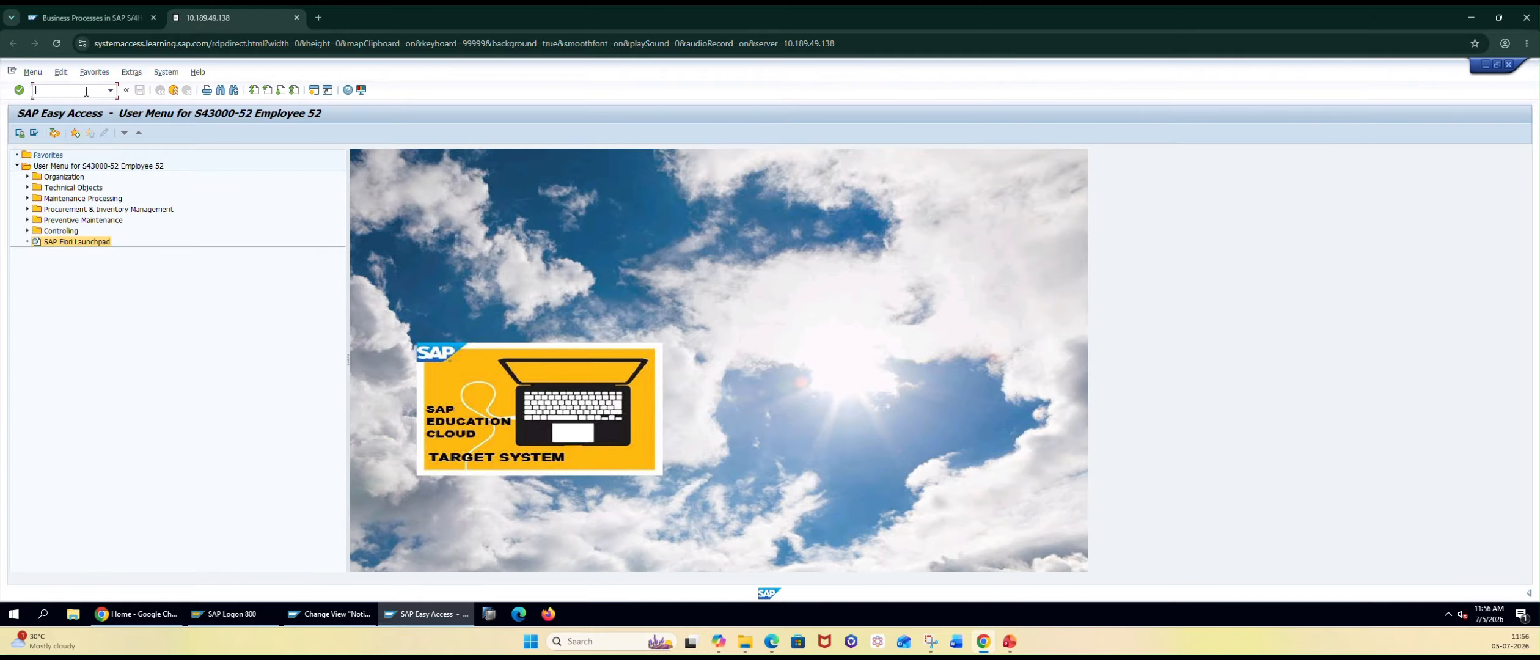
Open the ABAP Editor and execute the program RMMMPERI
key(Return)
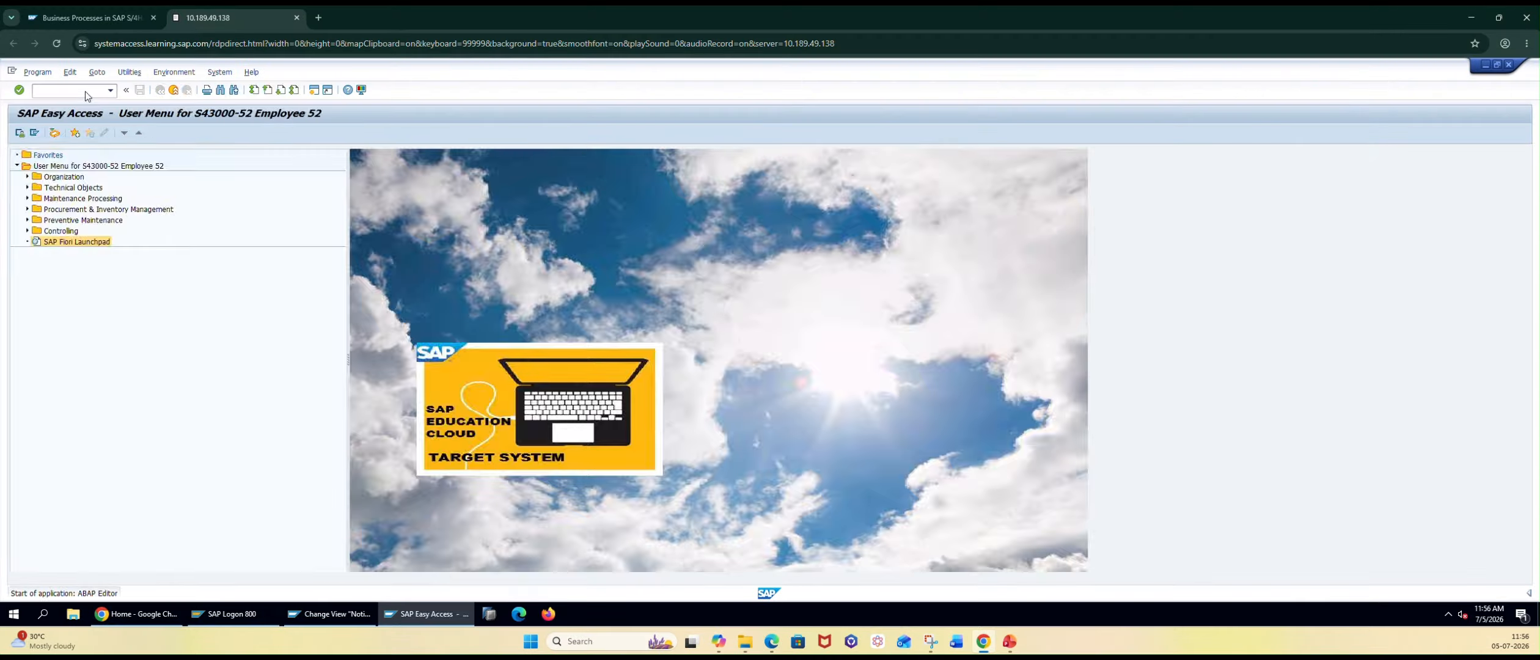
double_click(108, 182)
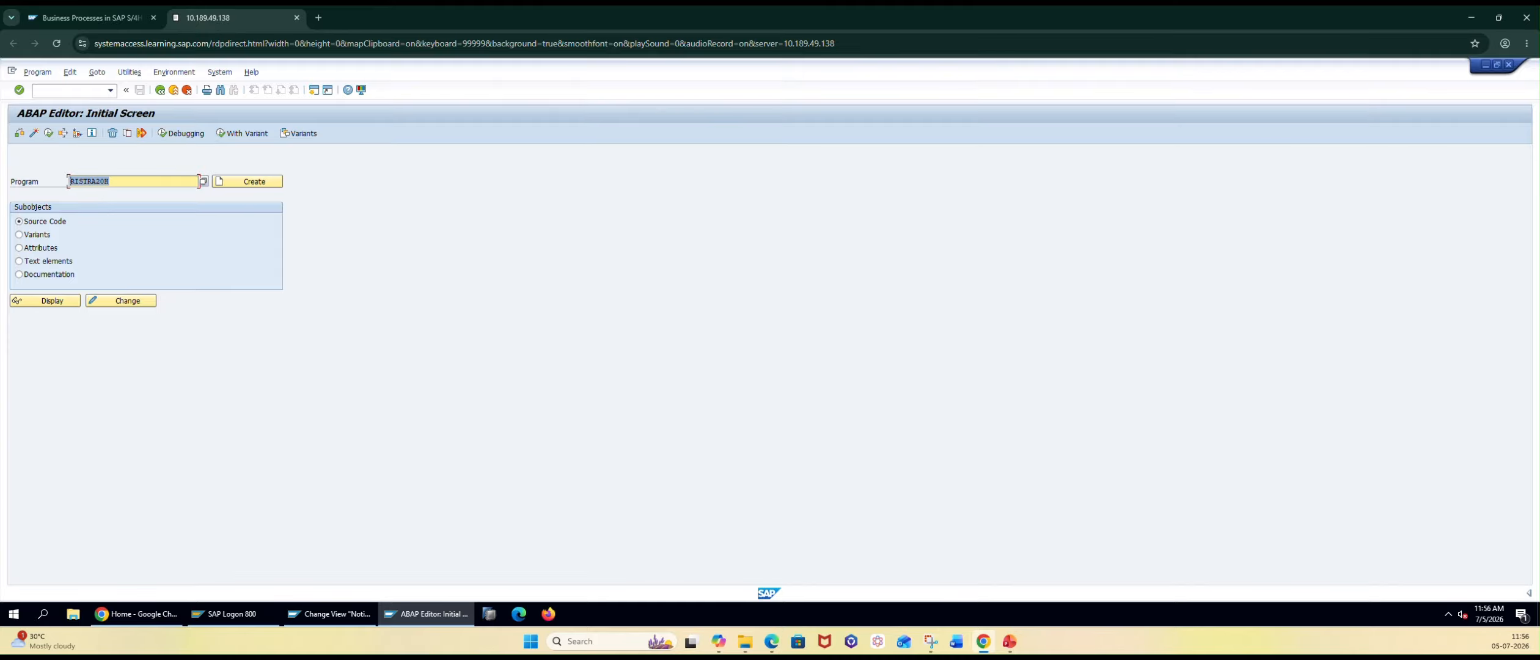
text(RMMMPERI)
key(F8)
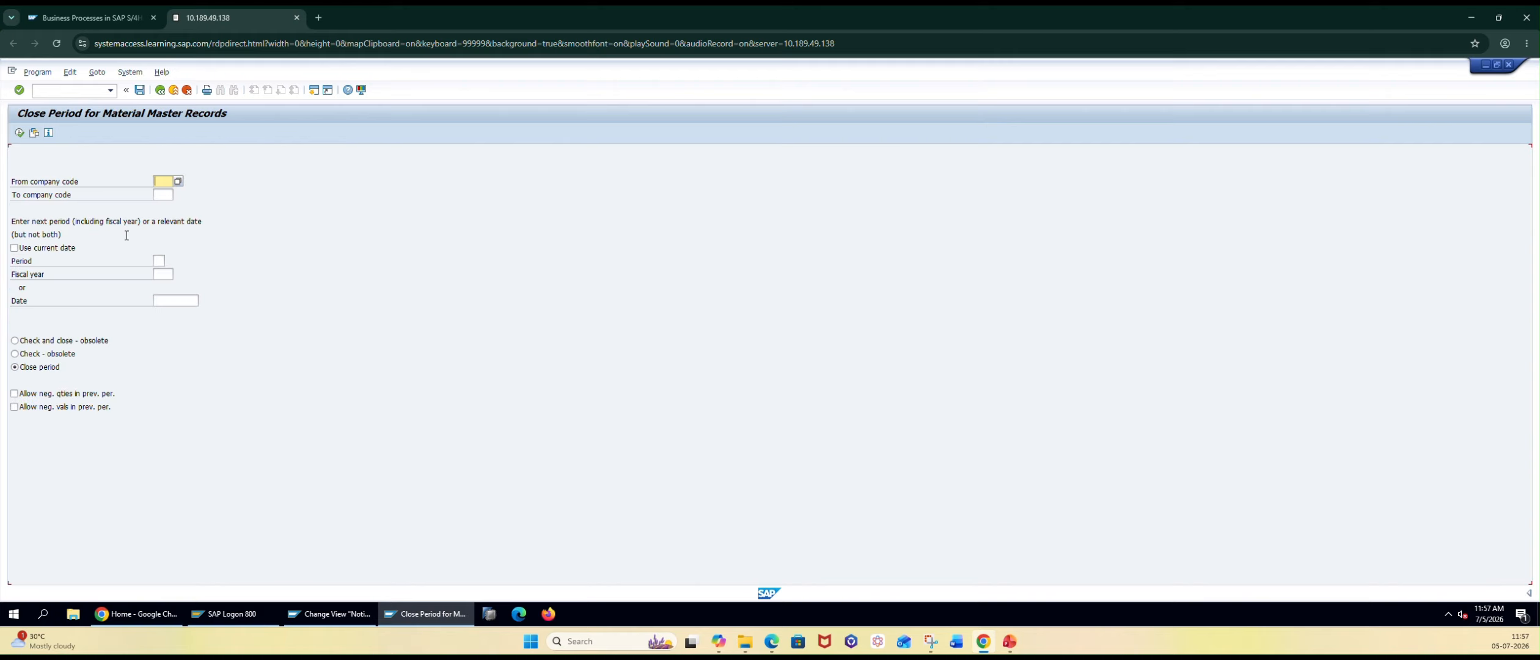
Restart RMMMPERI from the ABAP Editor and load the variant MMPV_CURRENT
click(160, 90)
double_click(69, 181)
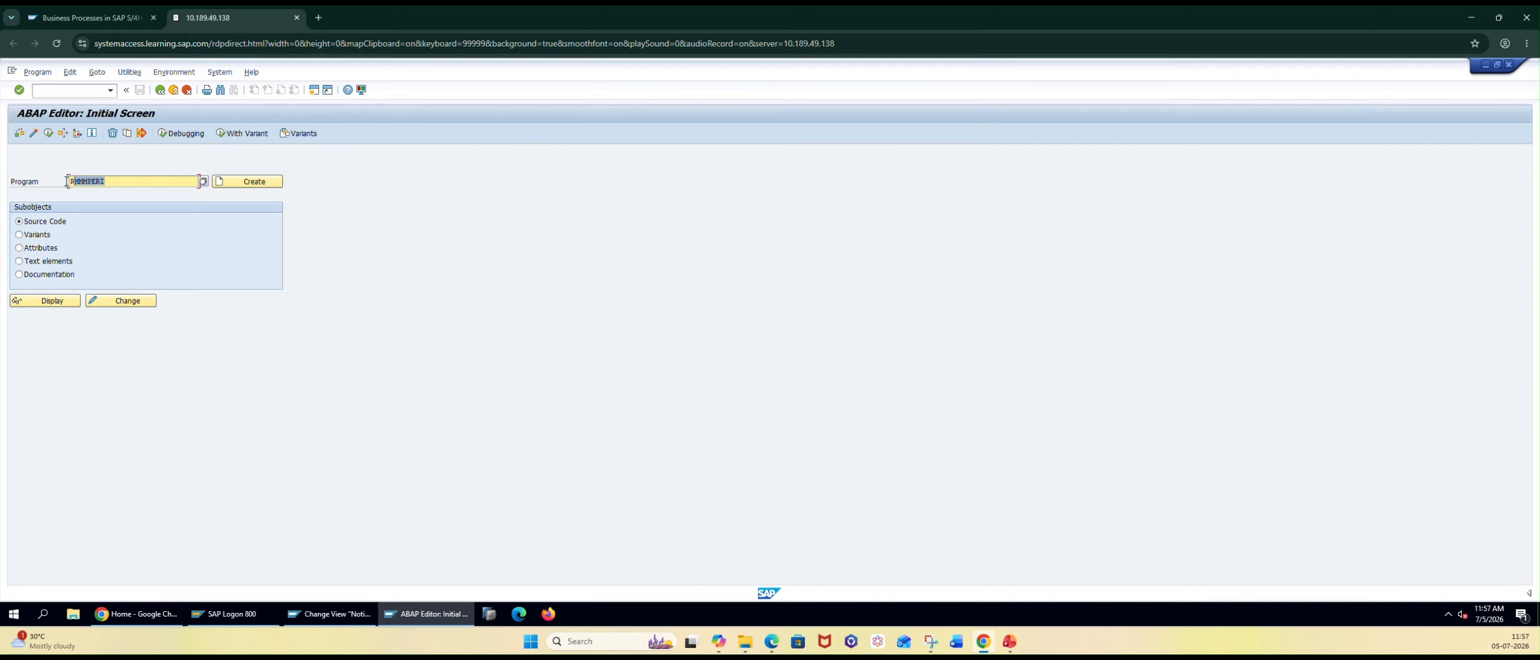
click(51, 137)
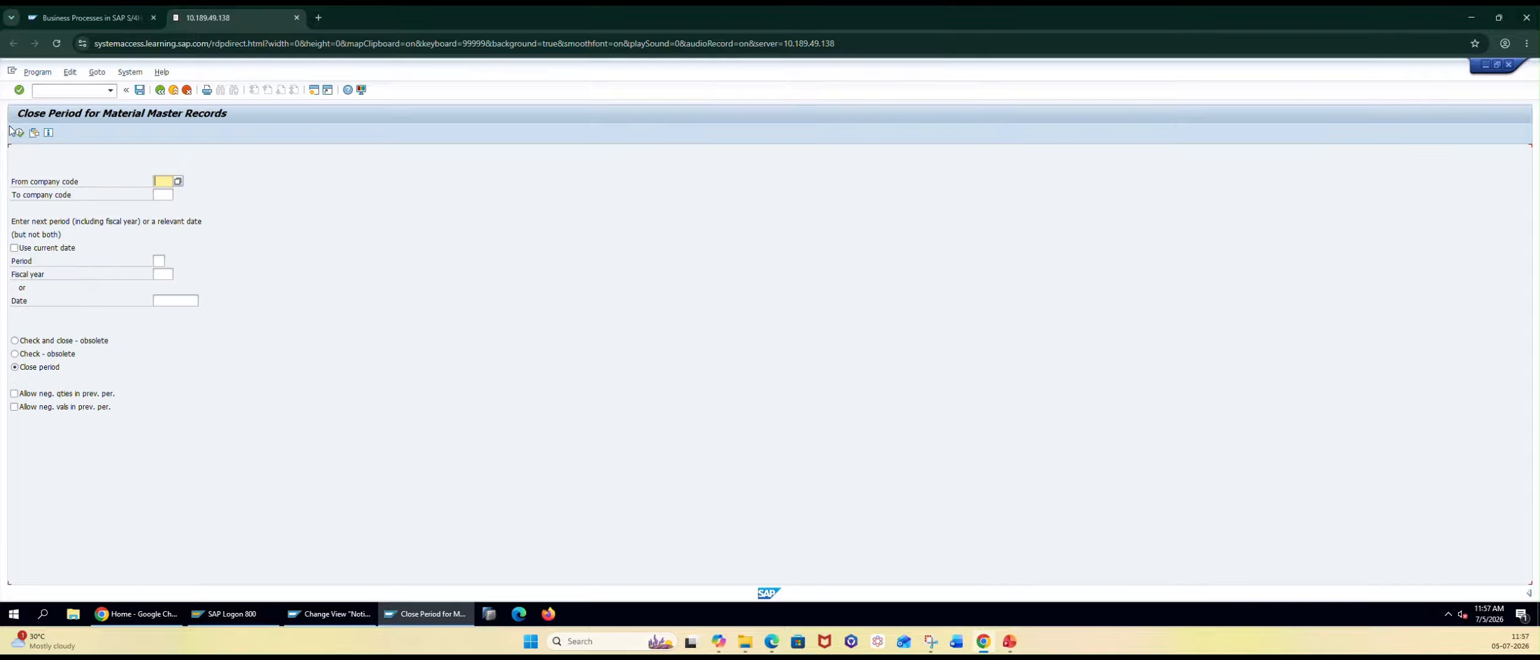
click(34, 133)
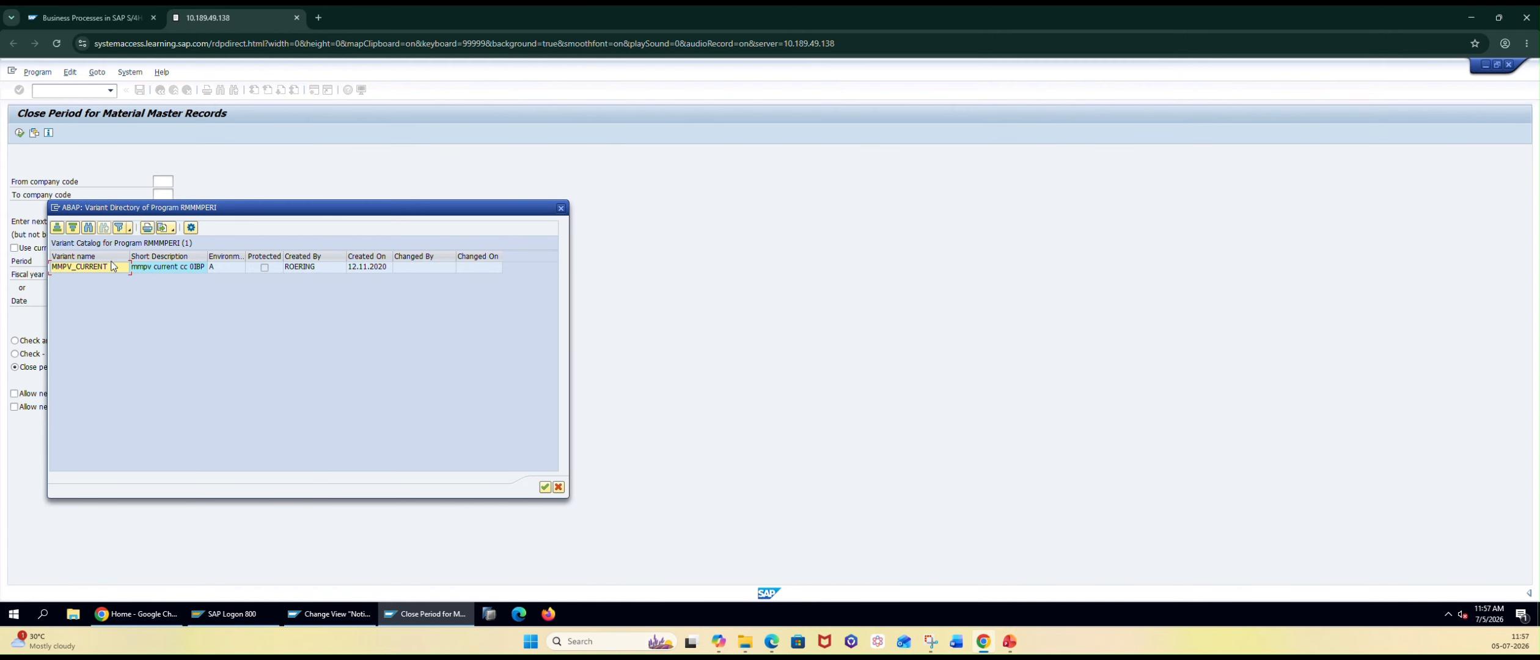
double_click(94, 268)
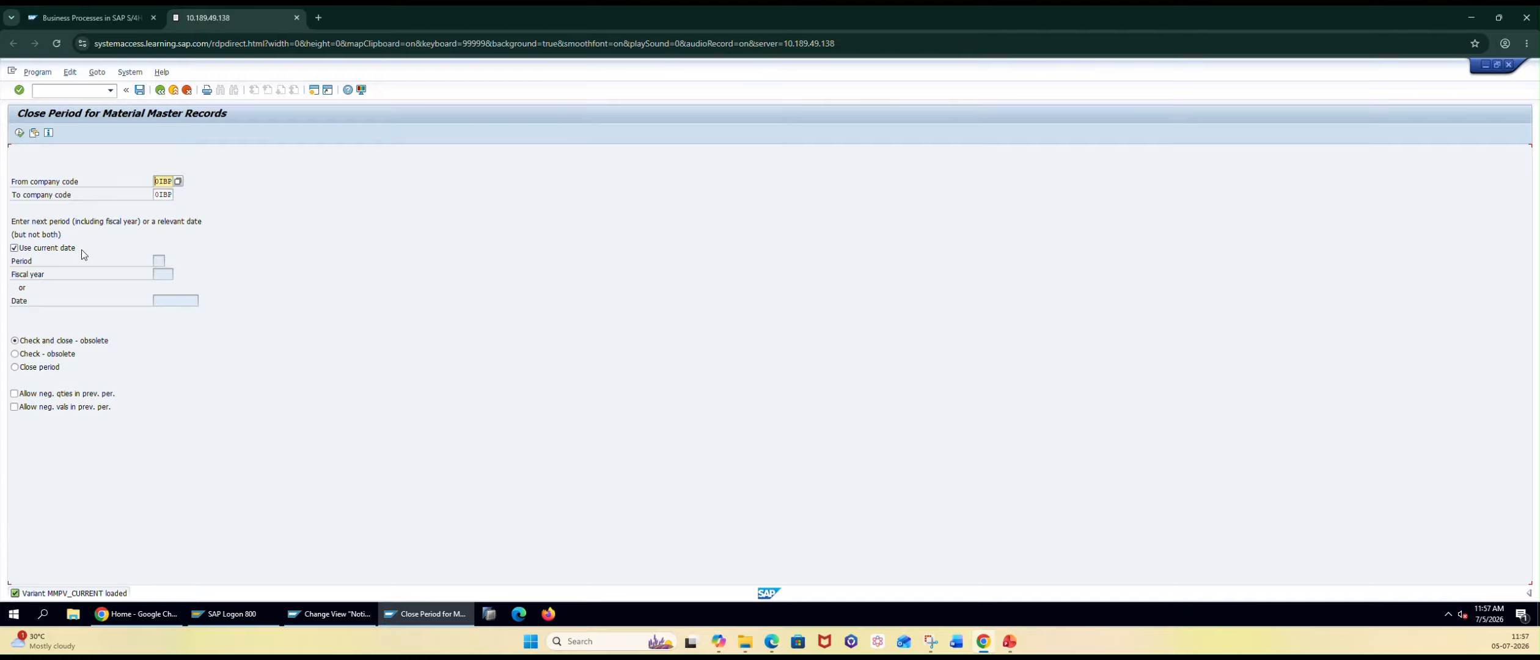
Turn off the use of the current date and return to the ABAP Editor with transaction code /nse38
click(52, 248)
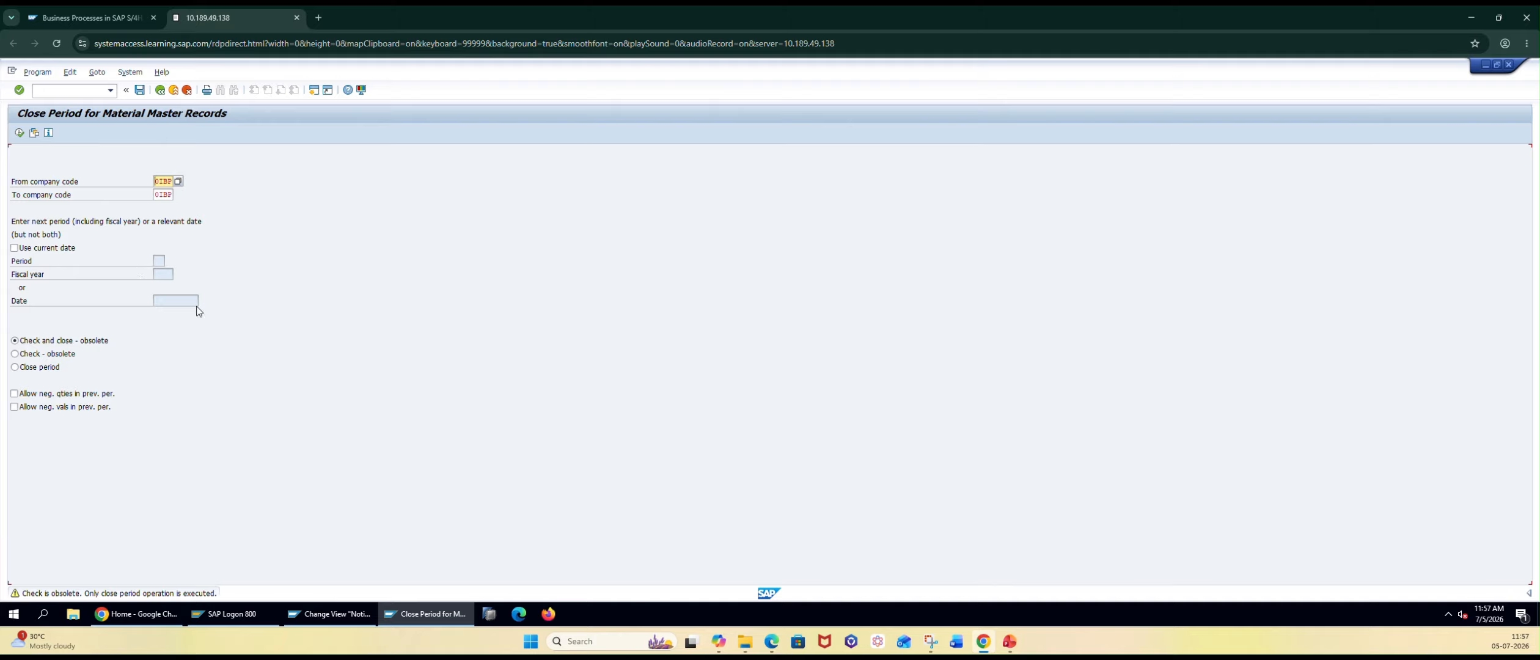
click(65, 91)
text(/nse38)
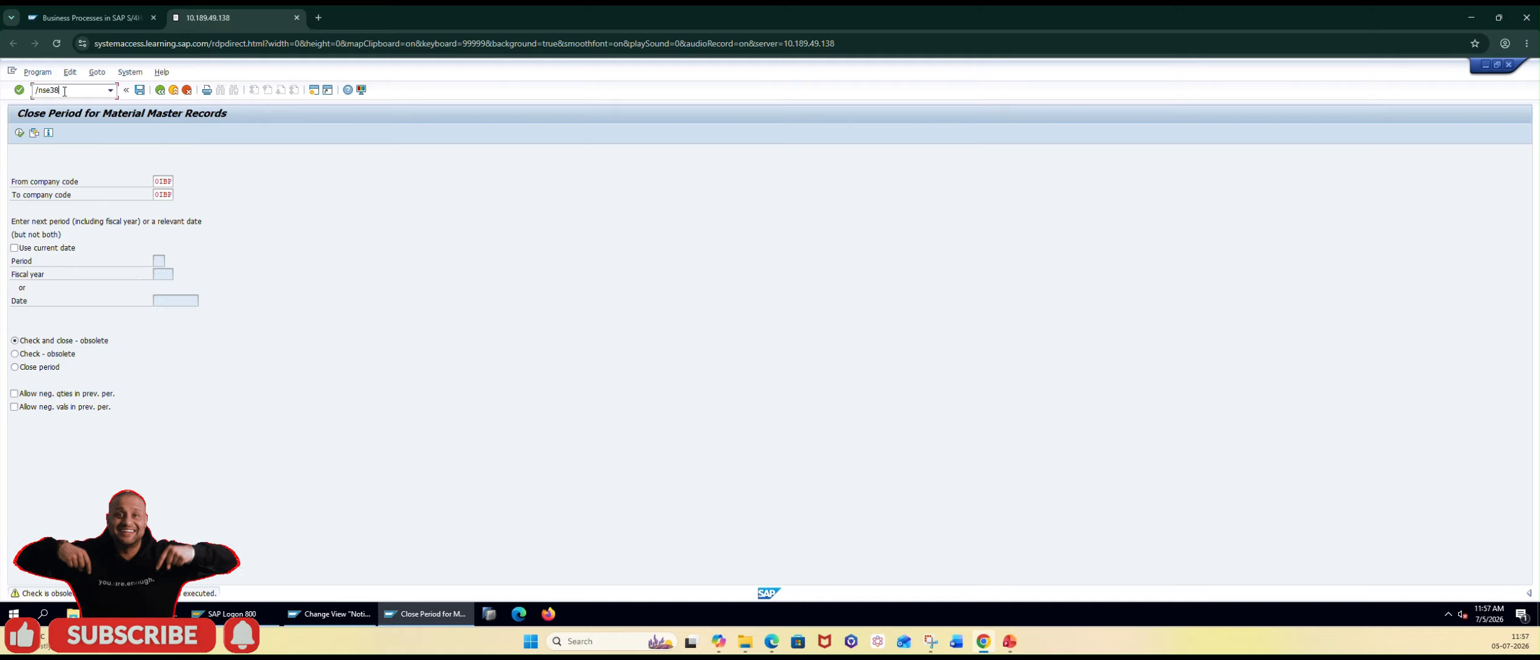
key(Return)
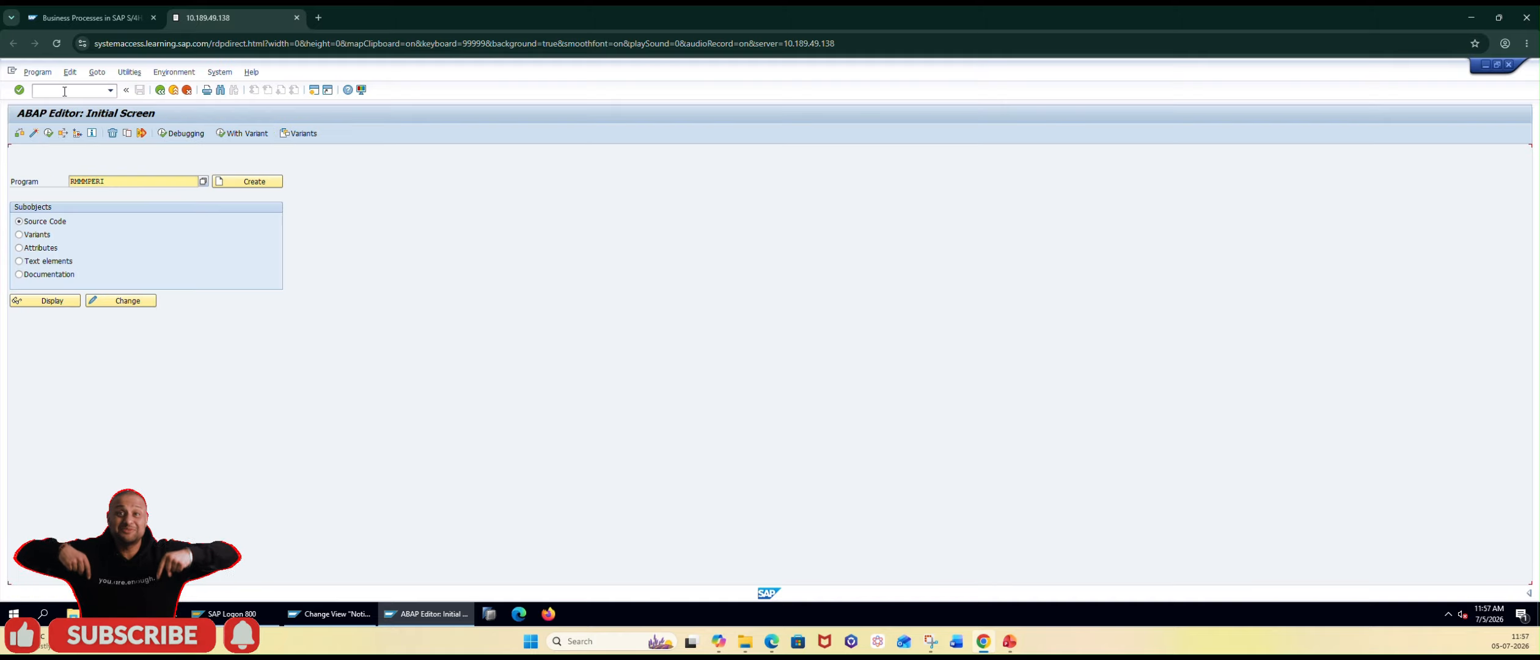
Execute RMMMPERI and choose the company code range from 90CA to CF10
click(49, 133)
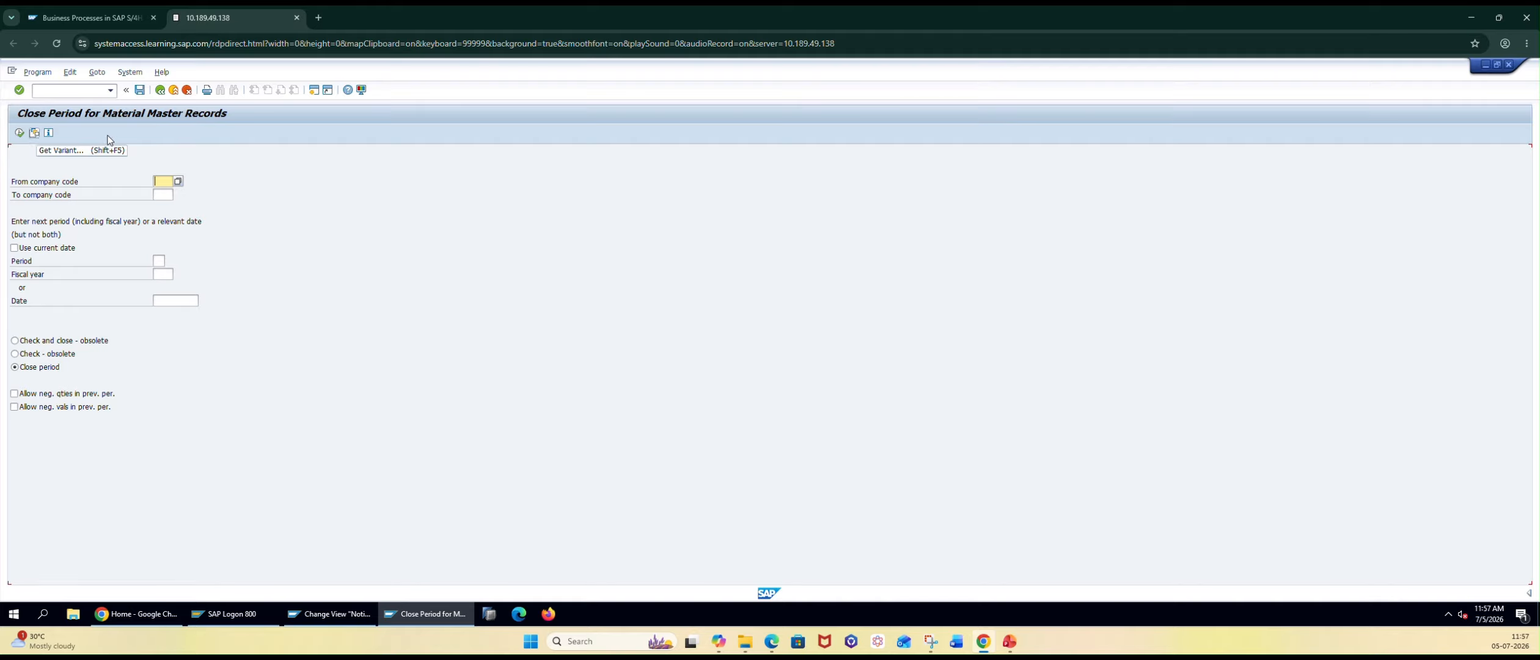
click(178, 182)
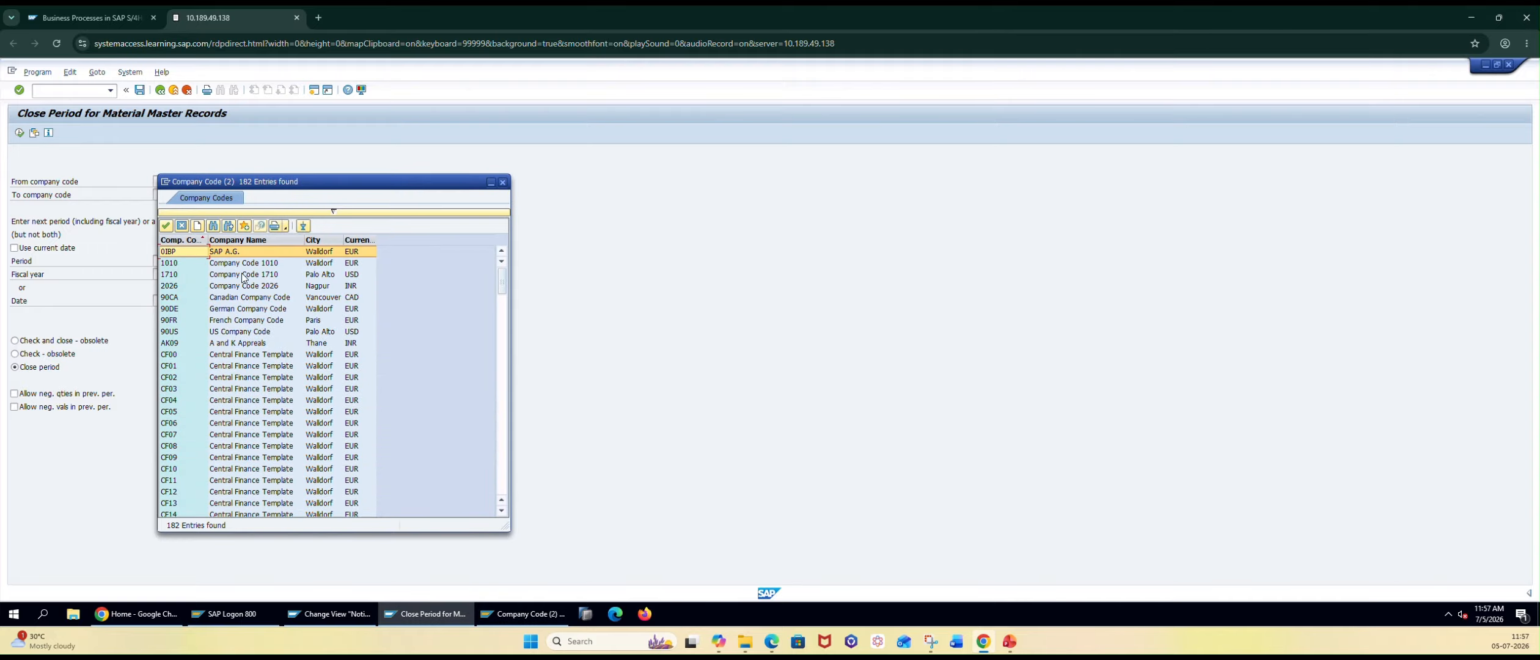
double_click(252, 299)
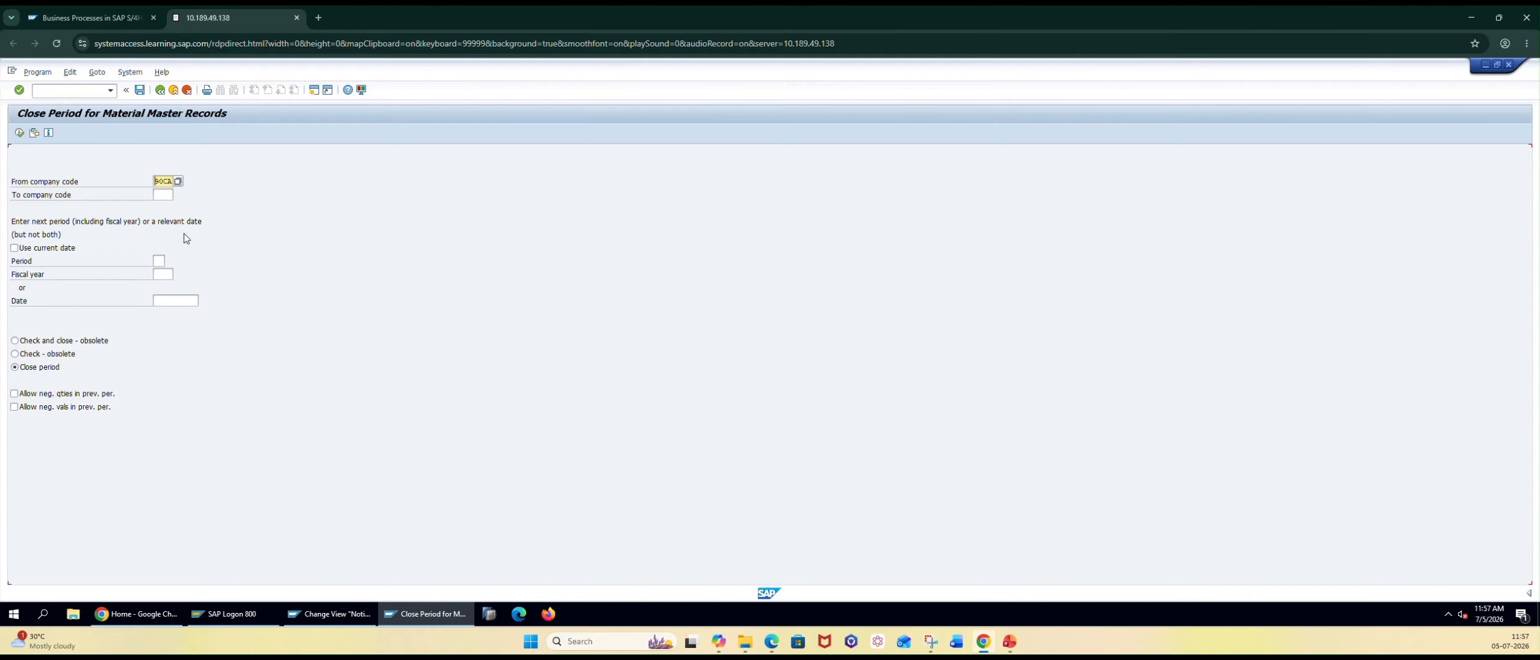
click(167, 196)
click(268, 482)
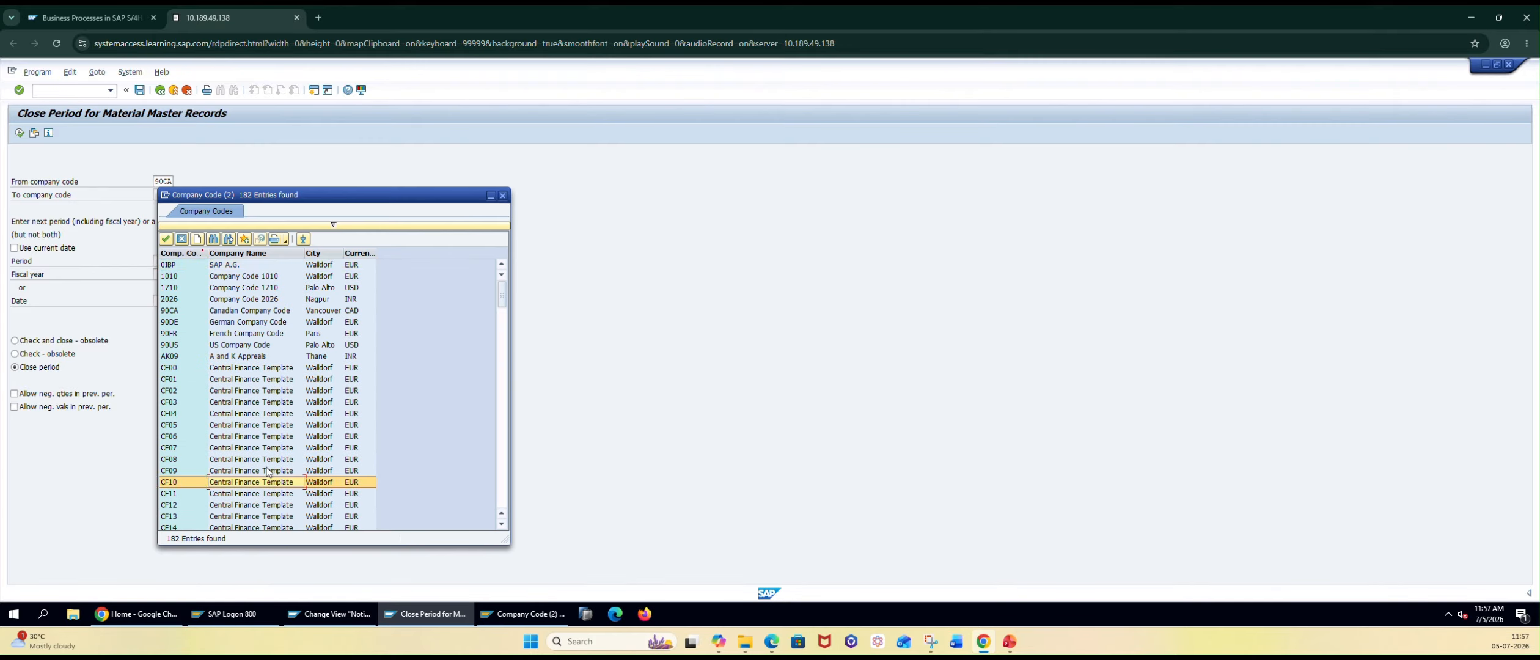
double_click(288, 483)
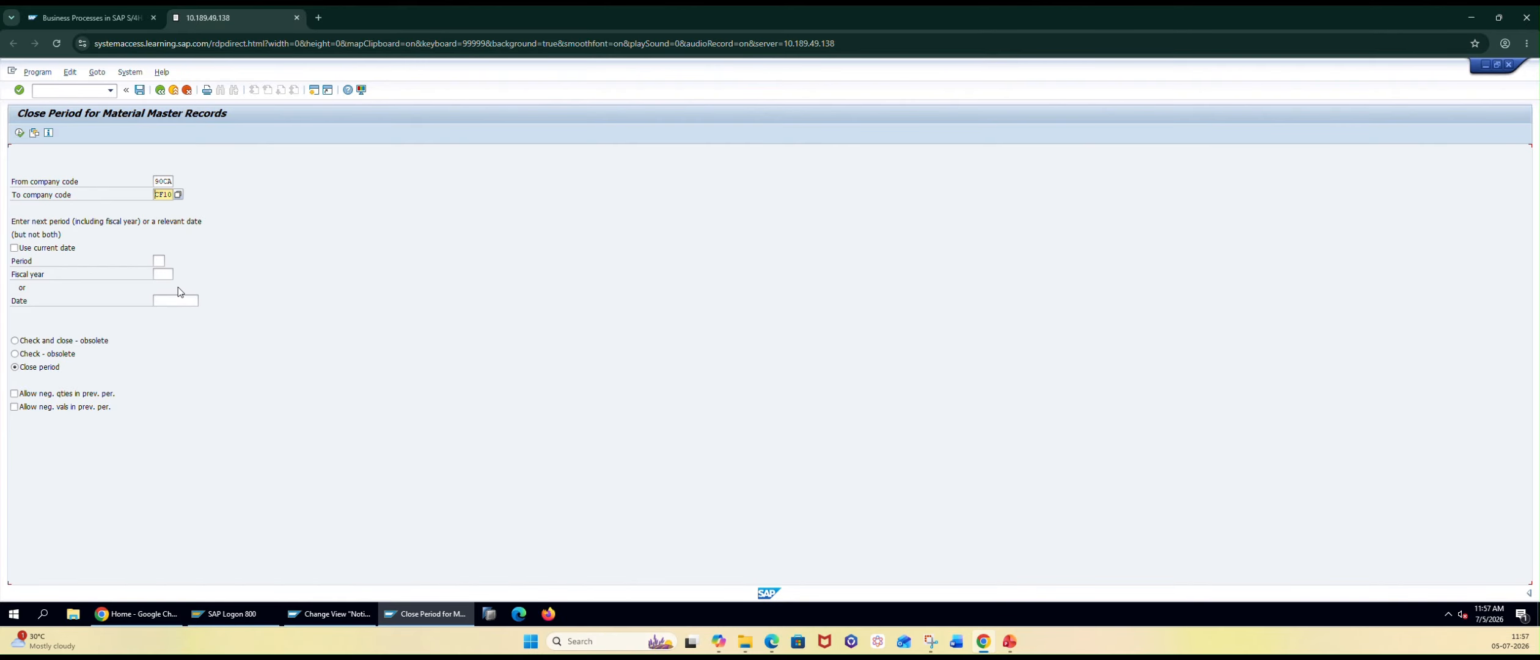
Enter period 10 and fiscal year 2026 for the period closing, and return to the ABAP Editor's initial screen
click(159, 260)
text(10)
text(2026)
click(84, 92)
key(Return)
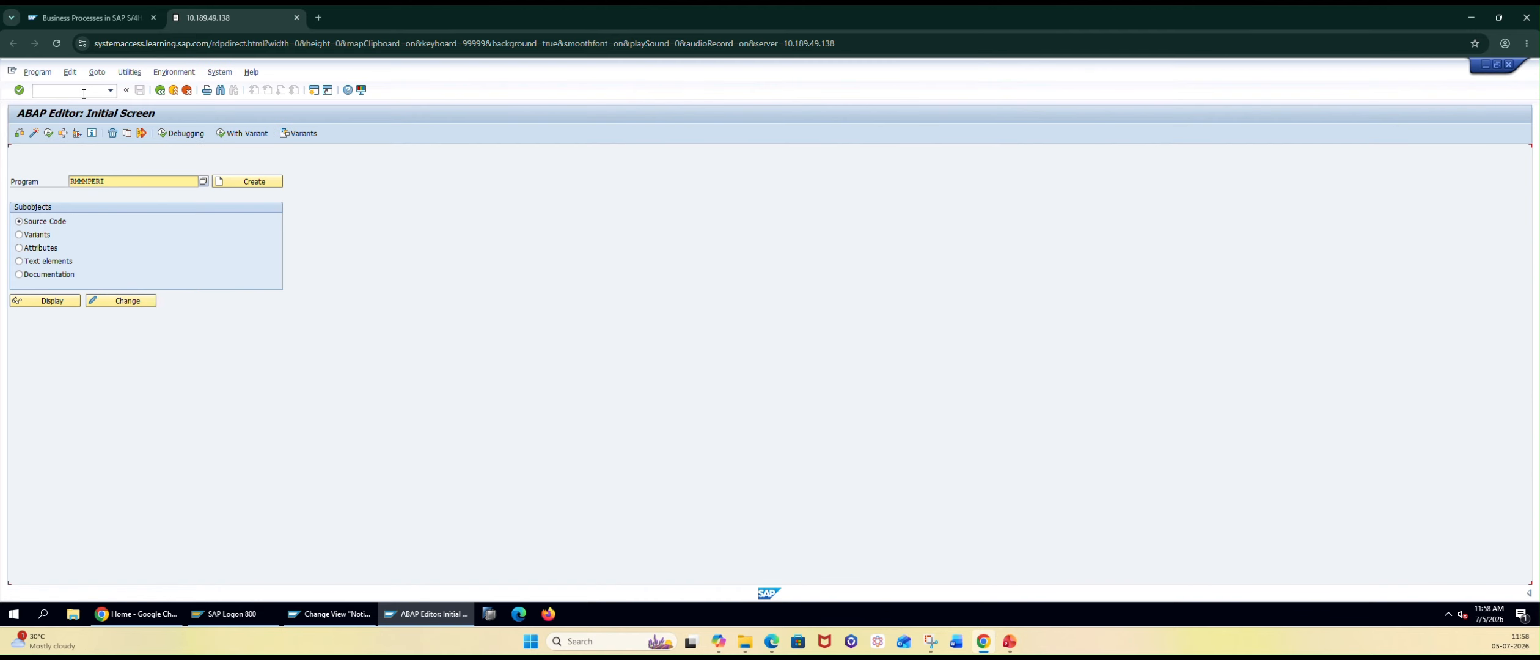
Open the actual order settlement with transaction code /nko88 and set the controlling area to 0001
click(69, 91)
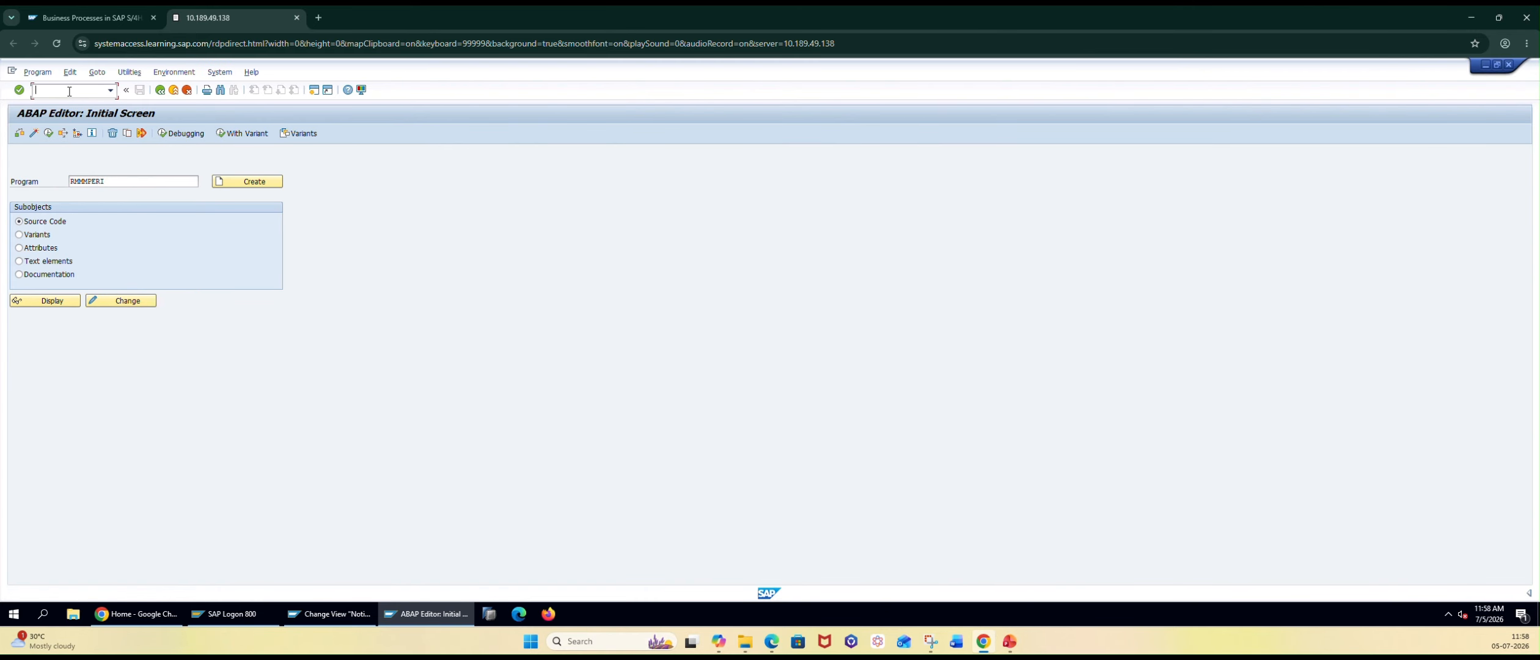
text(/nko88)
key(Return)
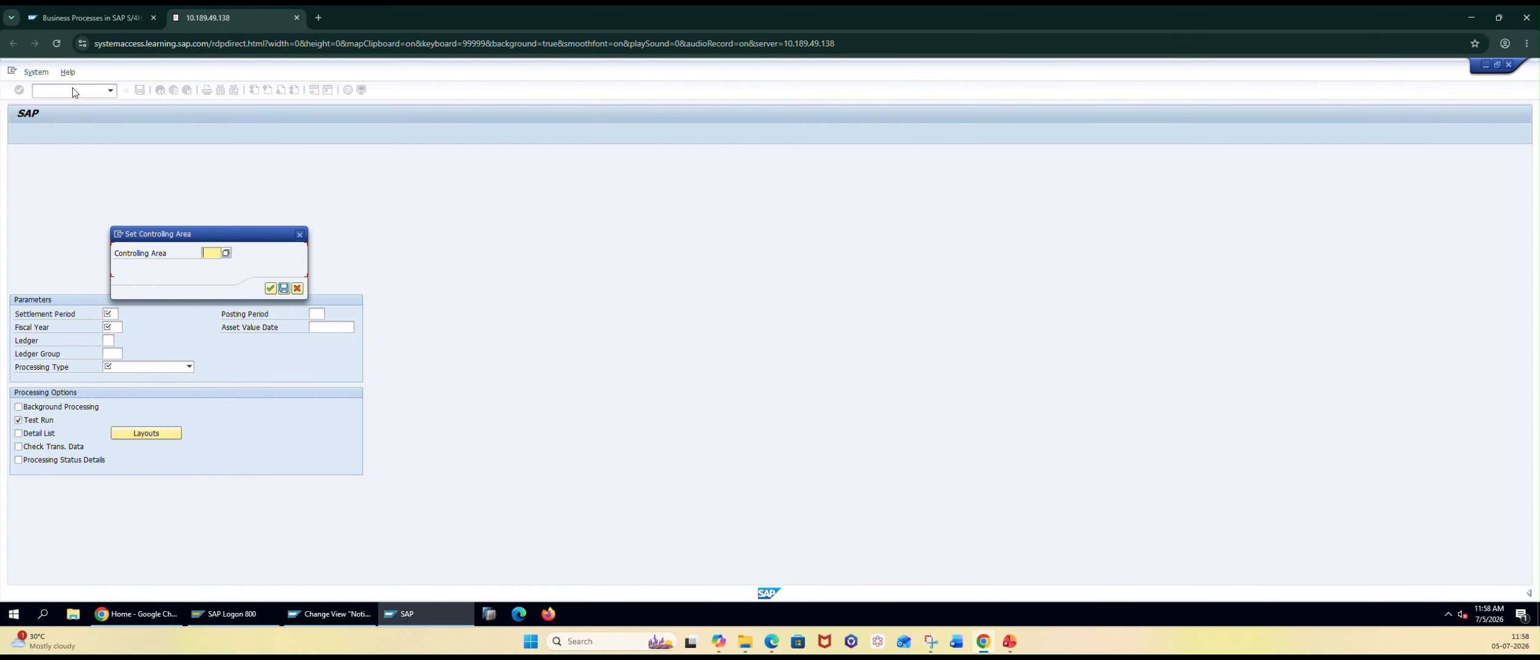
click(225, 252)
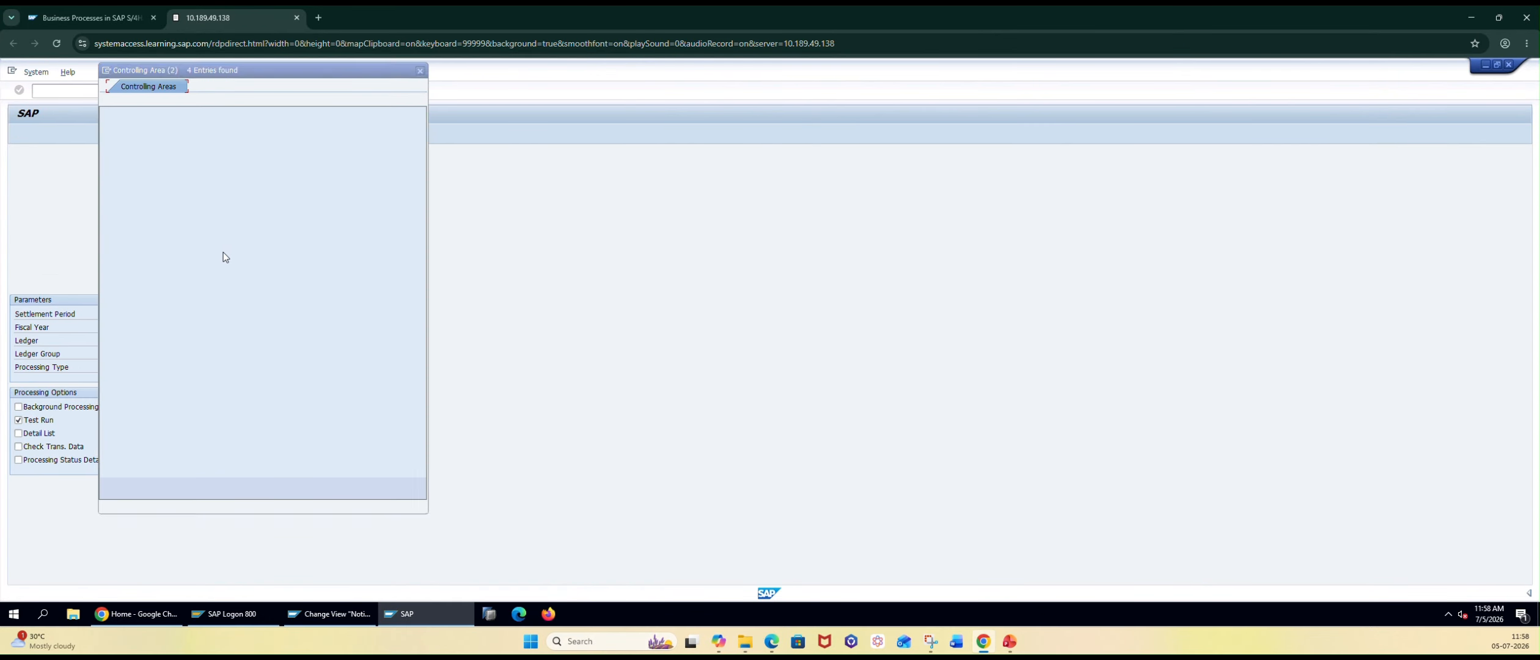
double_click(166, 141)
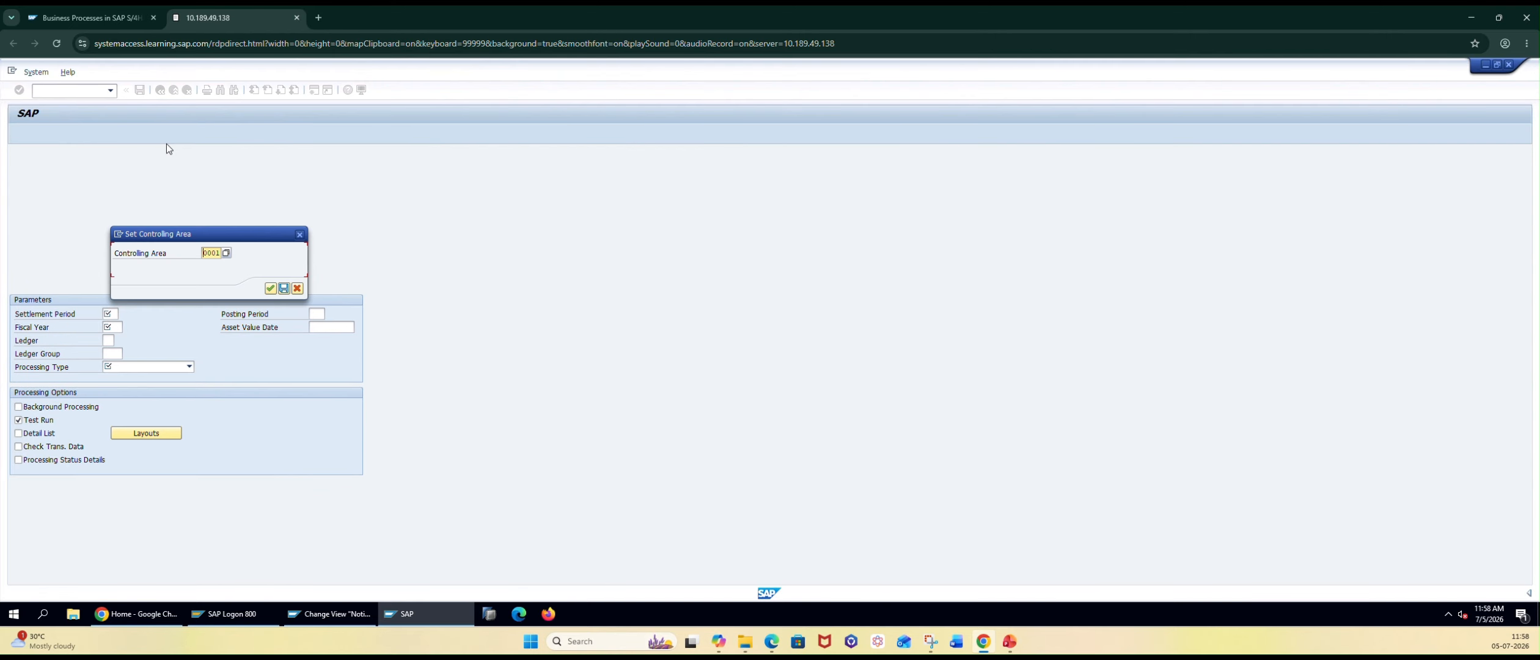
click(271, 289)
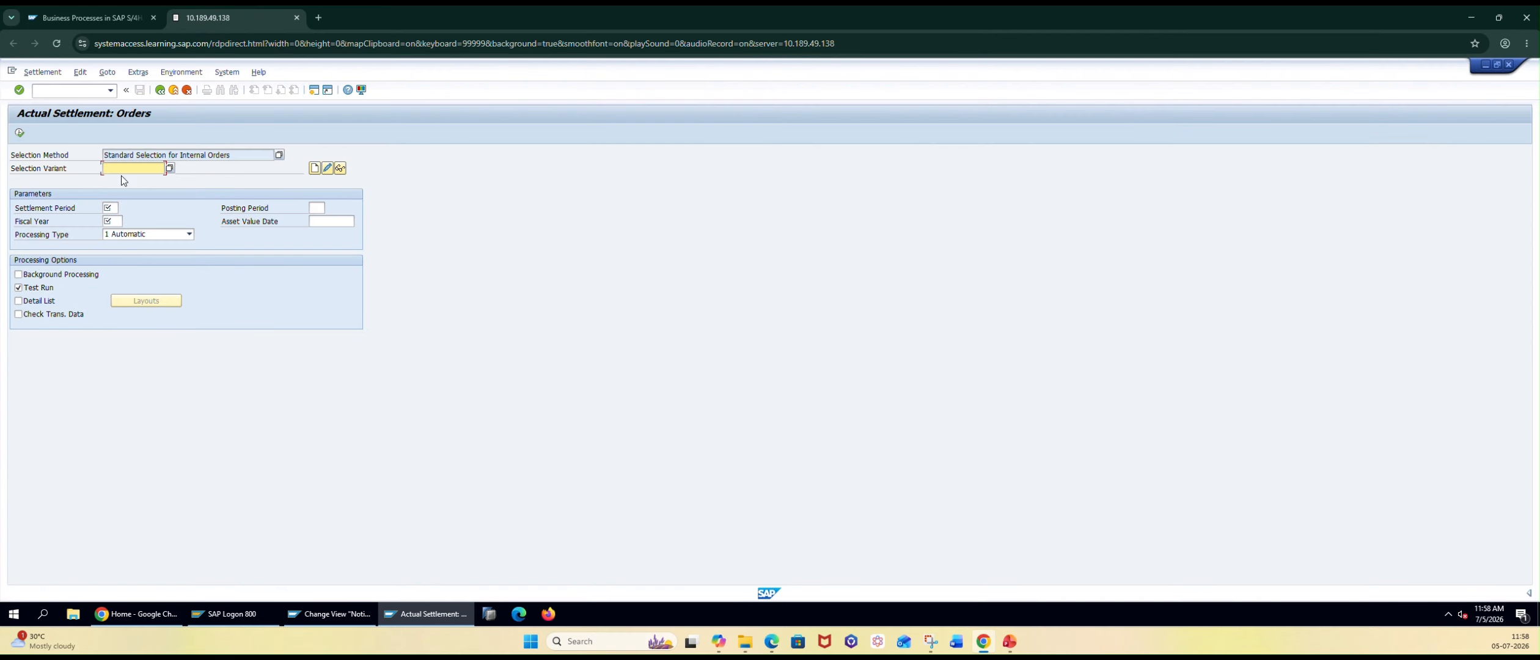
Set the settlement period to 001 and the fiscal year to 2026 in the settlement parameters
click(112, 208)
click(123, 209)
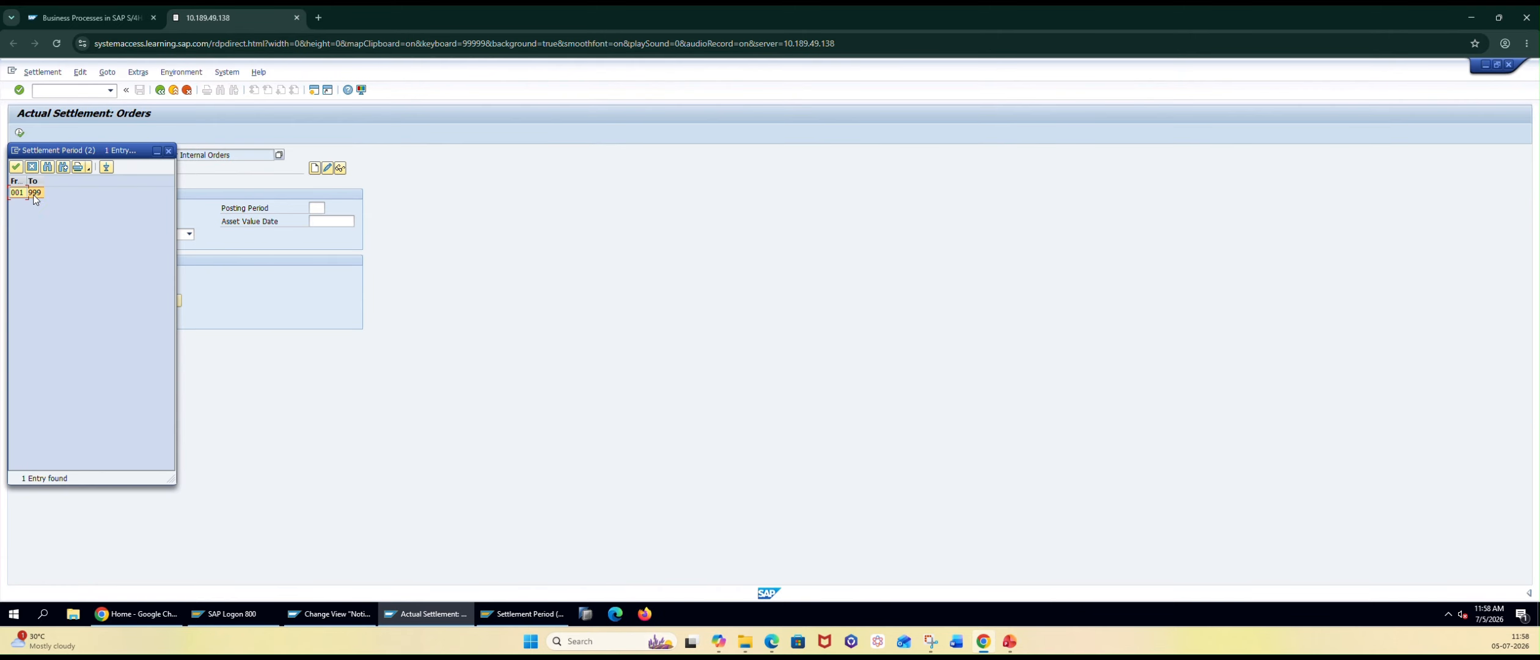
double_click(34, 194)
click(123, 221)
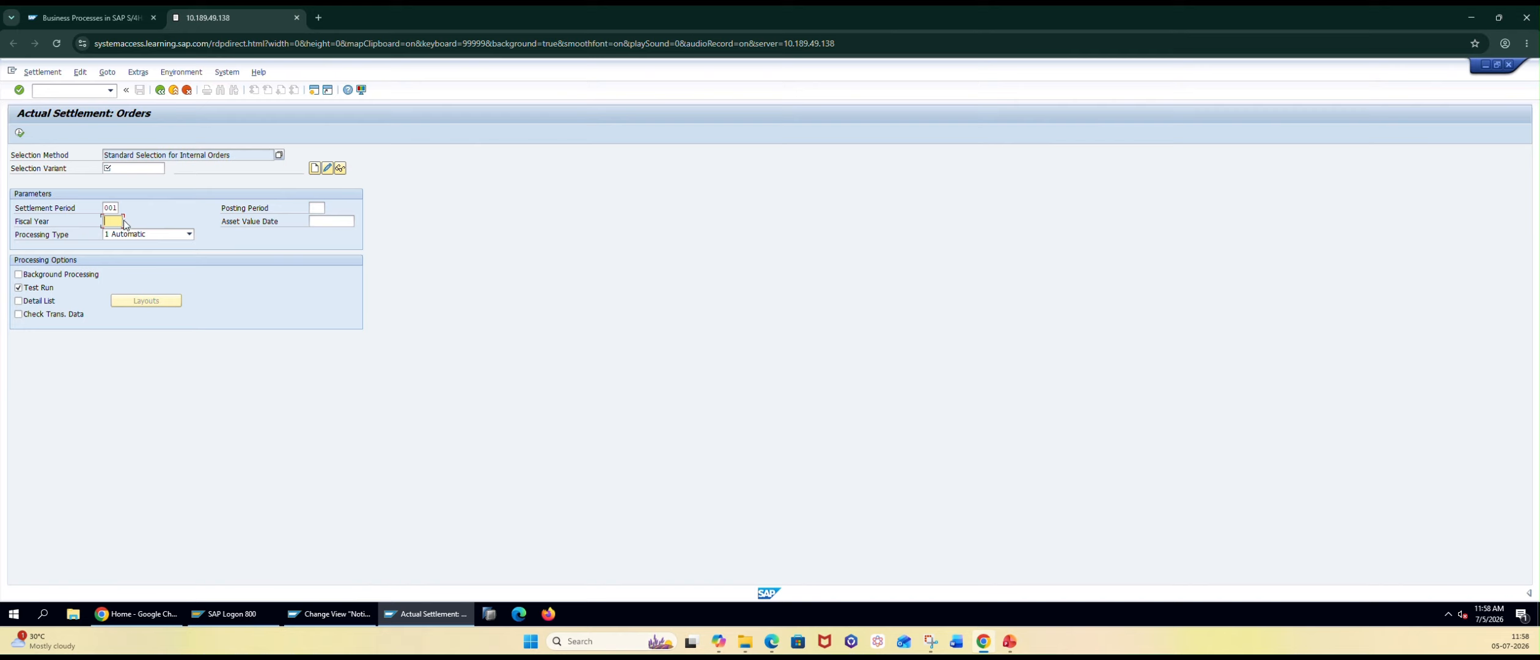
text(2026)
key(Tab)
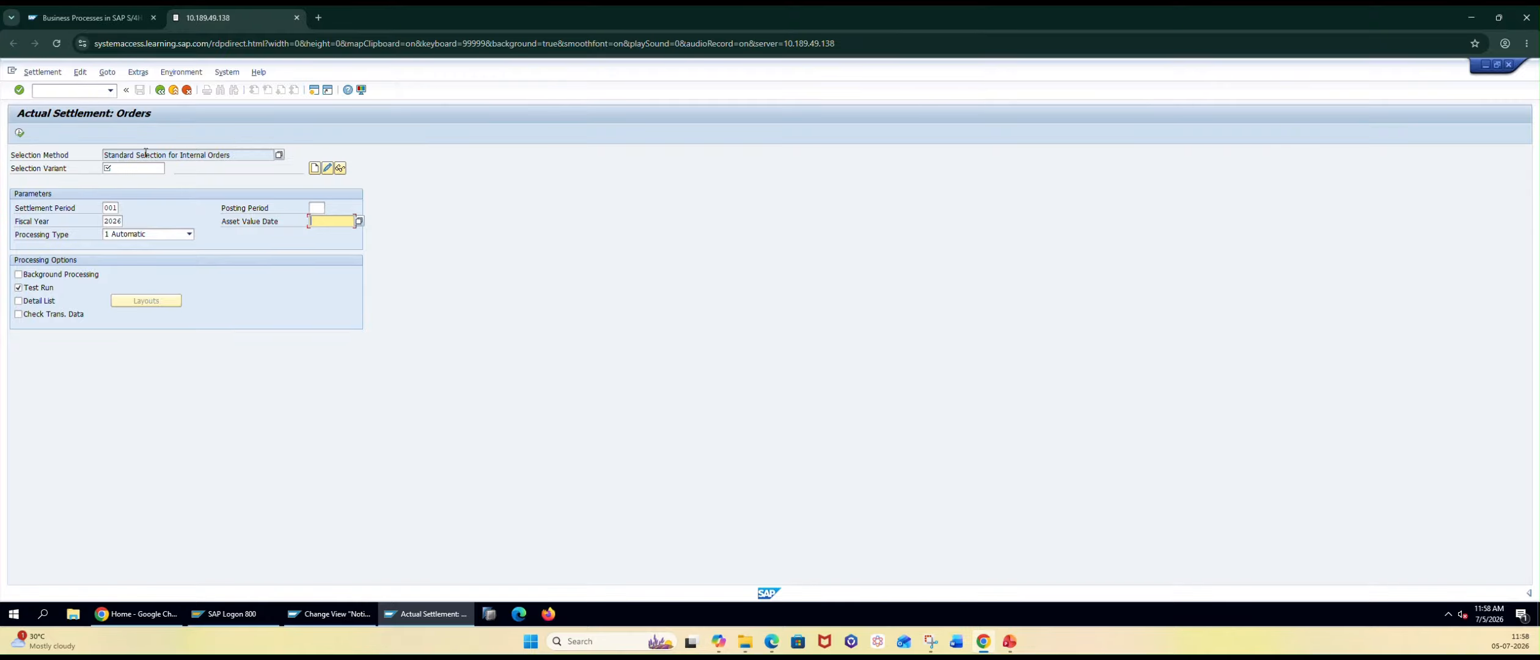
Open the ABAP Editor with transaction code /nse38 and execute the program ristra20h
click(60, 91)
text(/nse38)
key(Return)
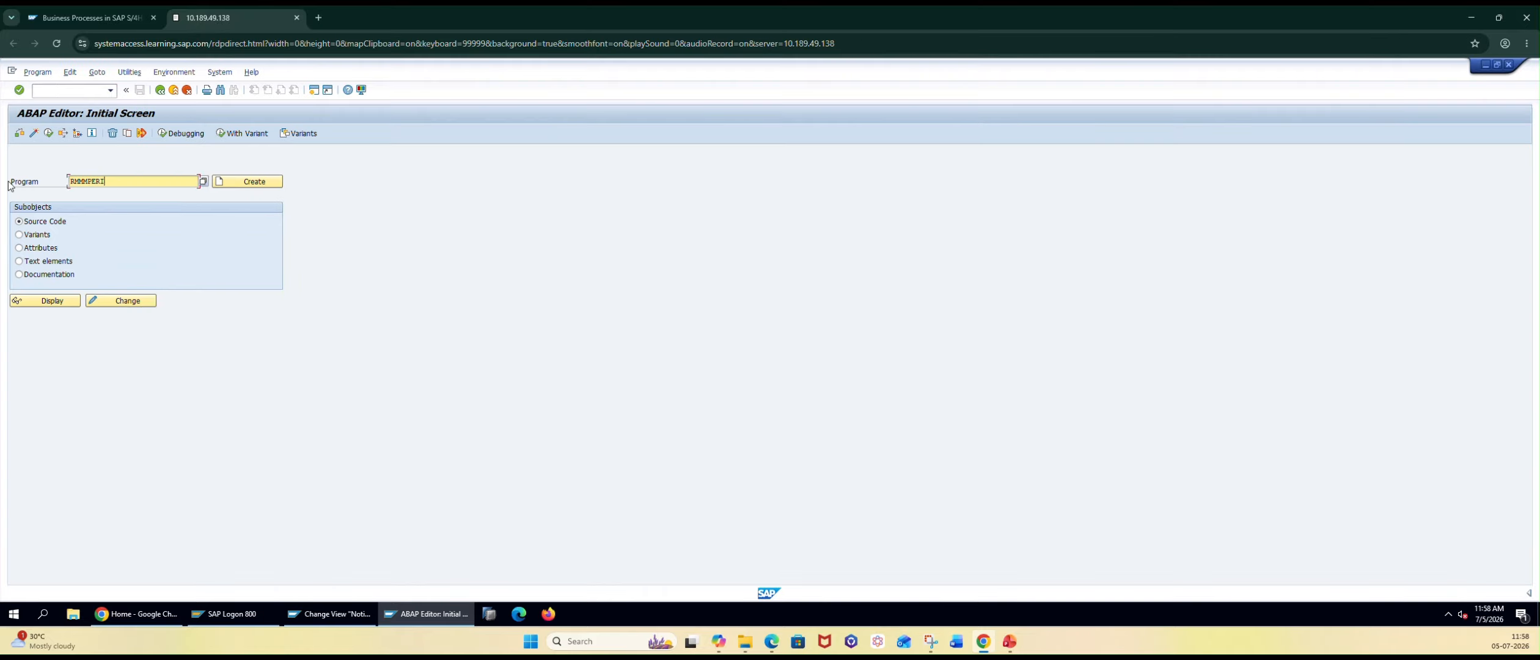
key(shift+Home)
key(BackSpace)
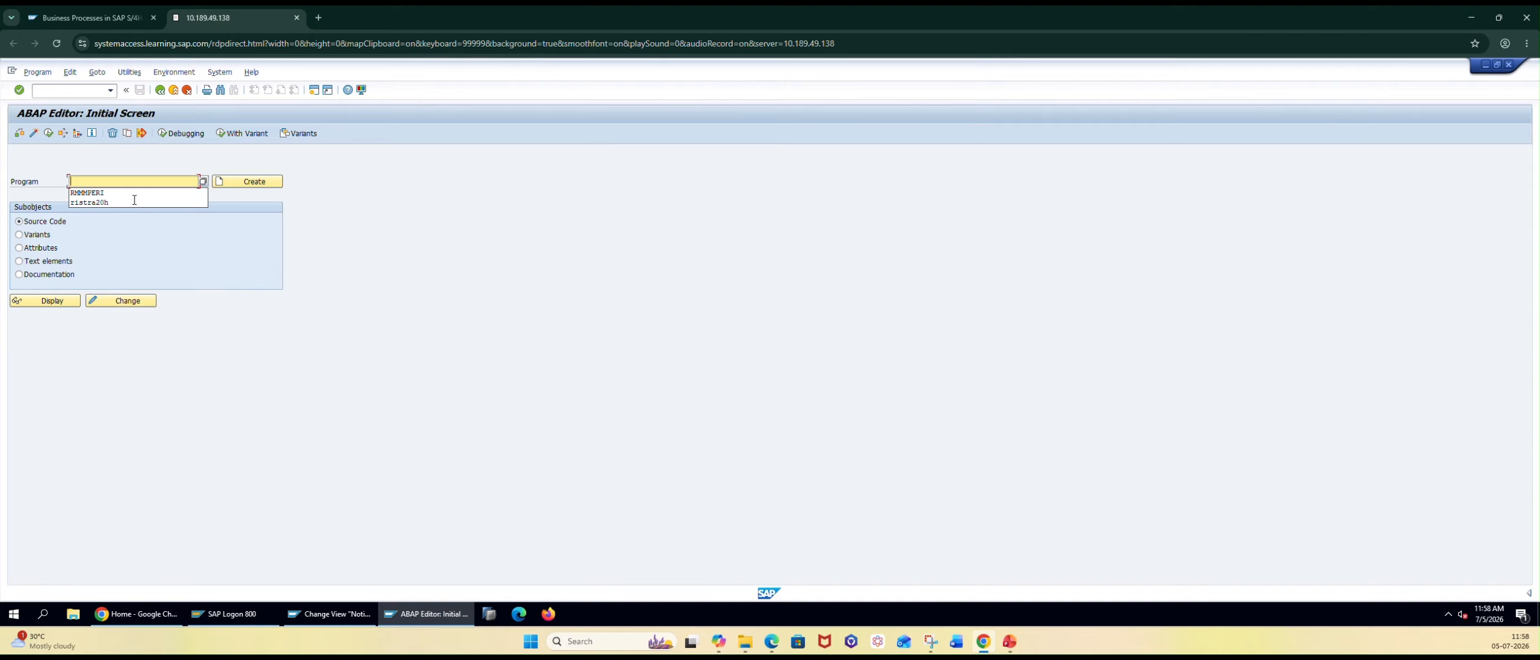
click(133, 202)
key(F8)
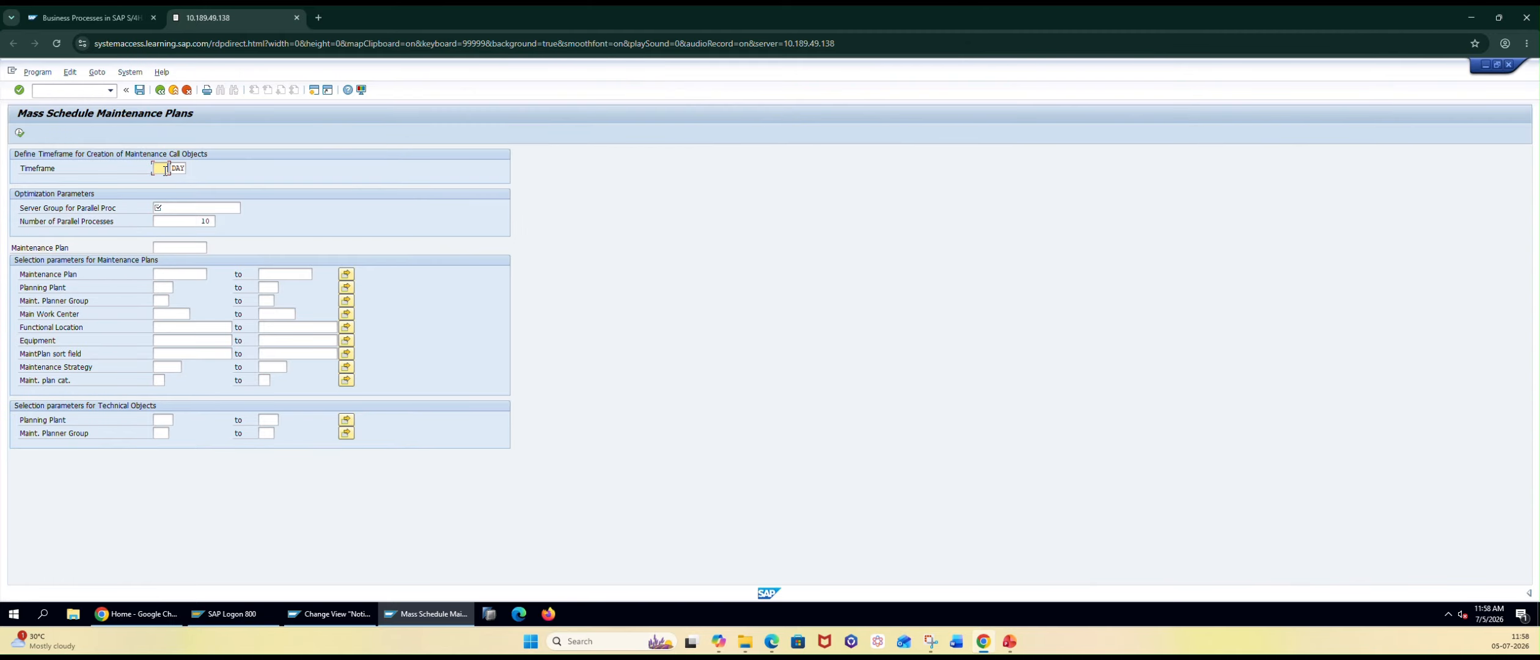
Set the maintenance call timeframe to 365 days and the server group for parallel processing to 10
text(365)
key(Tab)
click(183, 208)
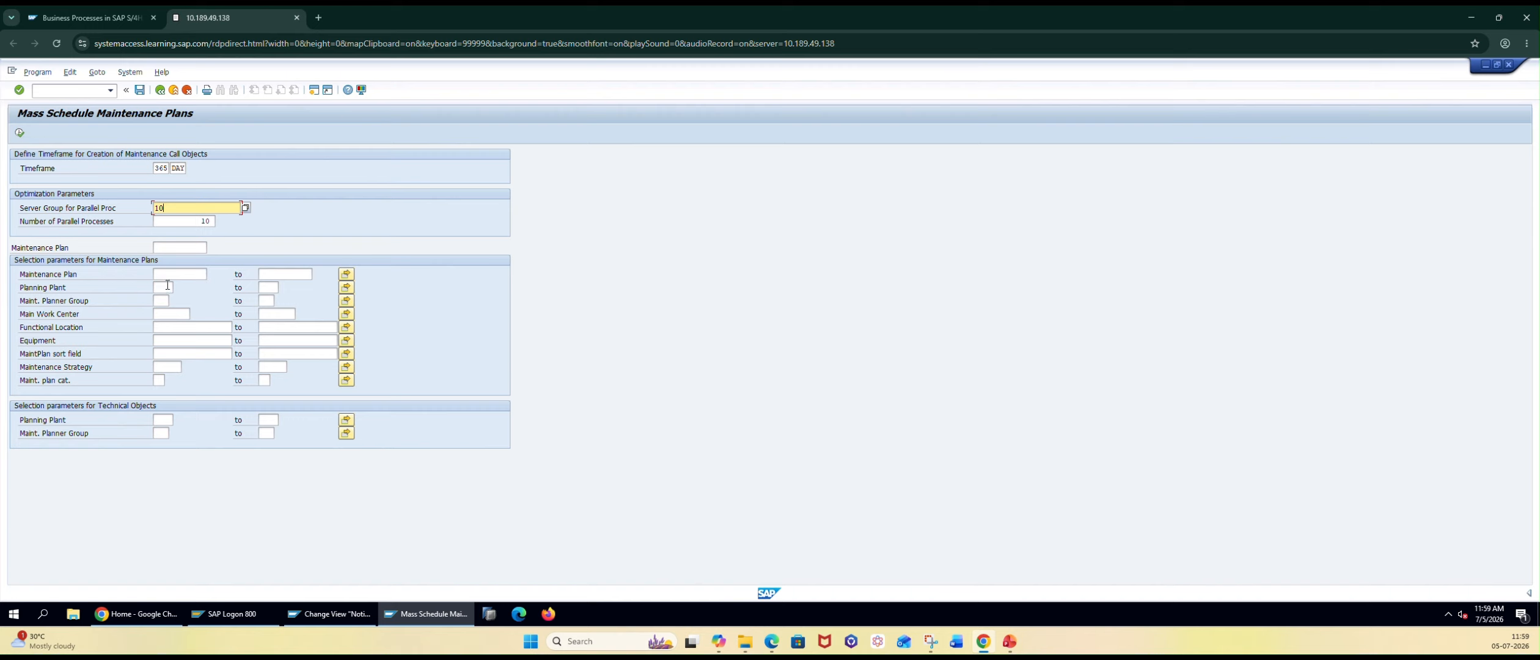
Start saving the selections as variant Mainte_plan with the description "Maintenance Plan Mass Schedule"
click(139, 90)
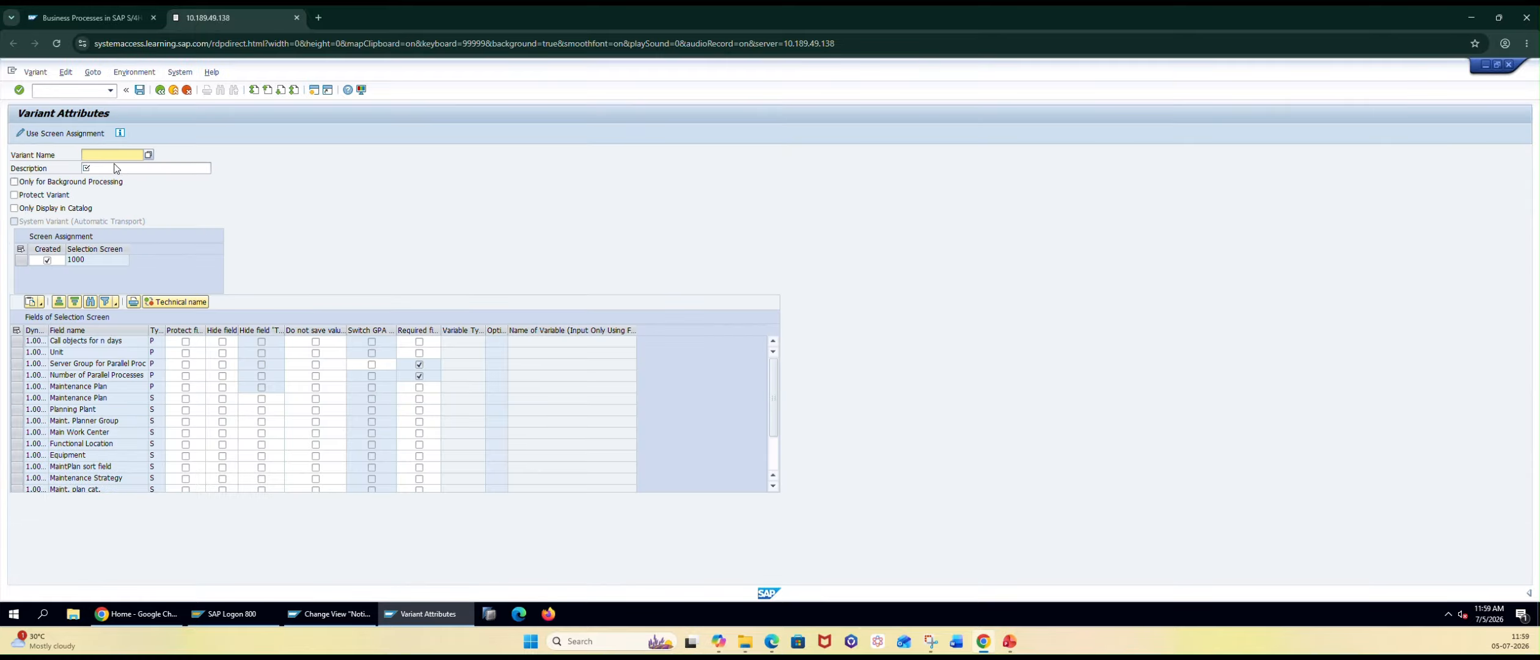
text(Mainte_ plan)
click(112, 167)
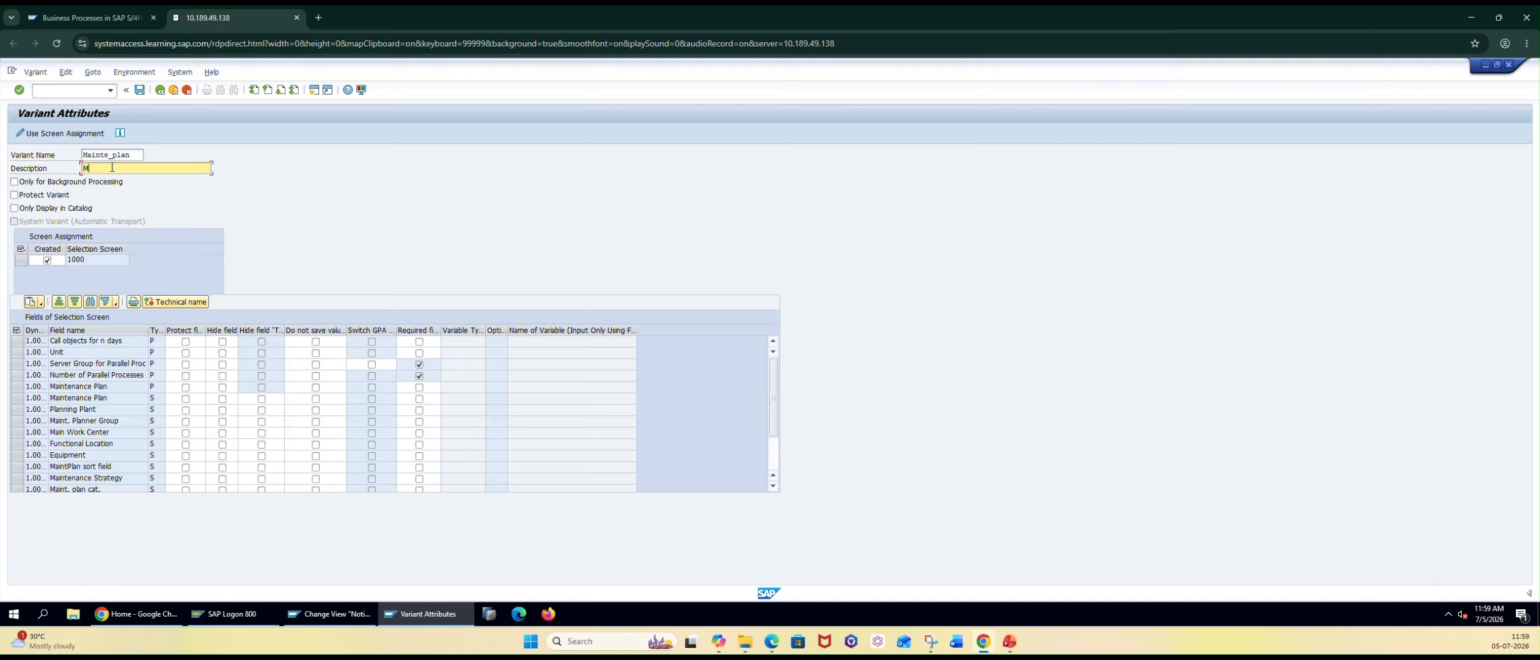
text(Maintenance Plan)
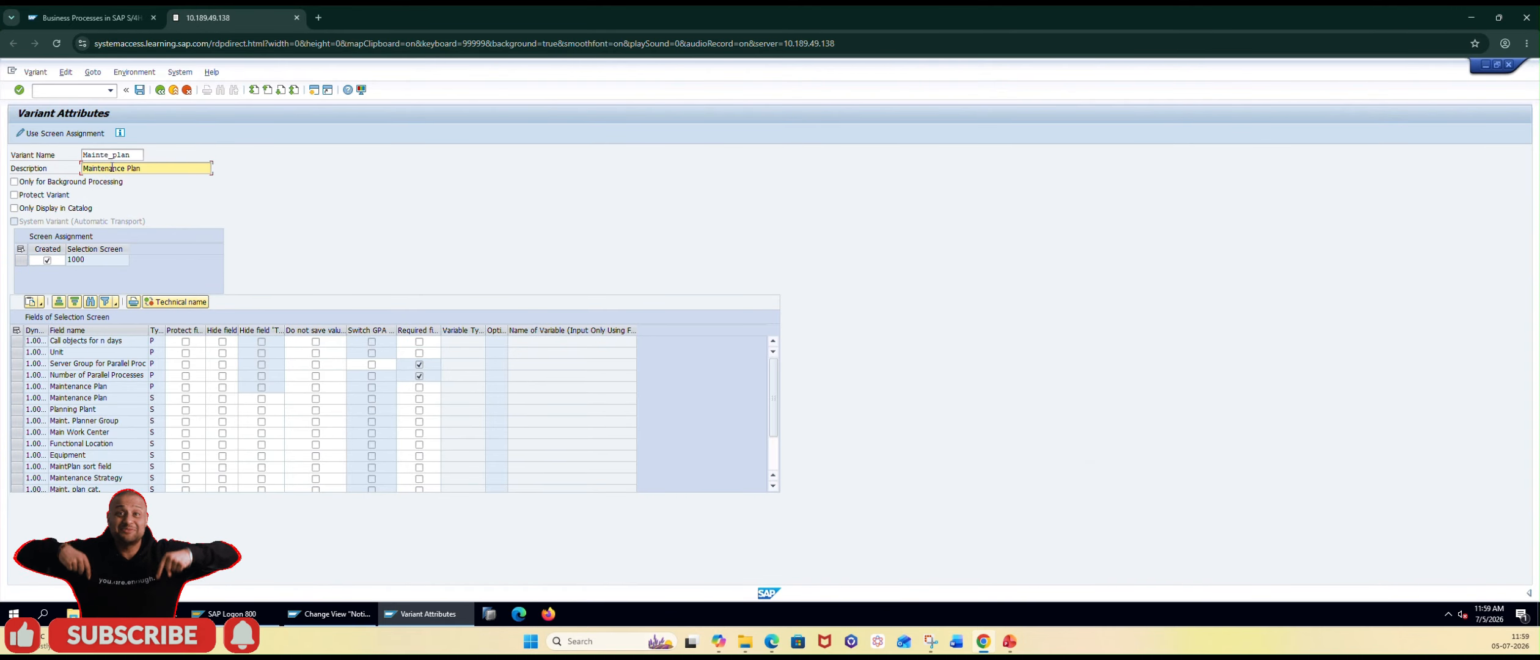
text( Mass Sch)
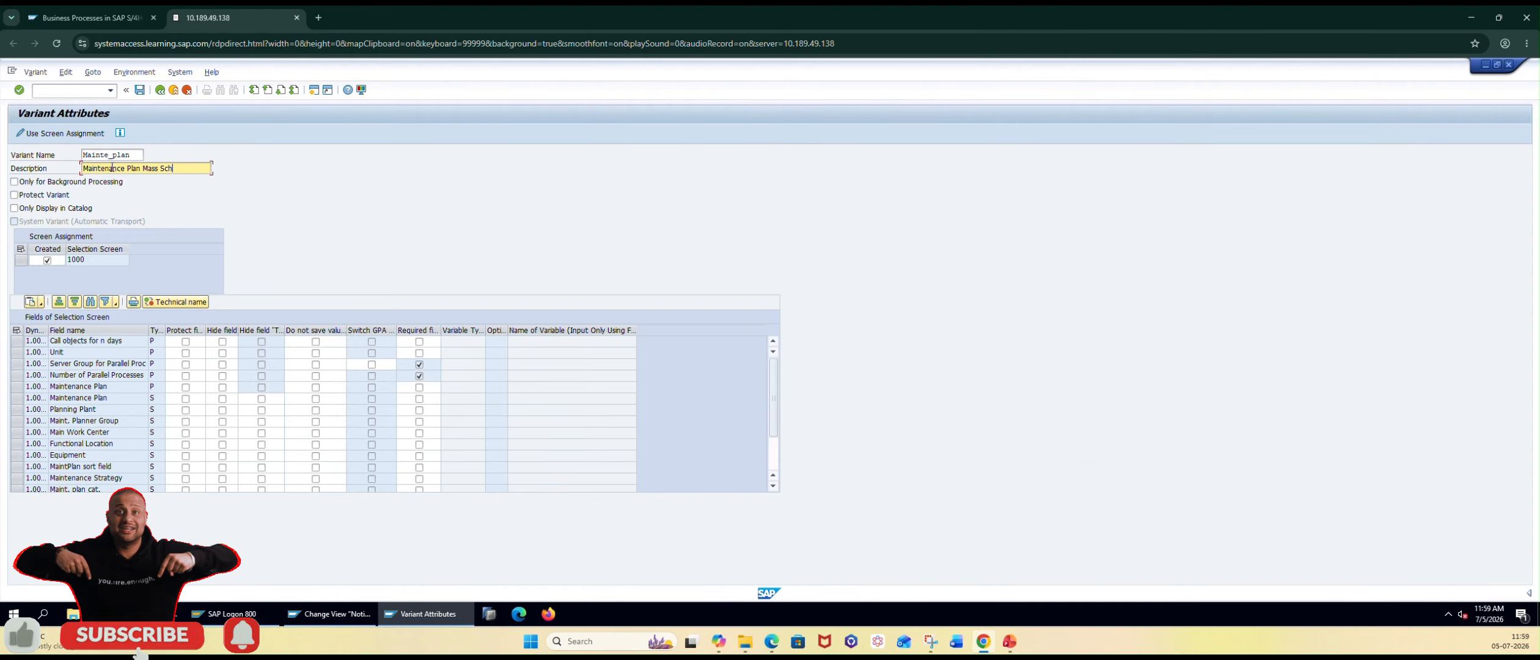
text(edule)
key(Tab)
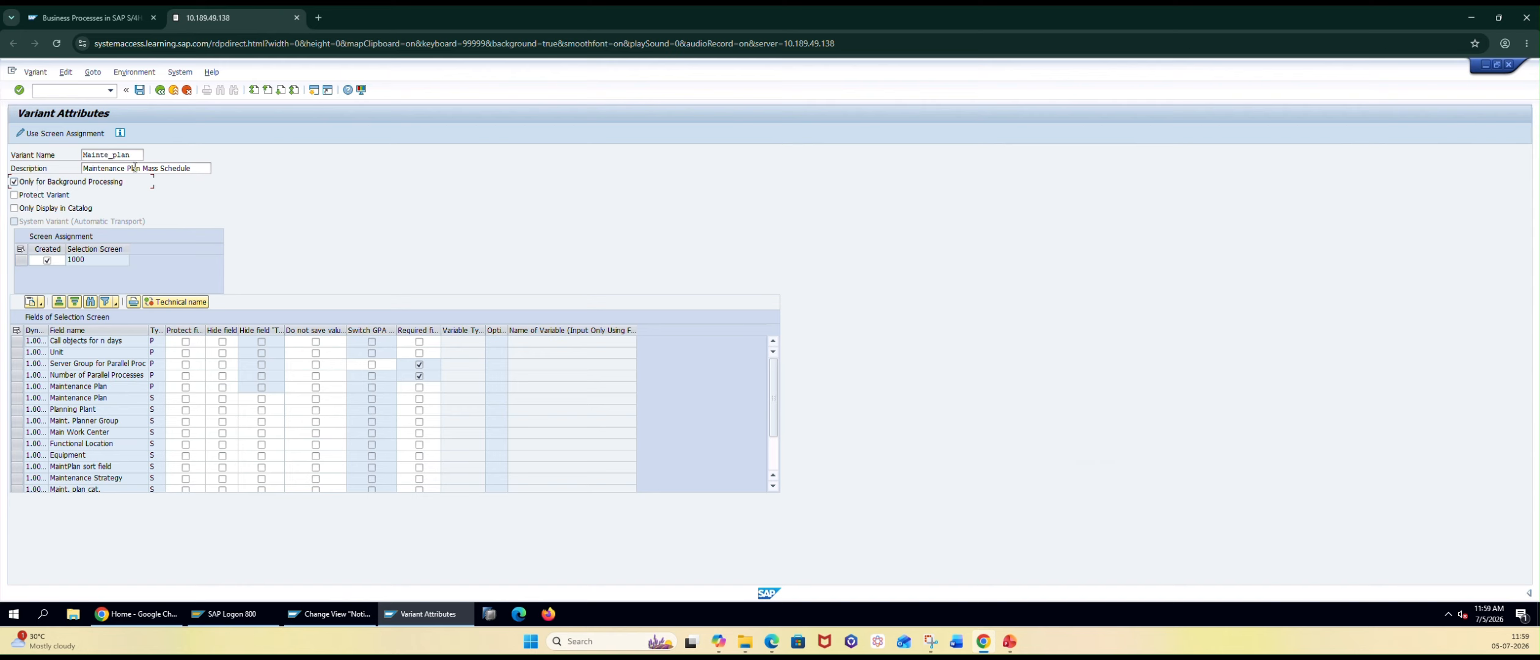
Clear the variant's restriction to background processing, review its selection screen fields and save the variant
click(75, 182)
scroll(264, 400, down, 1)
scroll(264, 400, down, 2)
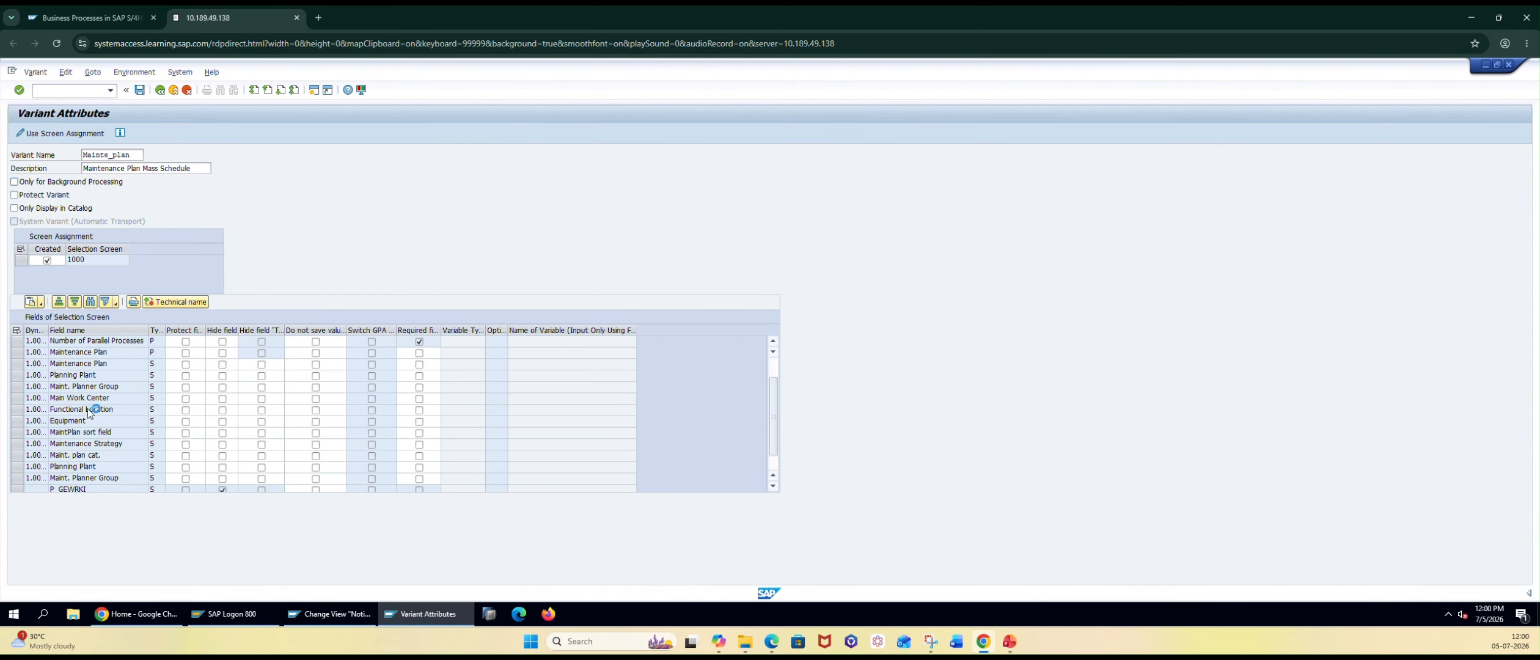
scroll(96, 455, up, 3)
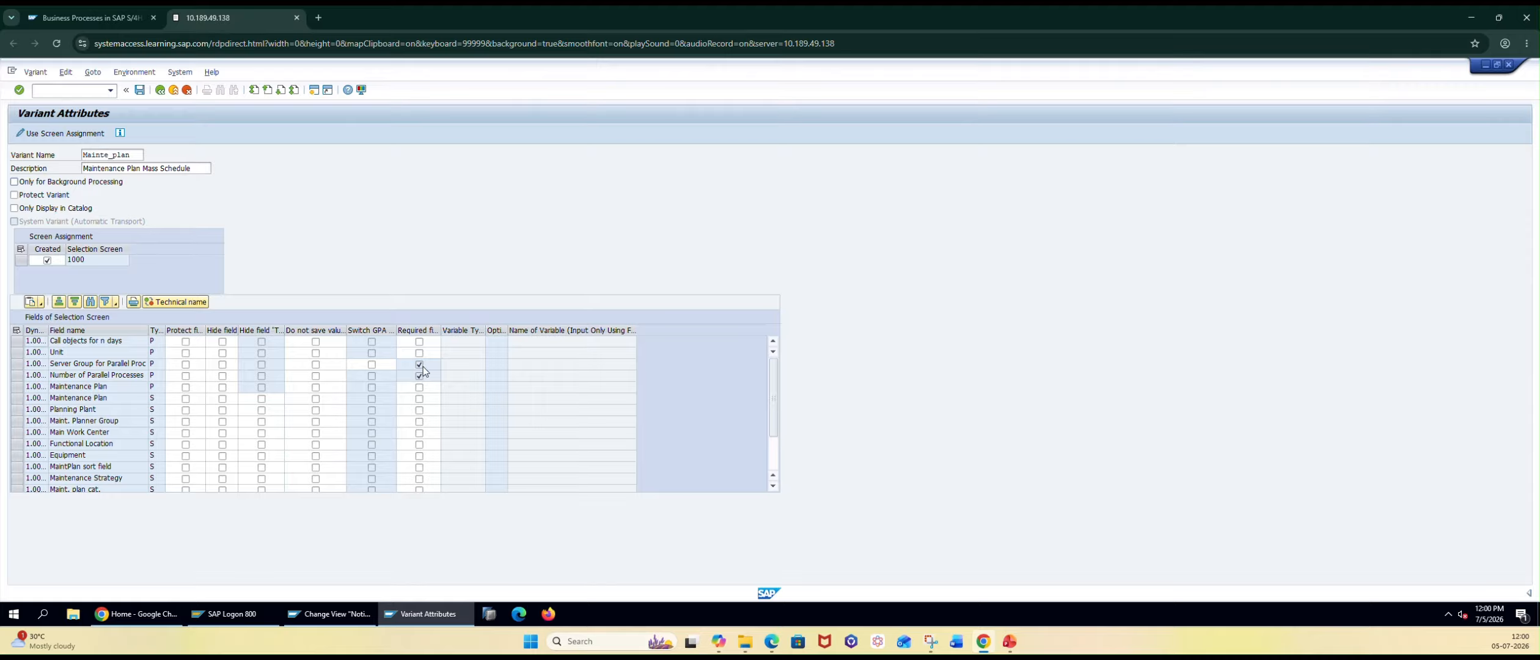
scroll(422, 383, down, 2)
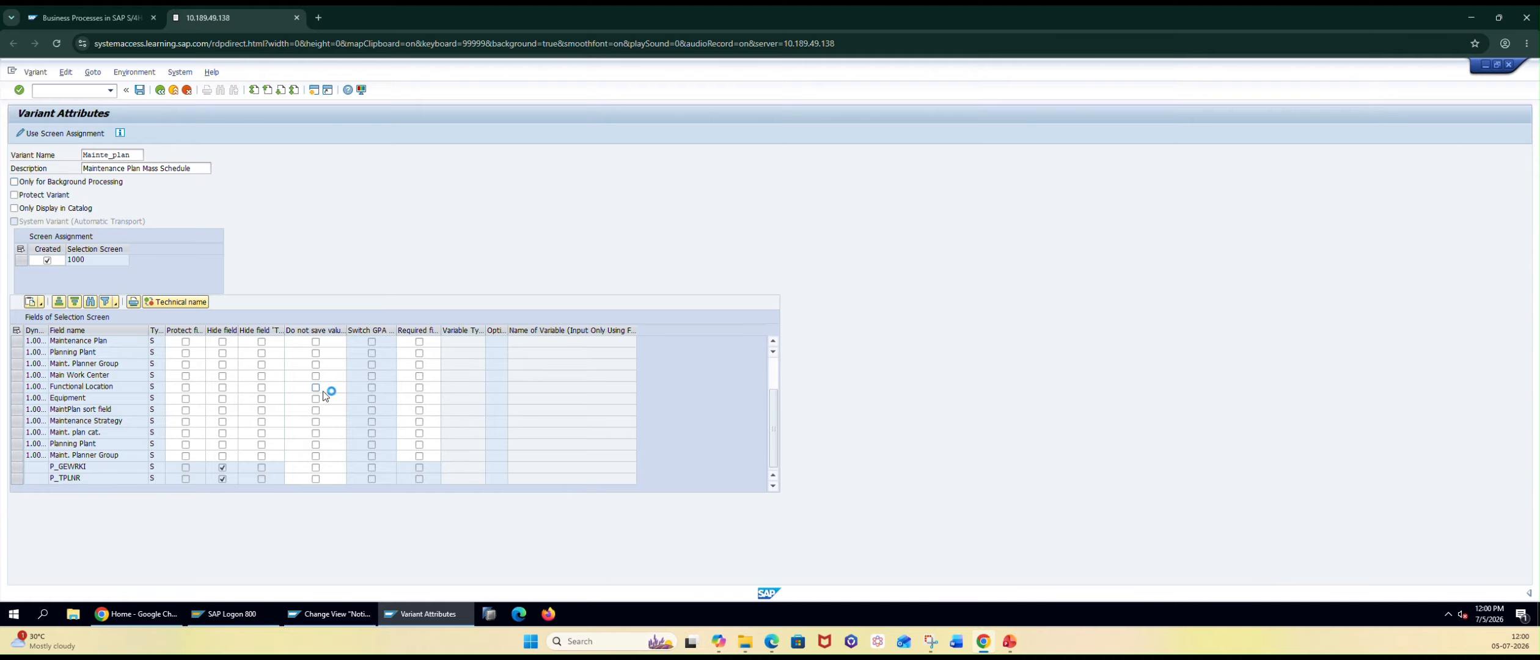
scroll(304, 403, up, 2)
click(140, 92)
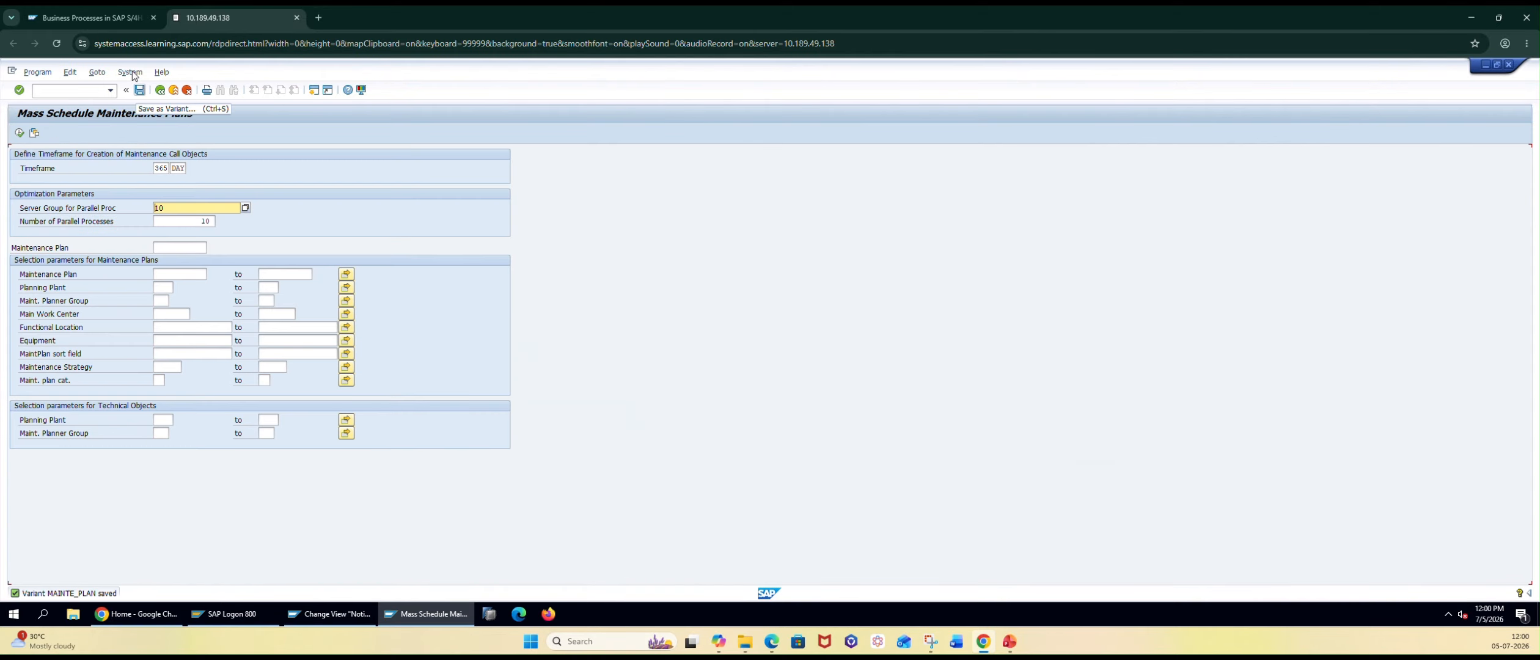
Look up the program name in the system status, copy it and close the status window
click(130, 72)
click(154, 221)
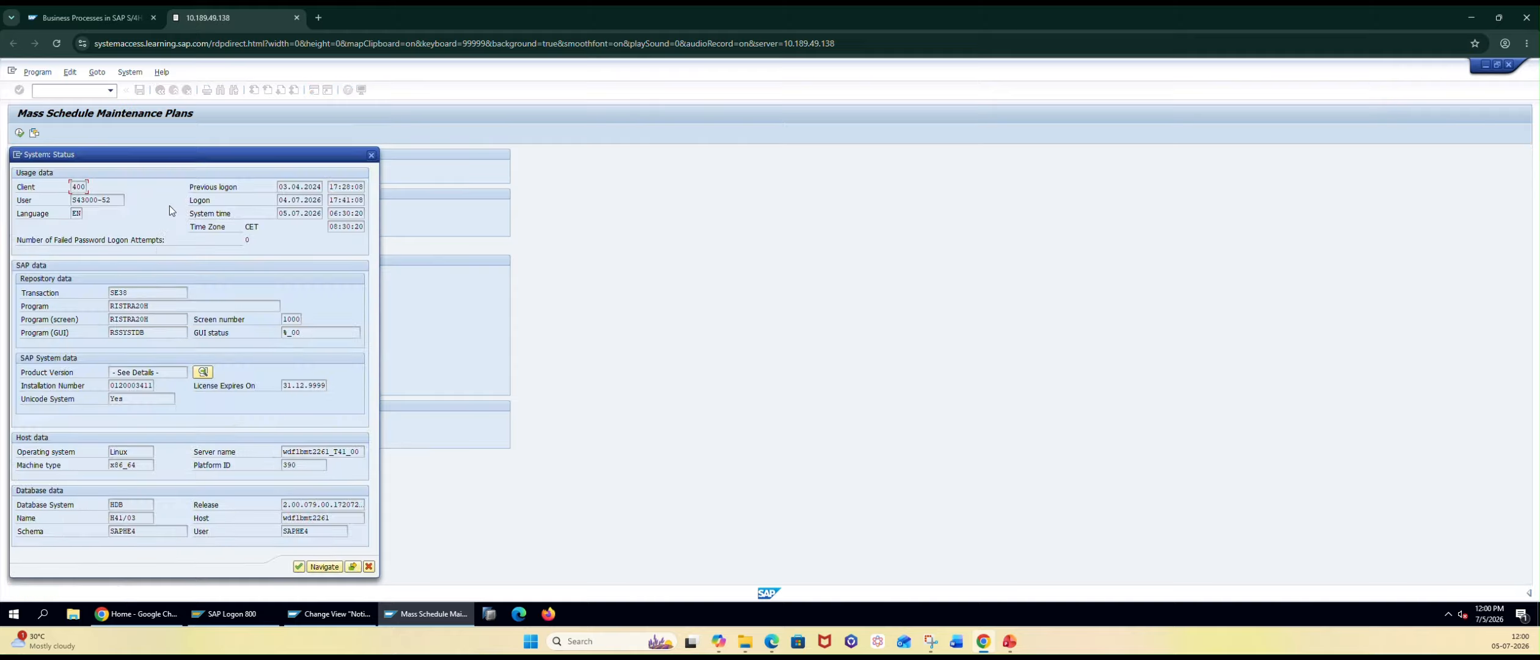
drag(152, 306, 35, 297)
key(ctrl+c)
click(369, 566)
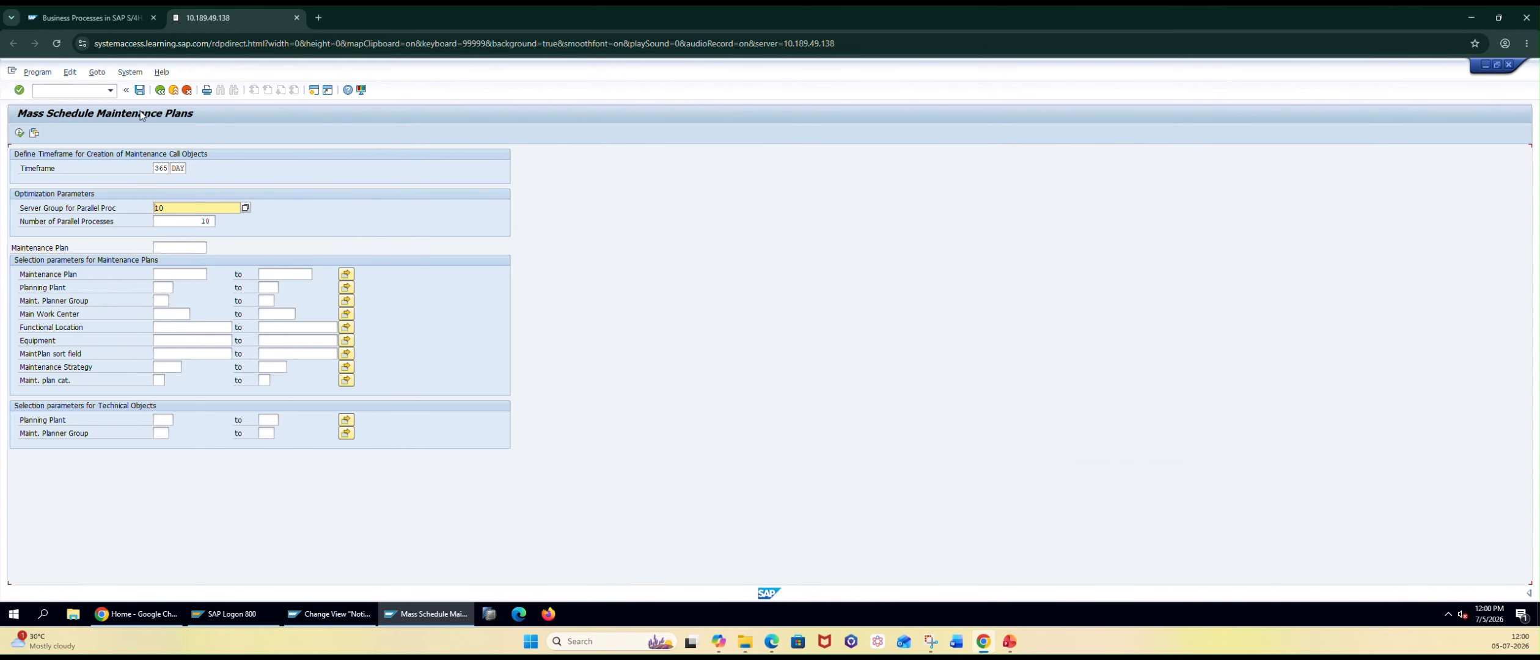
click(139, 90)
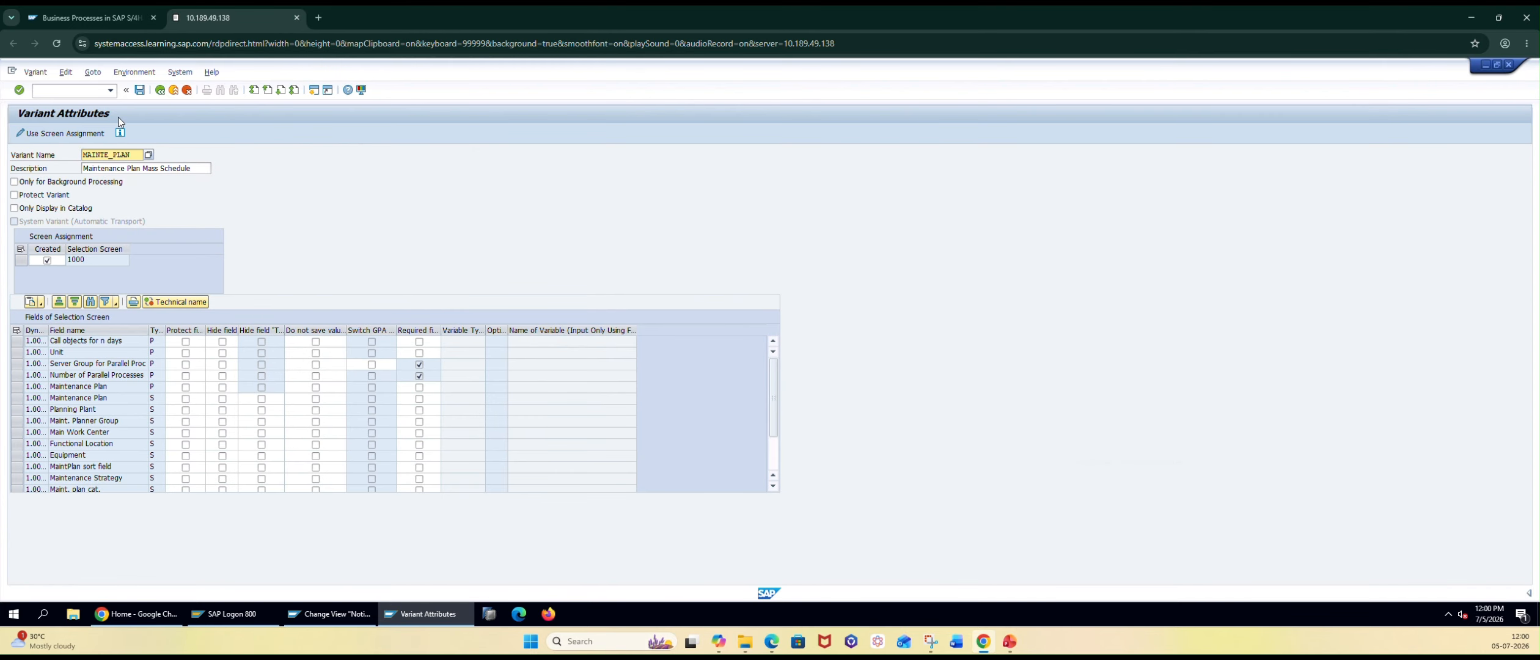
click(140, 90)
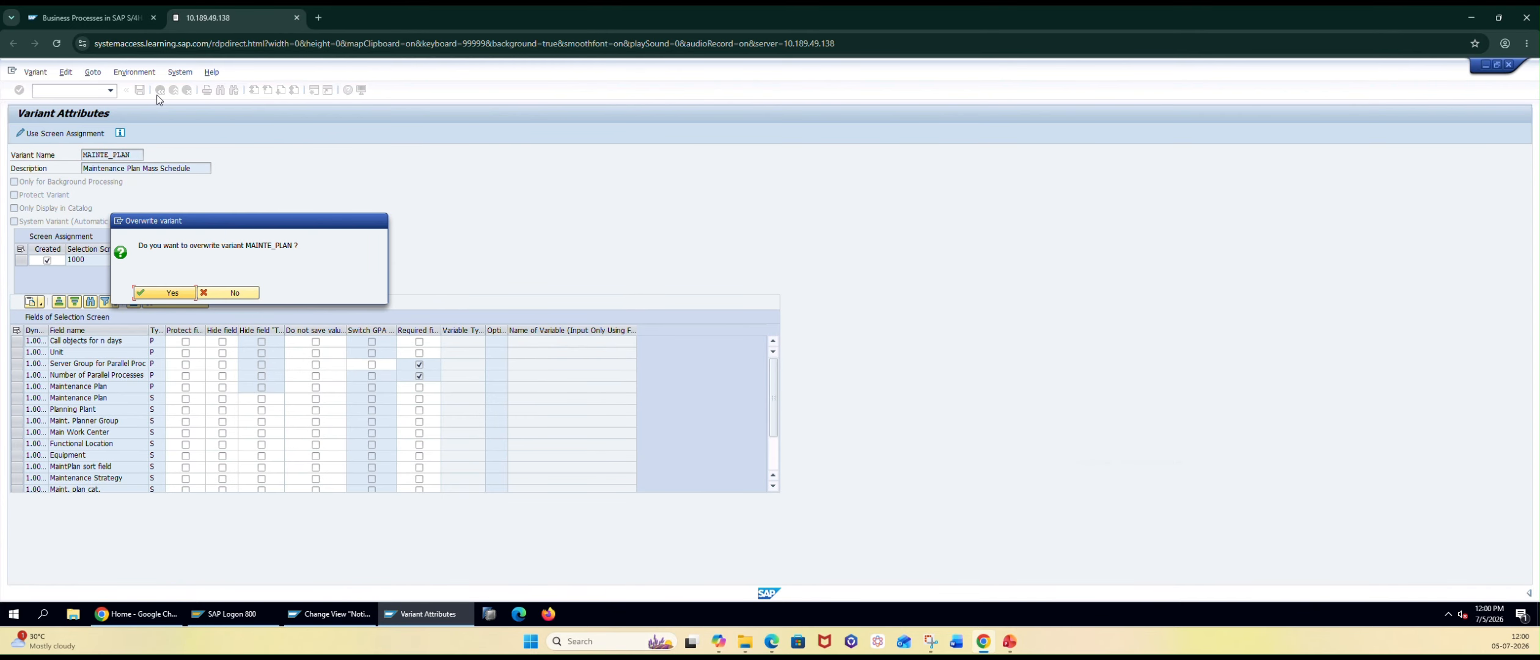
click(212, 297)
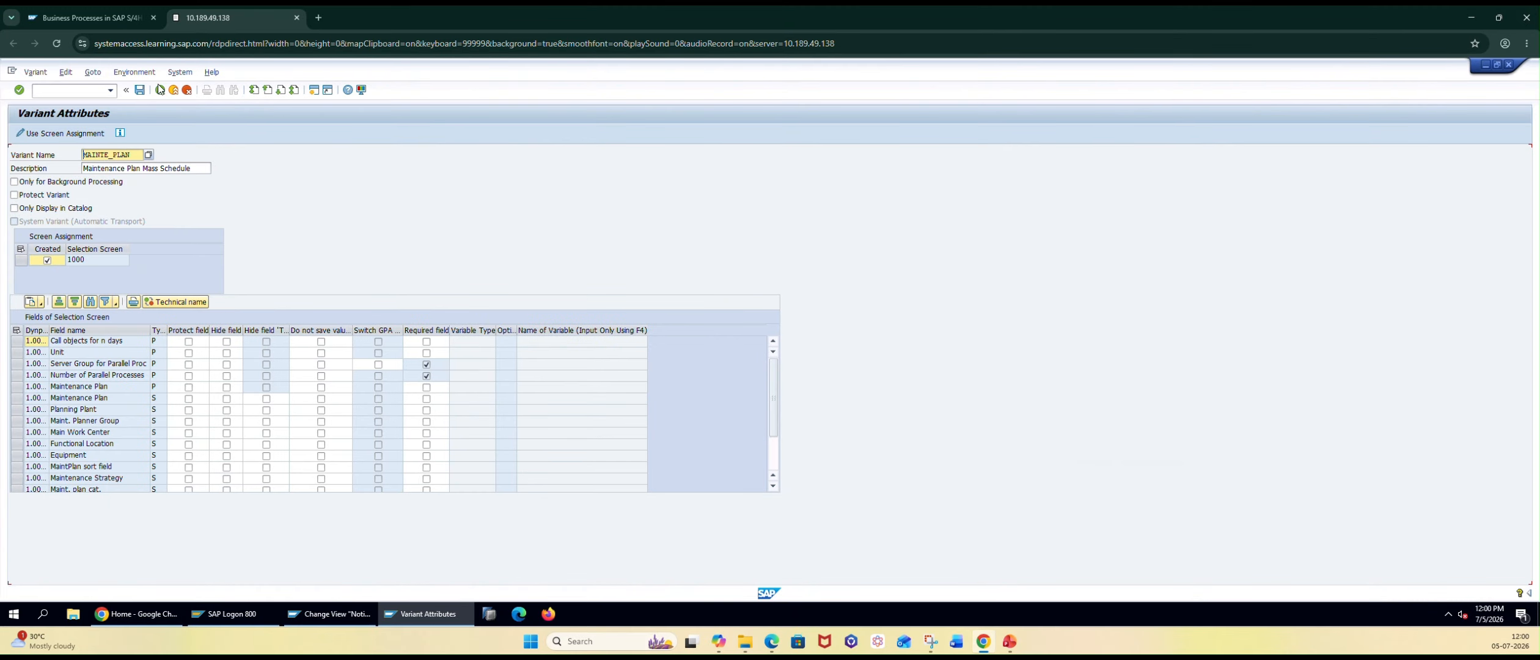
Execute RISTRA20H again from the ABAP Editor, load its MAINTE_PLAN variant to check the values, and return to the editor
click(160, 90)
click(160, 90)
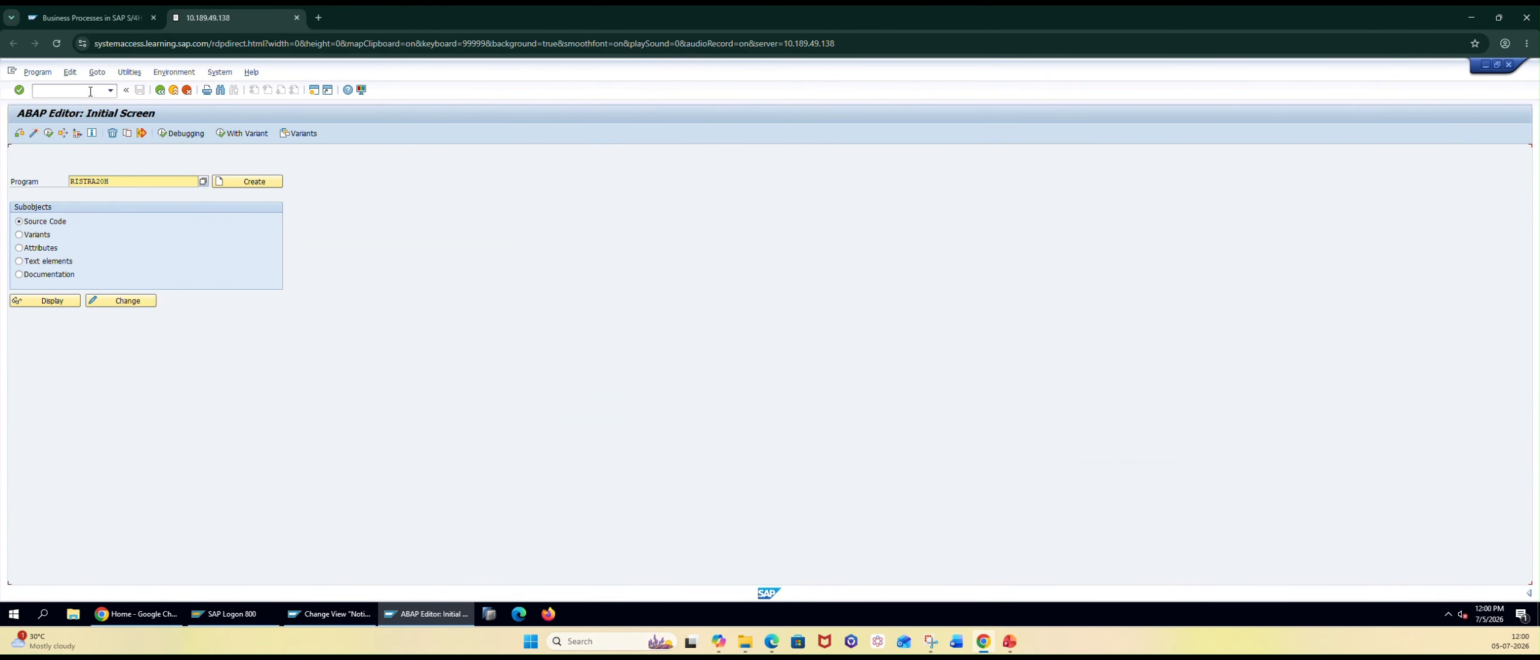
click(49, 133)
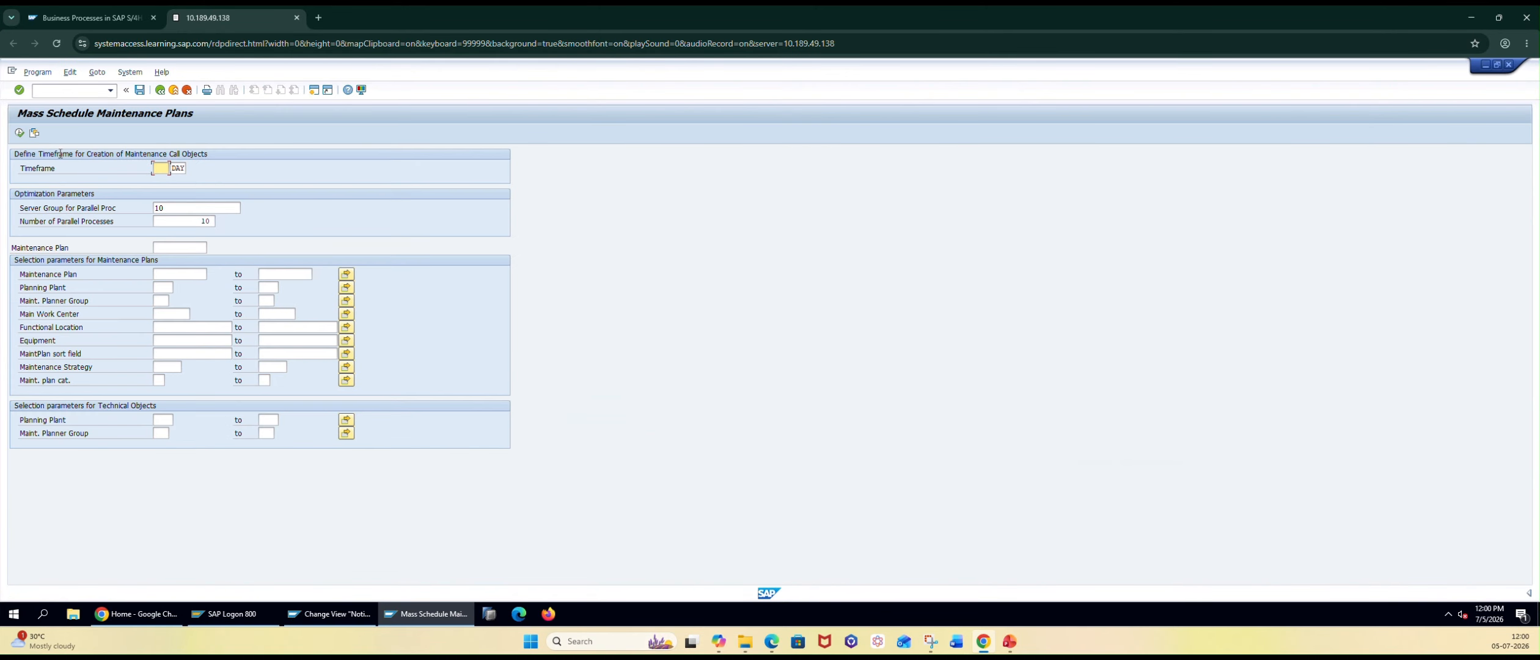
click(34, 133)
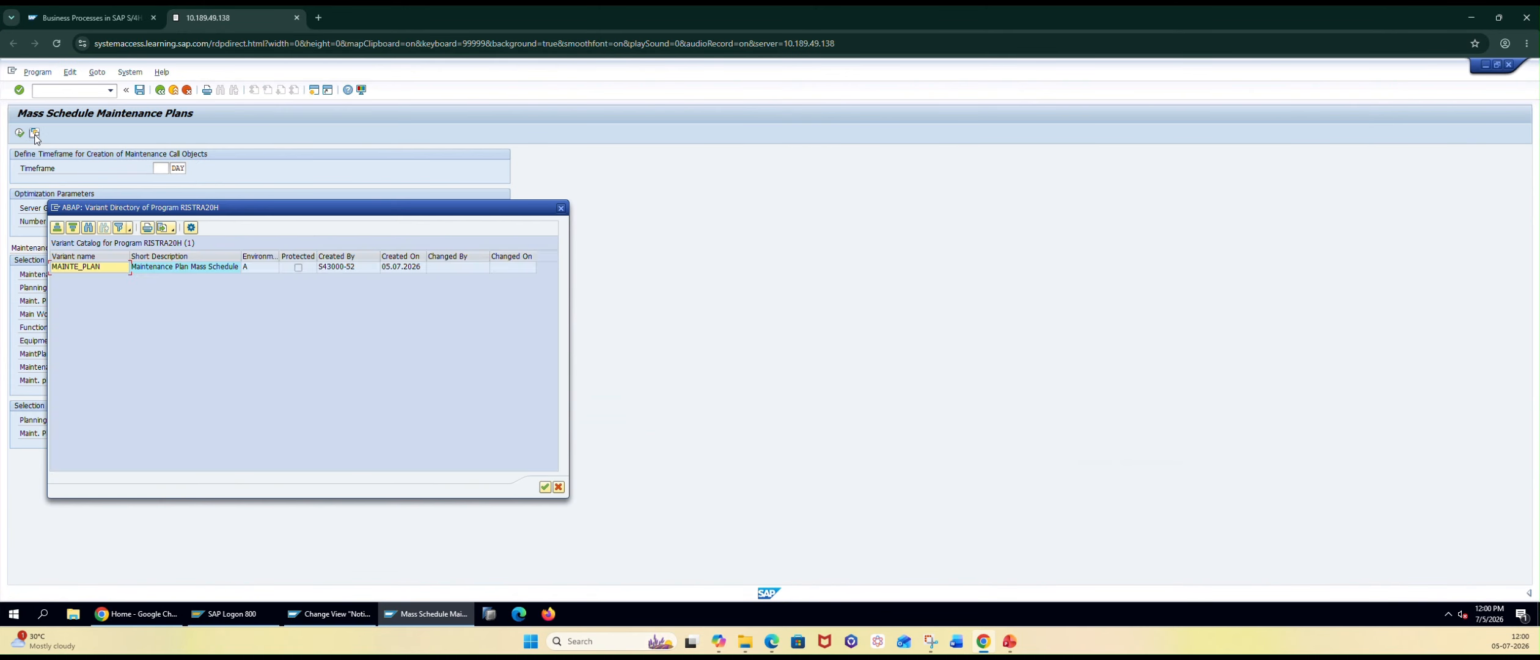
double_click(101, 269)
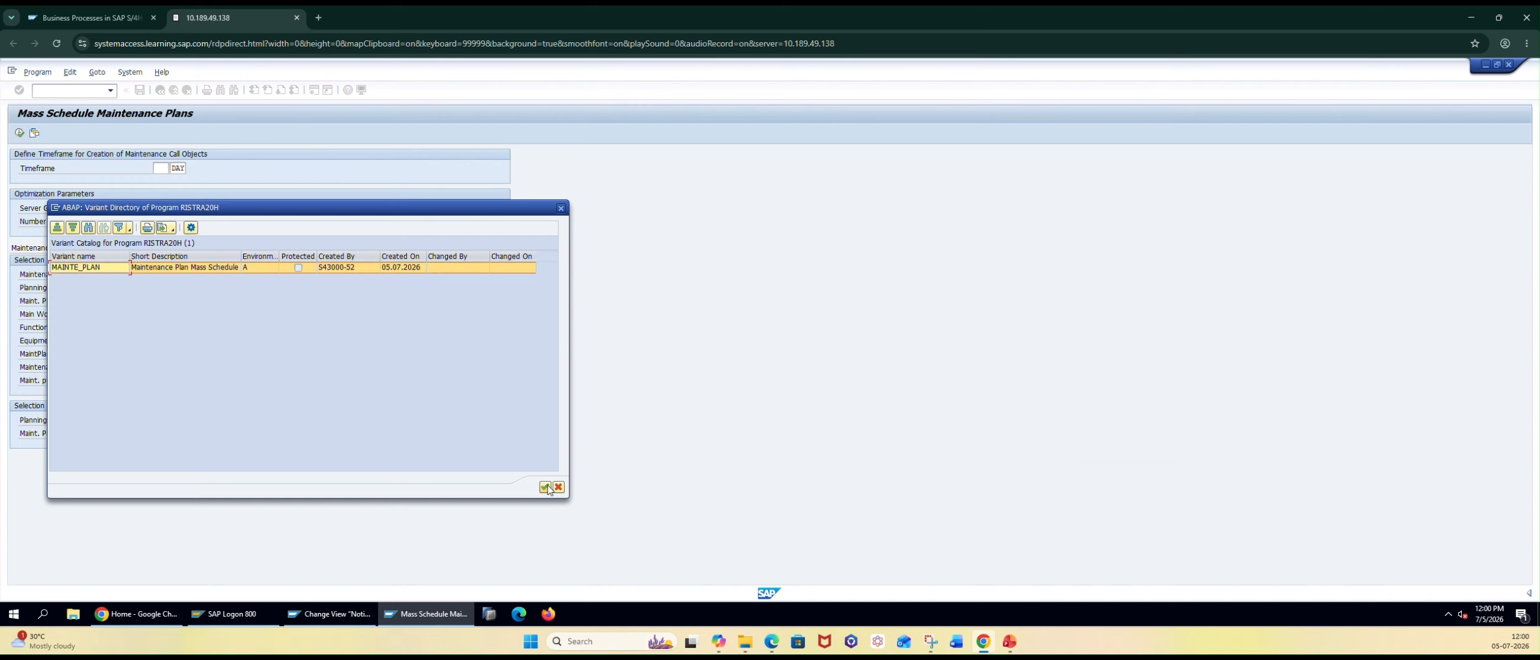
double_click(82, 265)
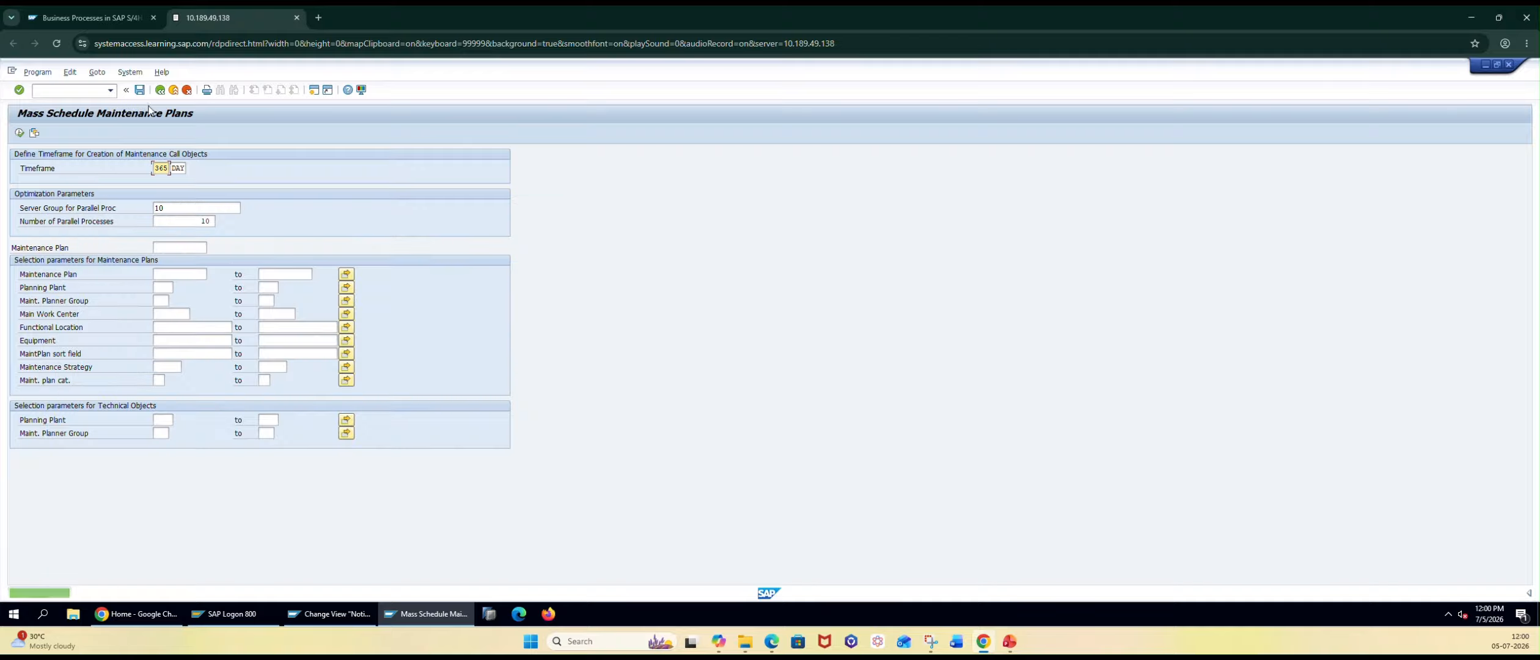
click(160, 91)
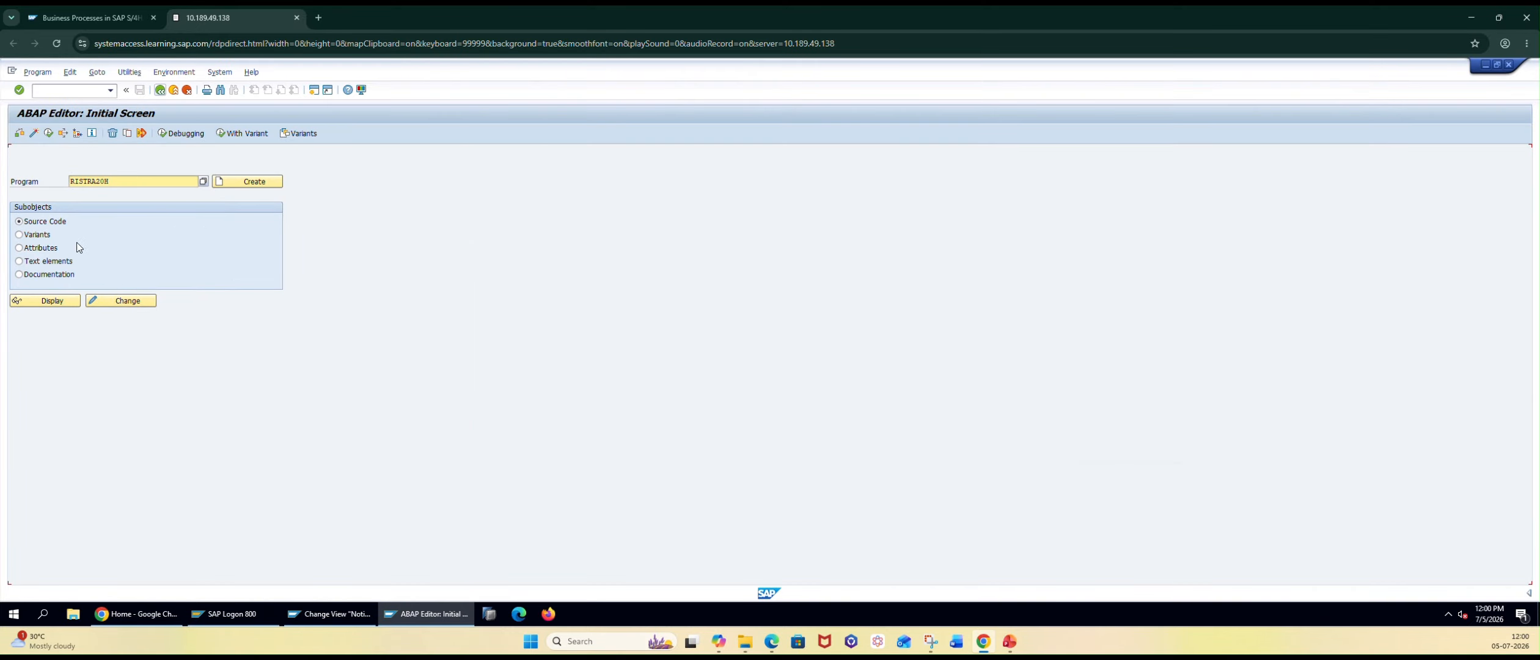
Display the stored values of RISTRA20H's variant MAINTE_PLAN and return to the ABAP Editor's initial screen
click(28, 235)
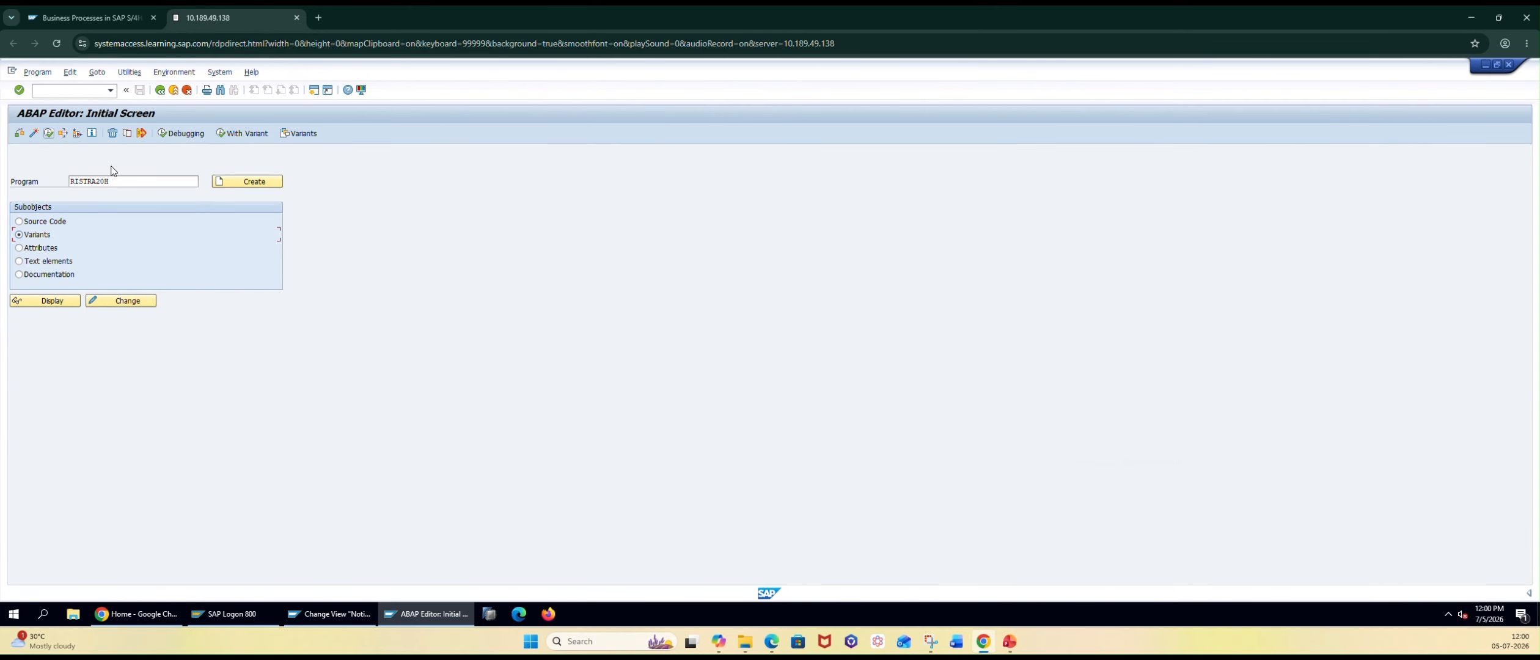
drag(117, 183, 36, 210)
click(48, 301)
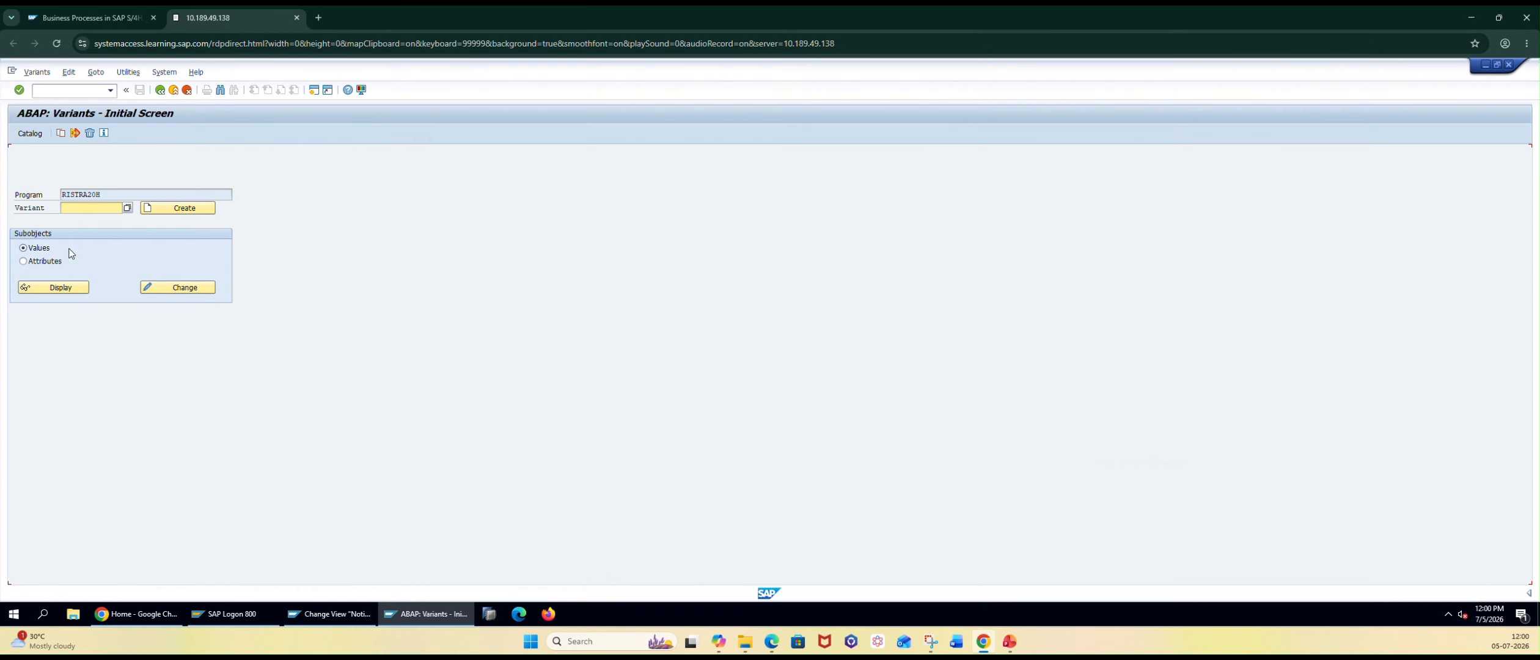
click(127, 208)
click(130, 209)
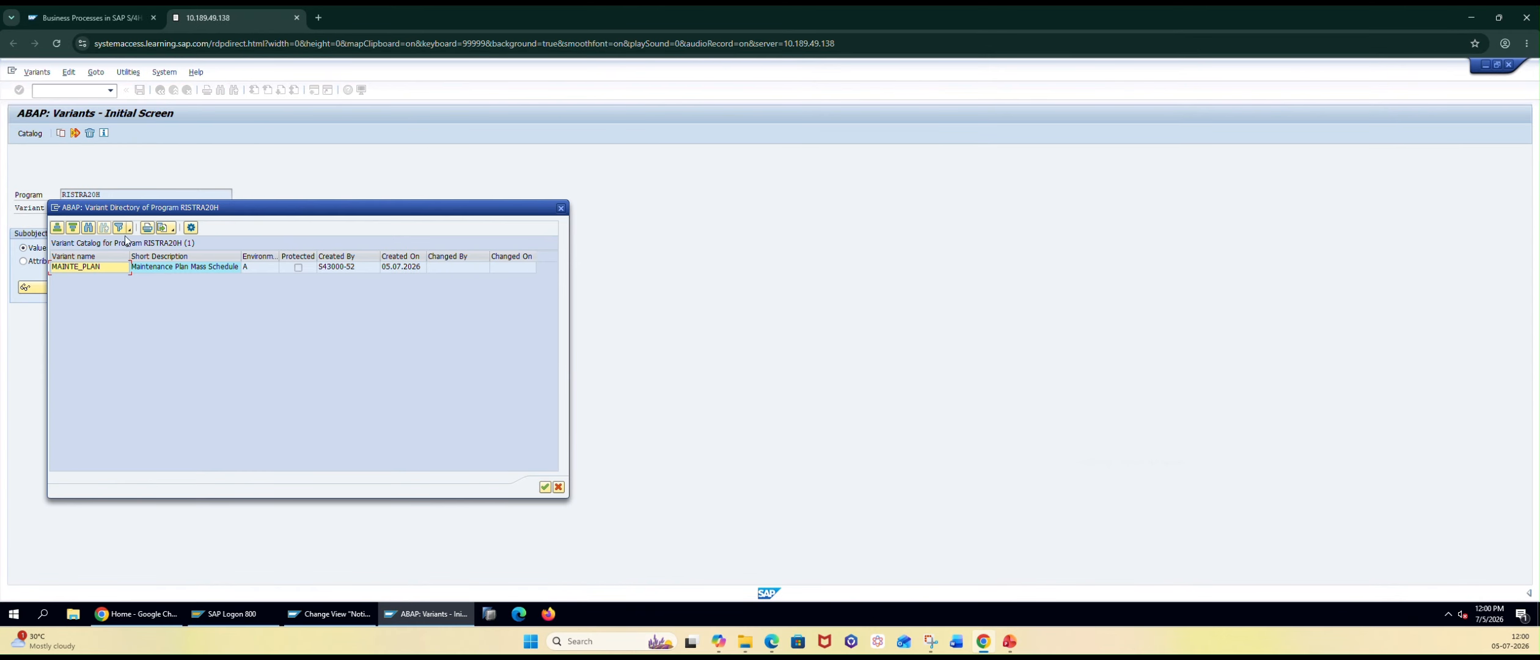
double_click(83, 269)
click(64, 288)
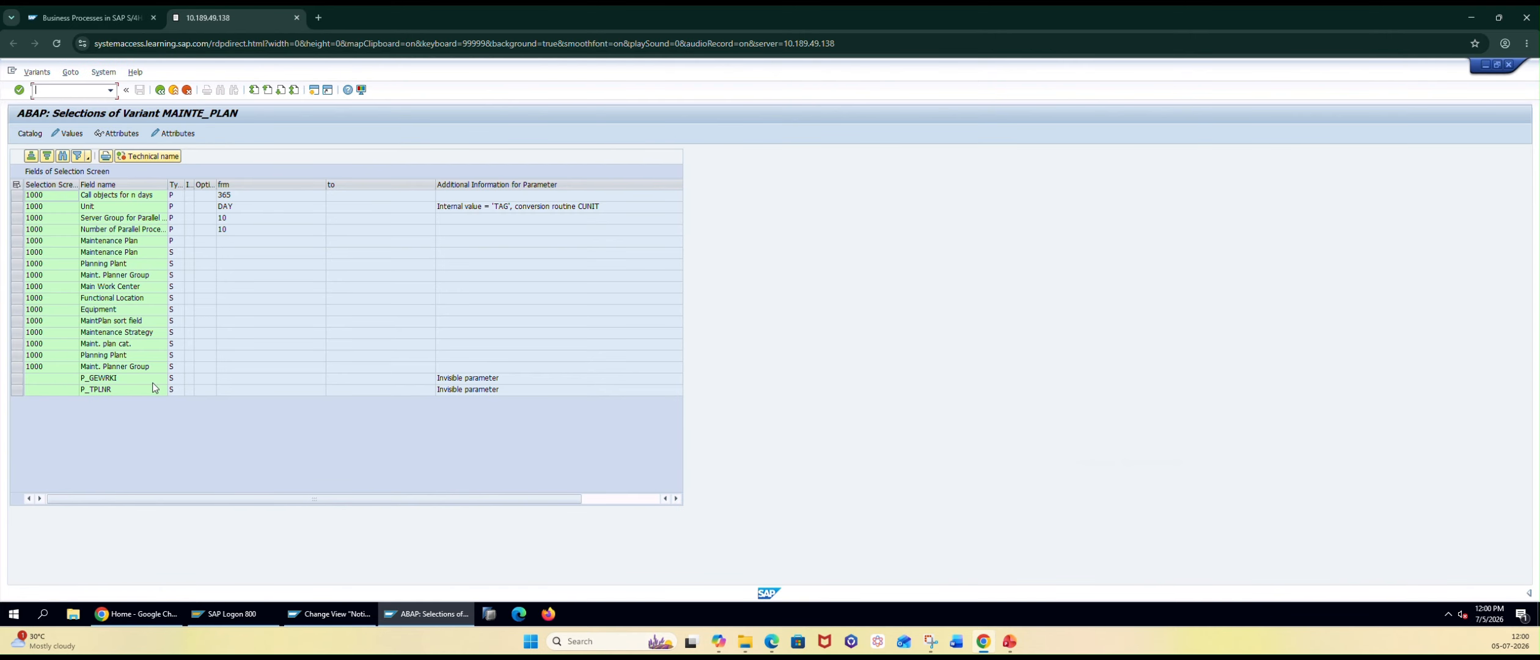
click(160, 91)
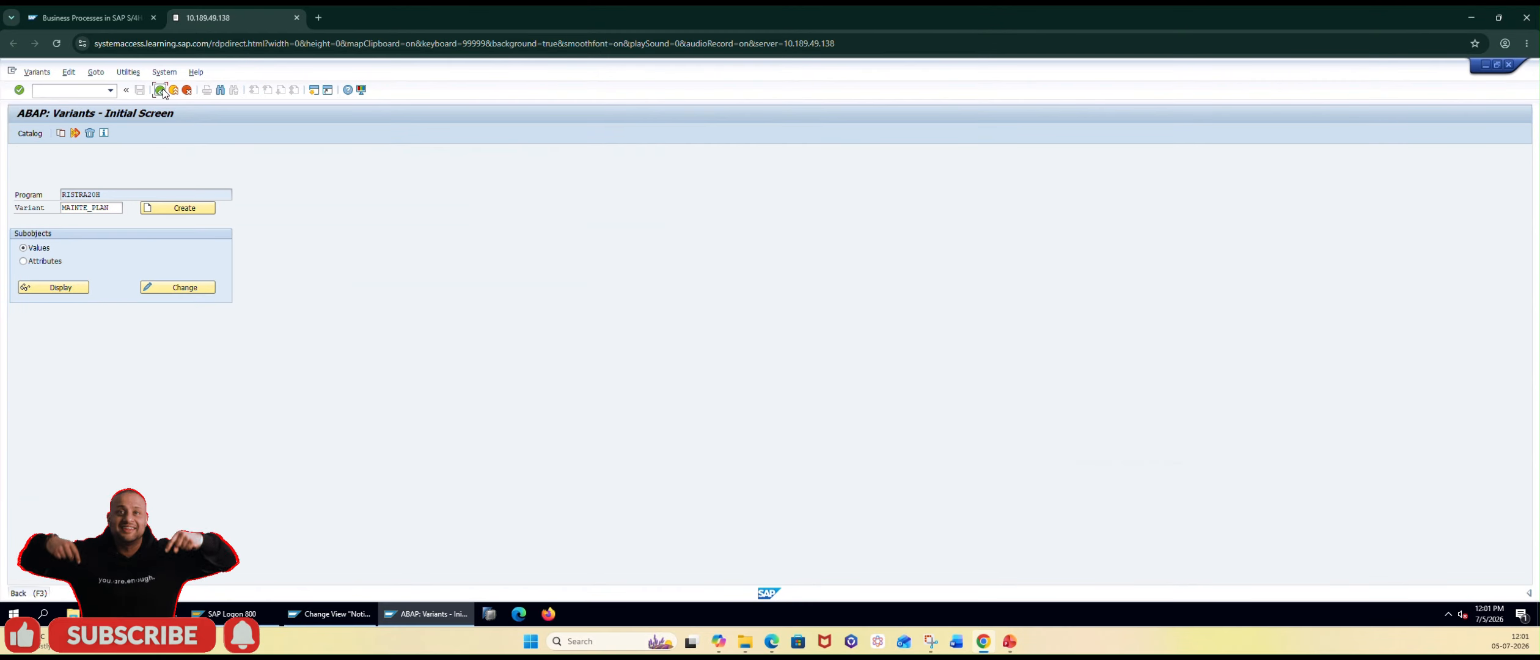
click(160, 90)
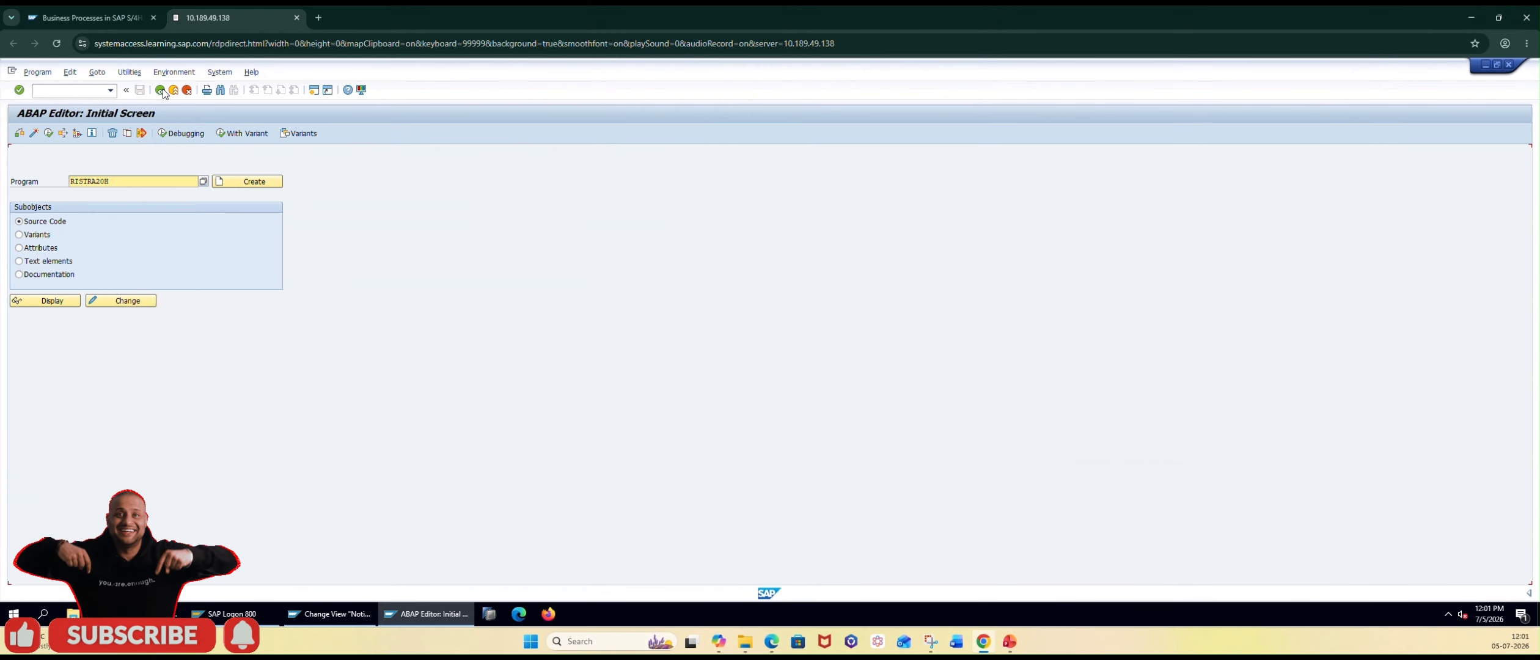
Reopen the variants of RISTRA20H and choose MAINTE_PLAN as the variant
click(37, 234)
click(45, 301)
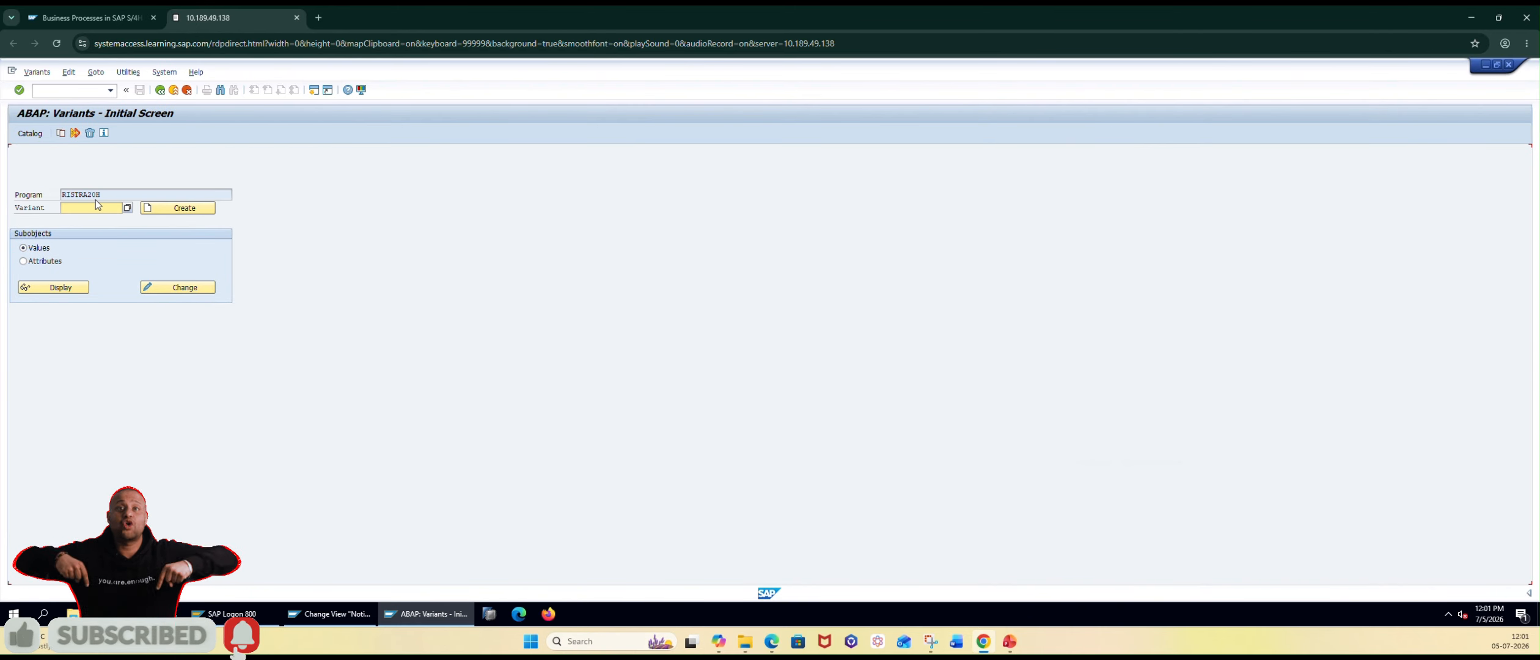
click(129, 207)
double_click(94, 271)
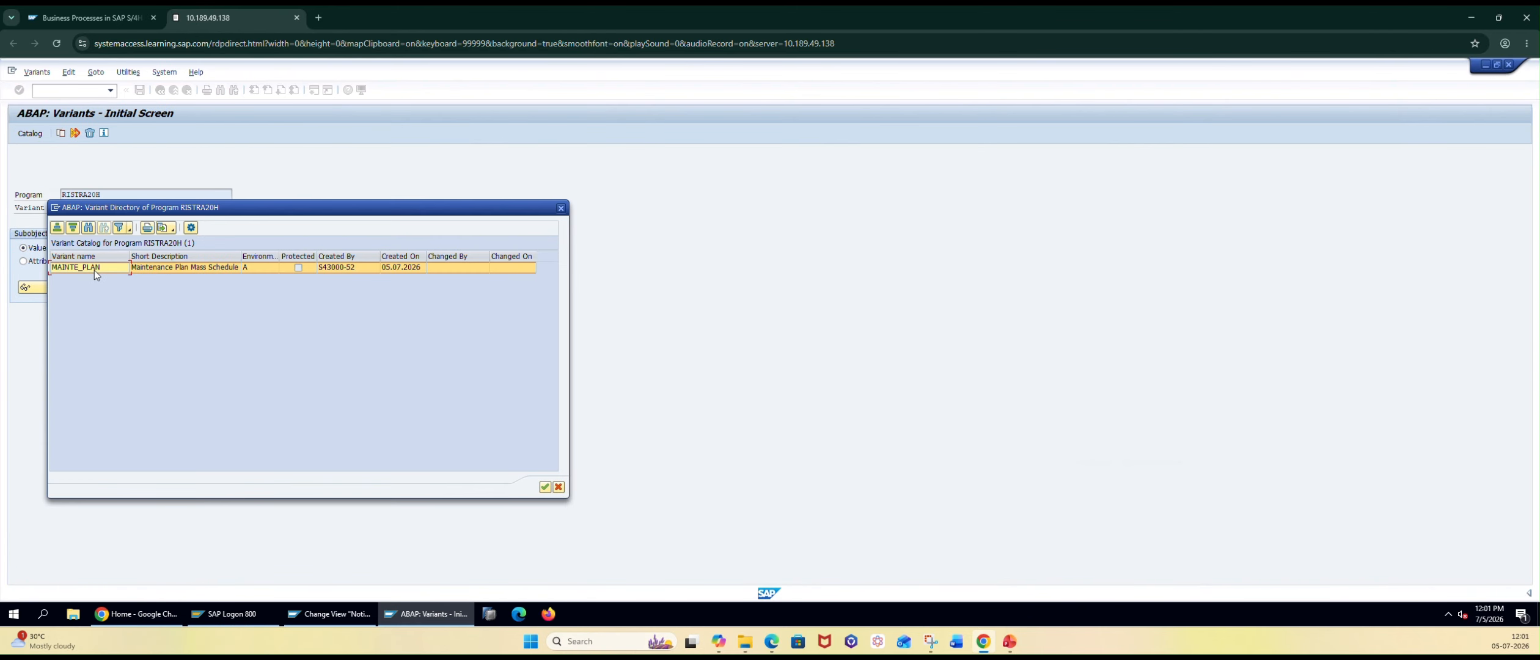
drag(113, 209, 13, 214)
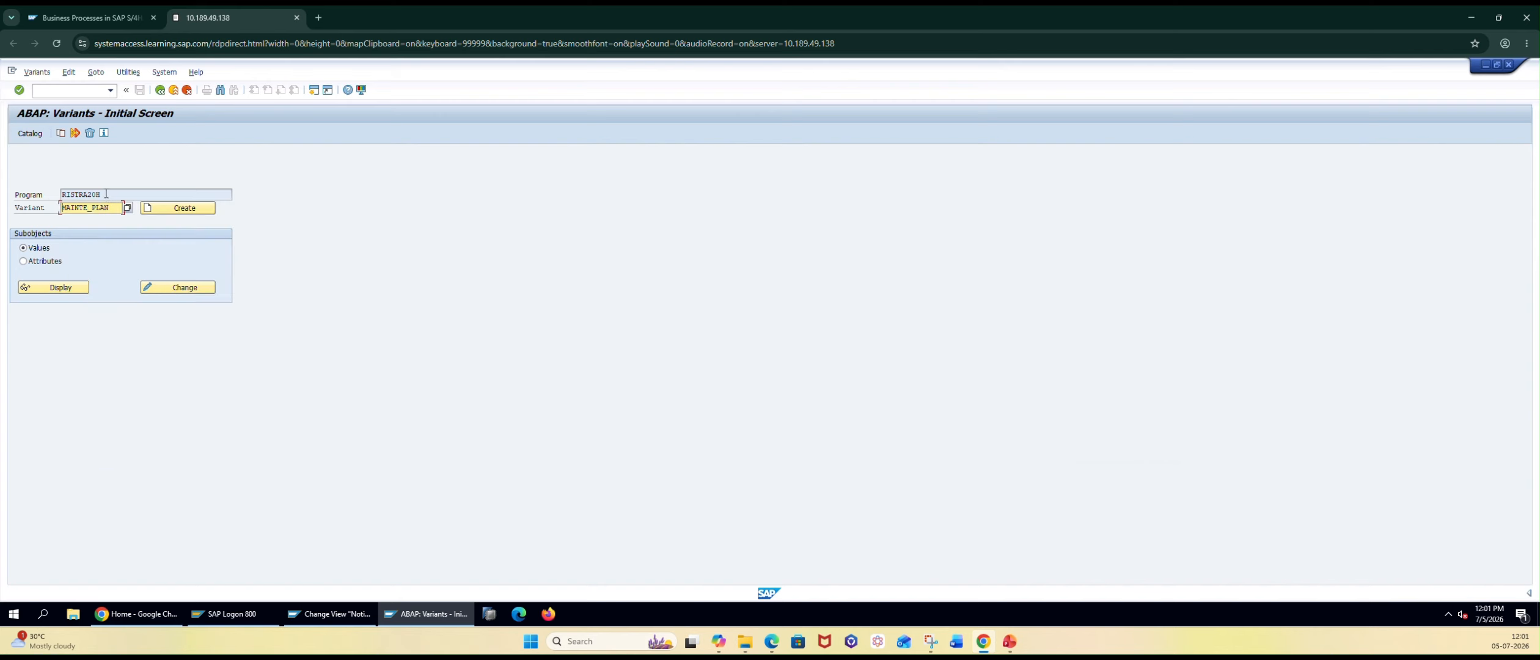
Copy the program name RISTRA20H and open the background job definition with transaction code /nsm36
click(105, 194)
drag(103, 193, 62, 194)
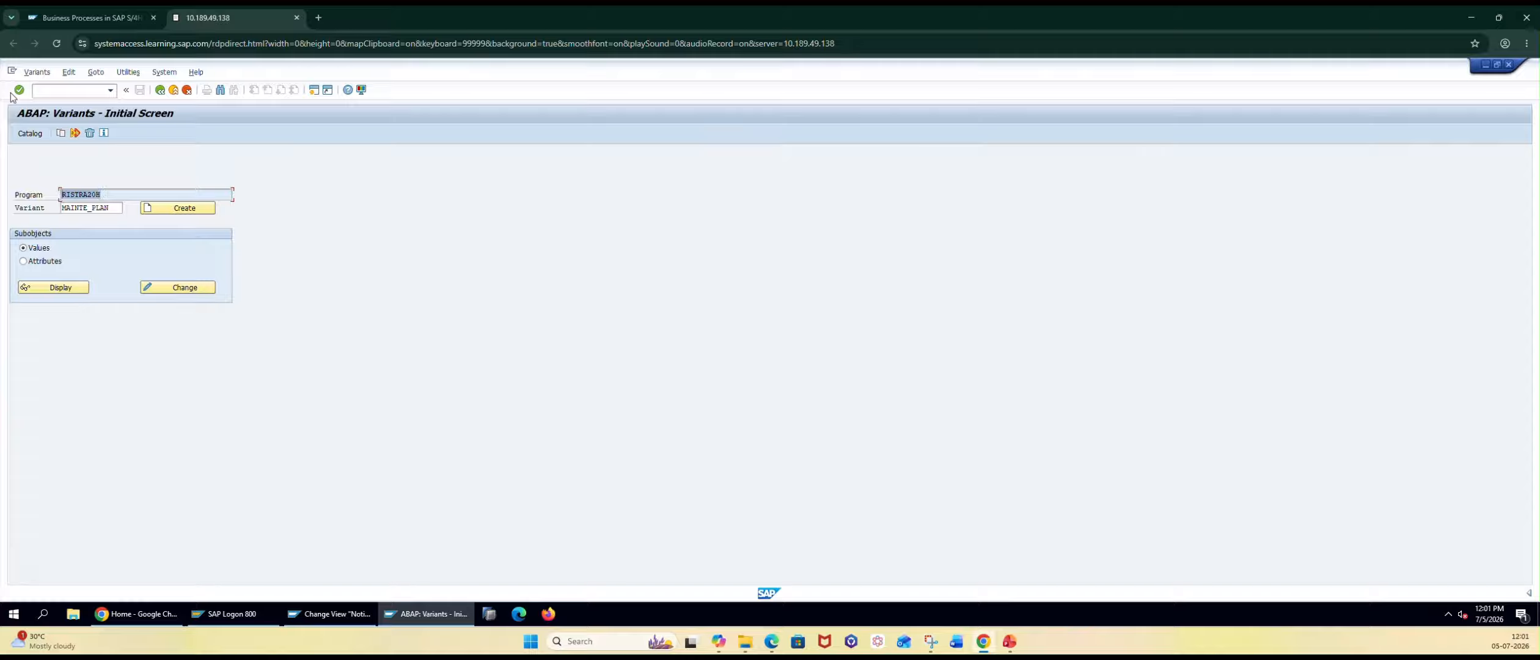
key(ctrl+c)
click(86, 95)
text(/nsm36)
key(Return)
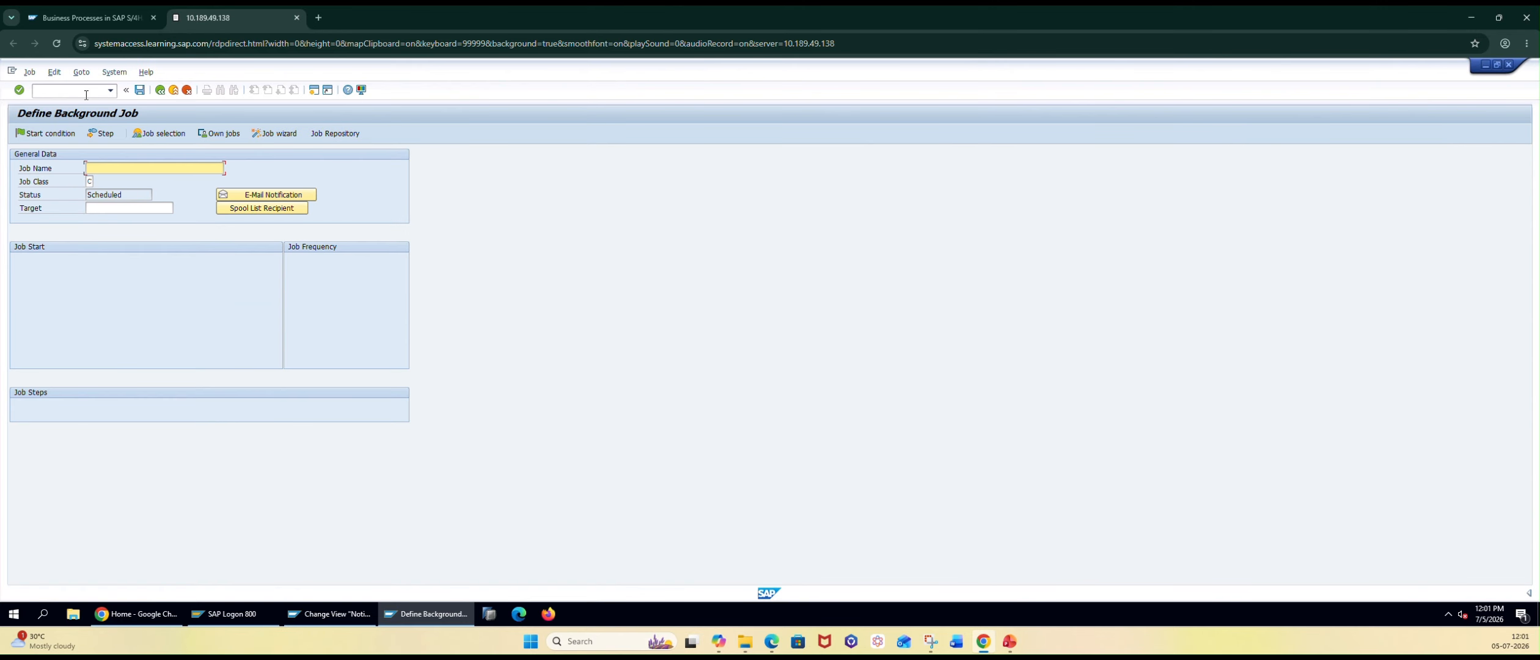
Name the background job ZPM_schedule_Plan and view the available target servers without choosing one
text(ZPM_schedul)
click(128, 209)
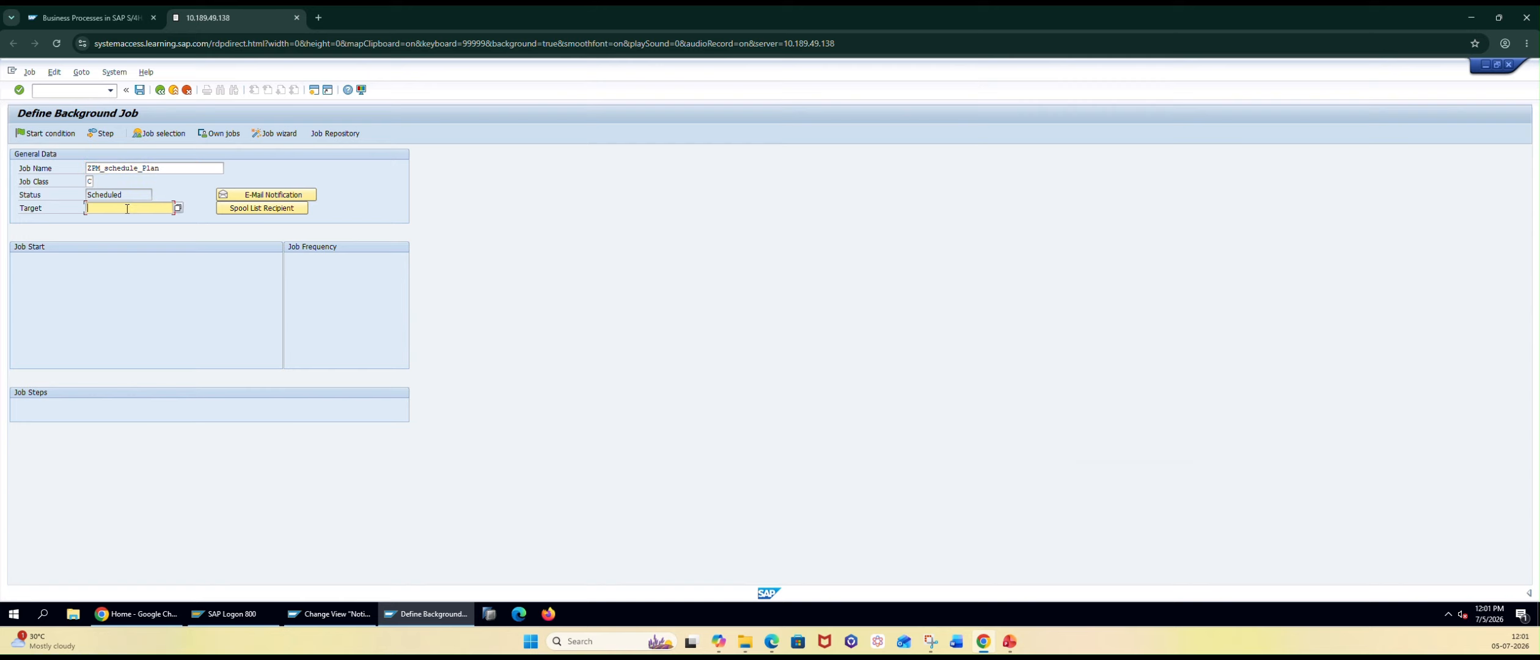
click(177, 207)
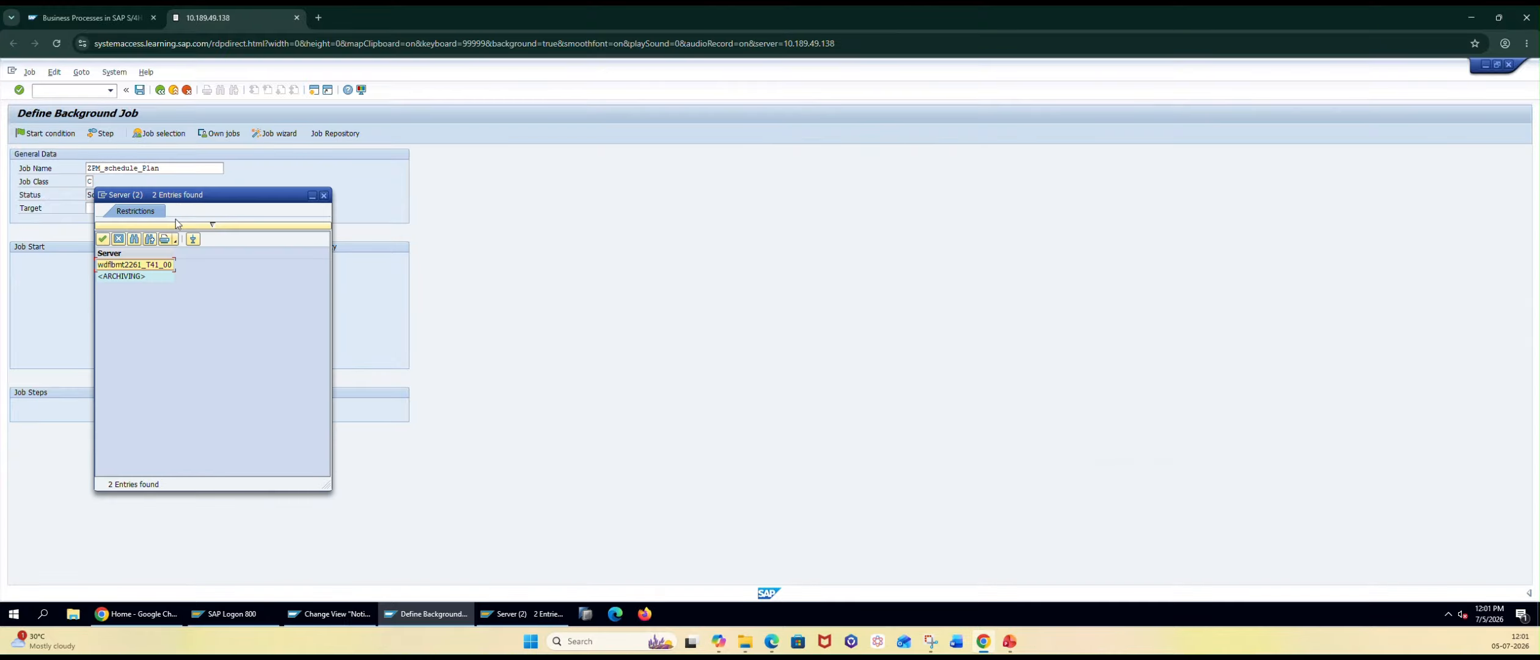
click(323, 196)
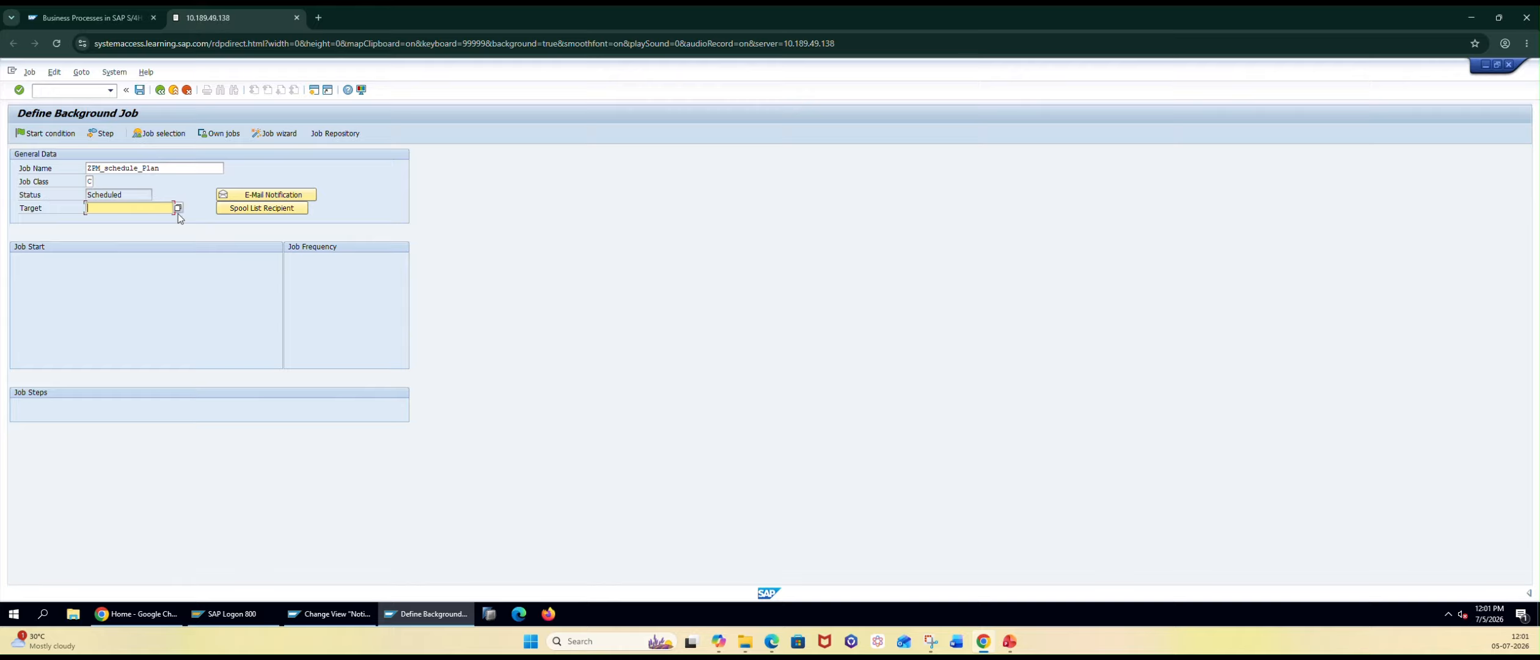
Set the job class of the background job to C - Low priority from the list of classes
click(90, 181)
click(97, 181)
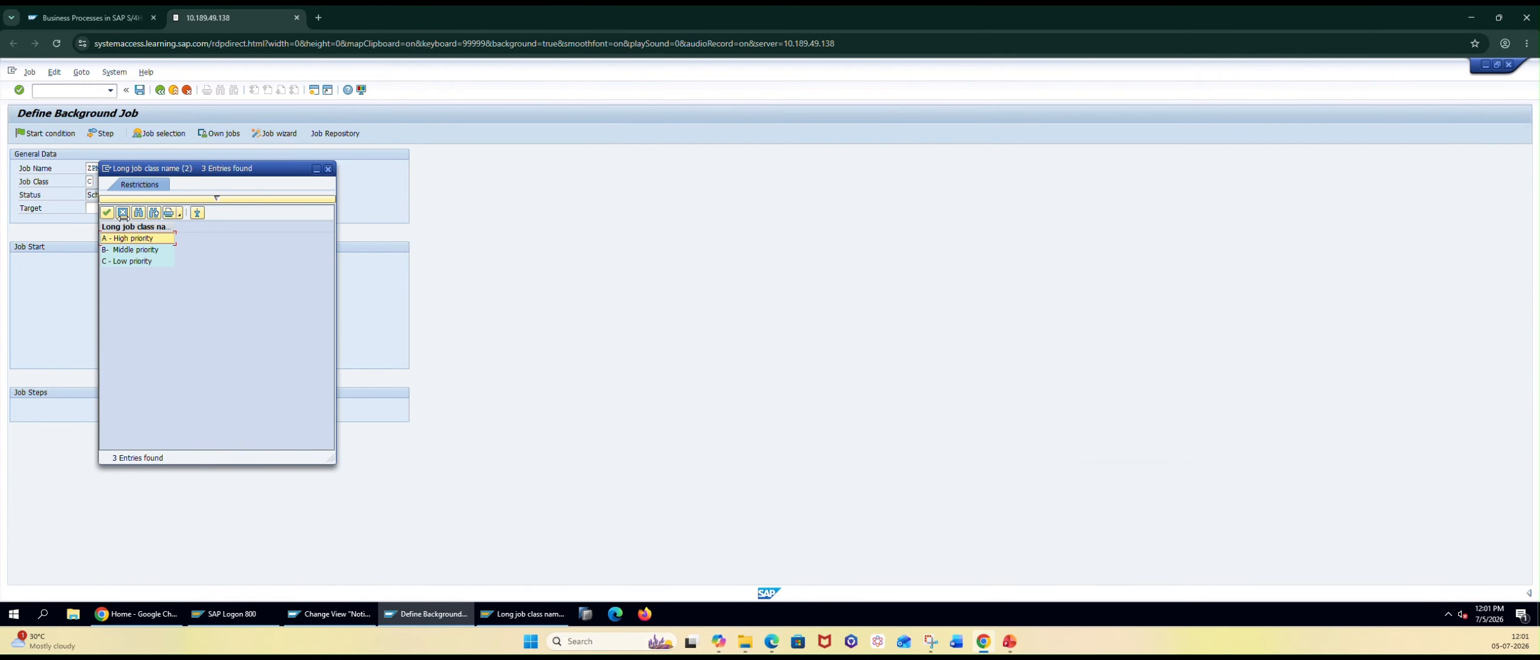
double_click(132, 262)
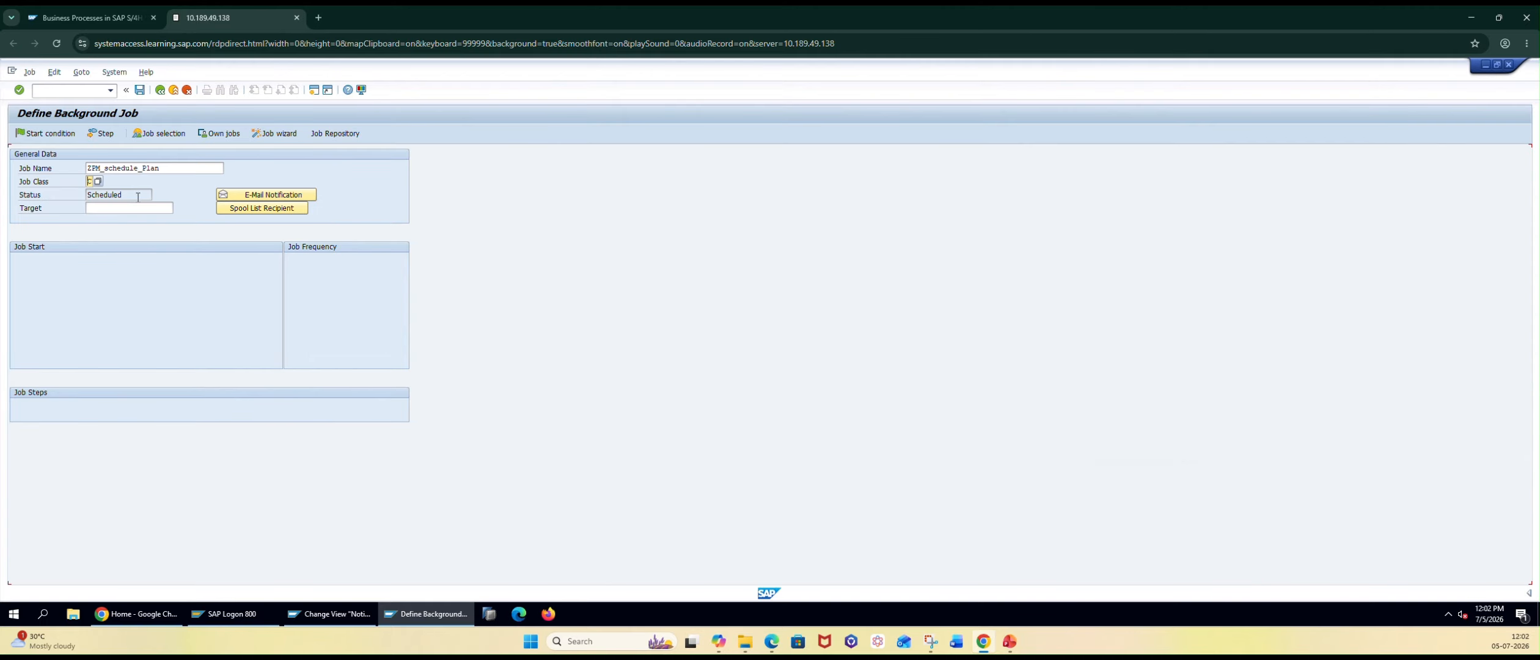
Examine the job's status and its e-mail notification settings, and close them without entering a recipient
drag(120, 197, 77, 195)
click(275, 197)
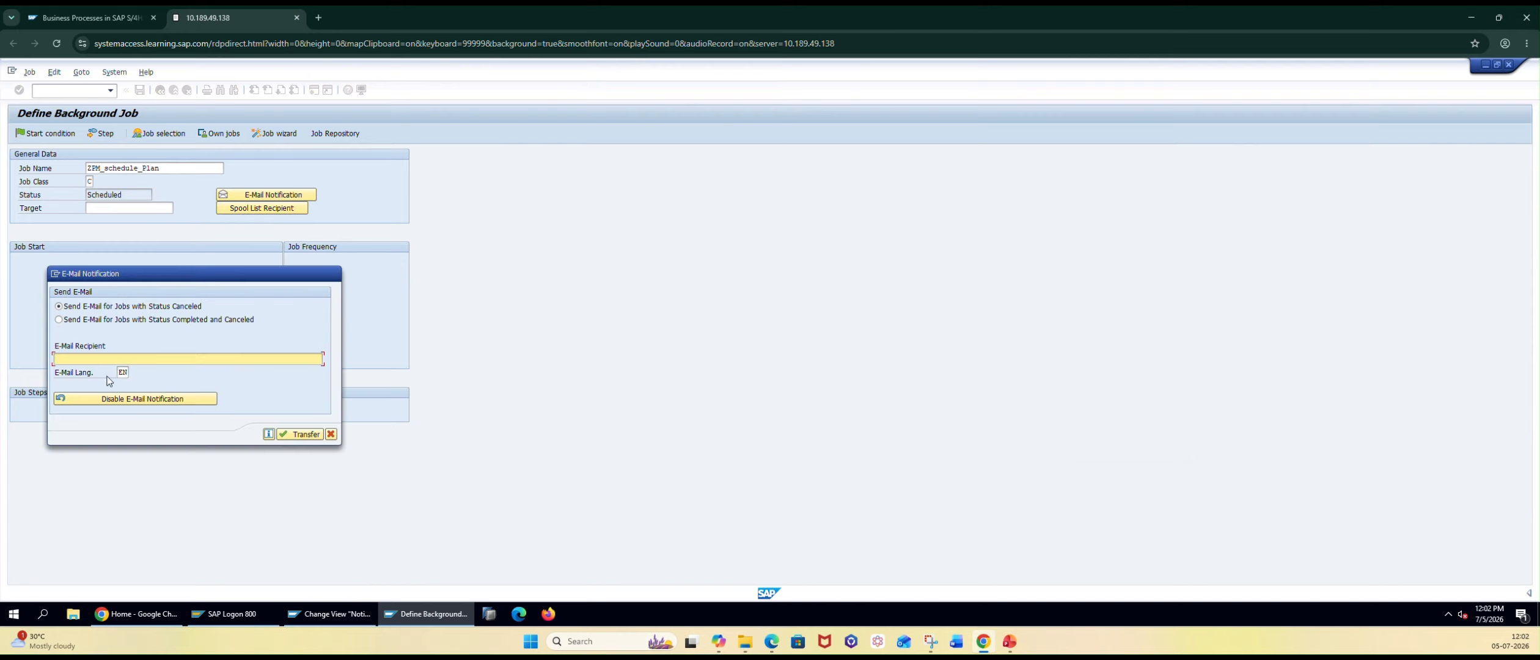
click(331, 435)
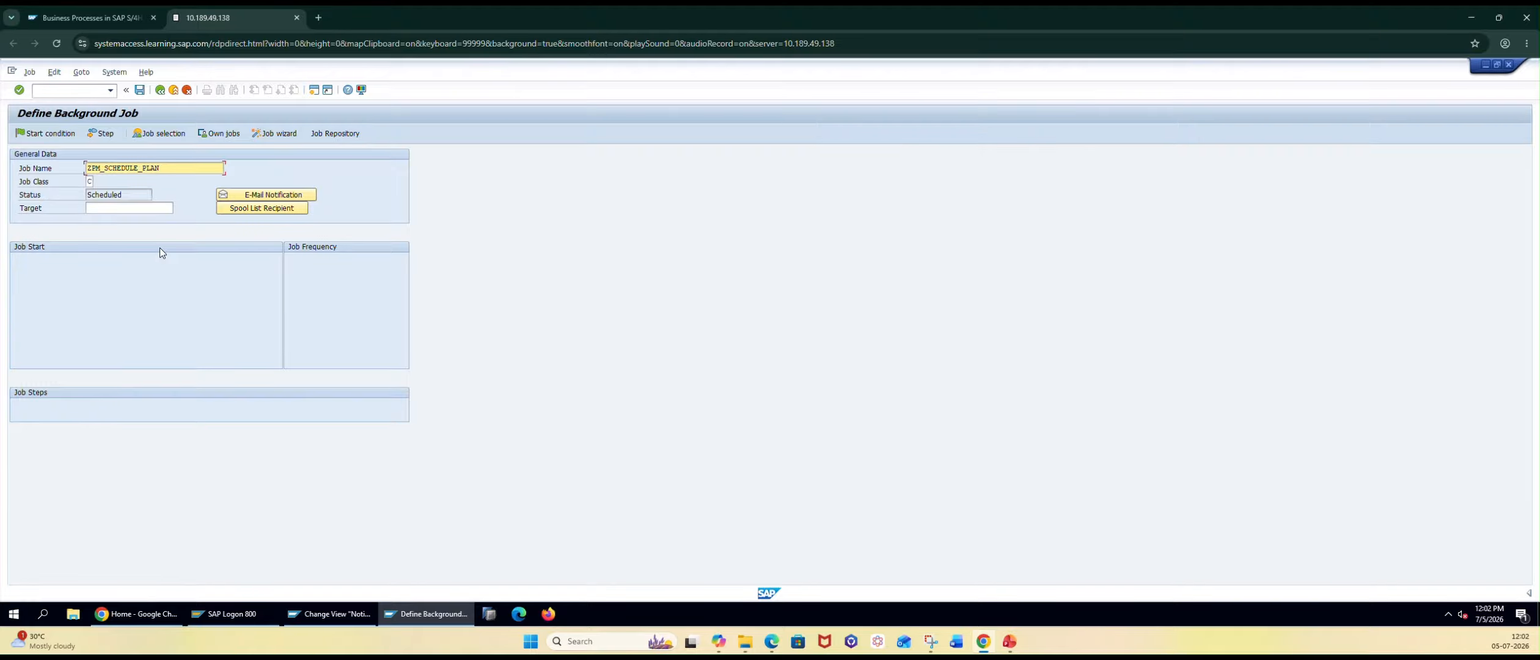
Create a job step for ABAP program RISTRA20H with the variant MAINTE_PLAN
click(107, 138)
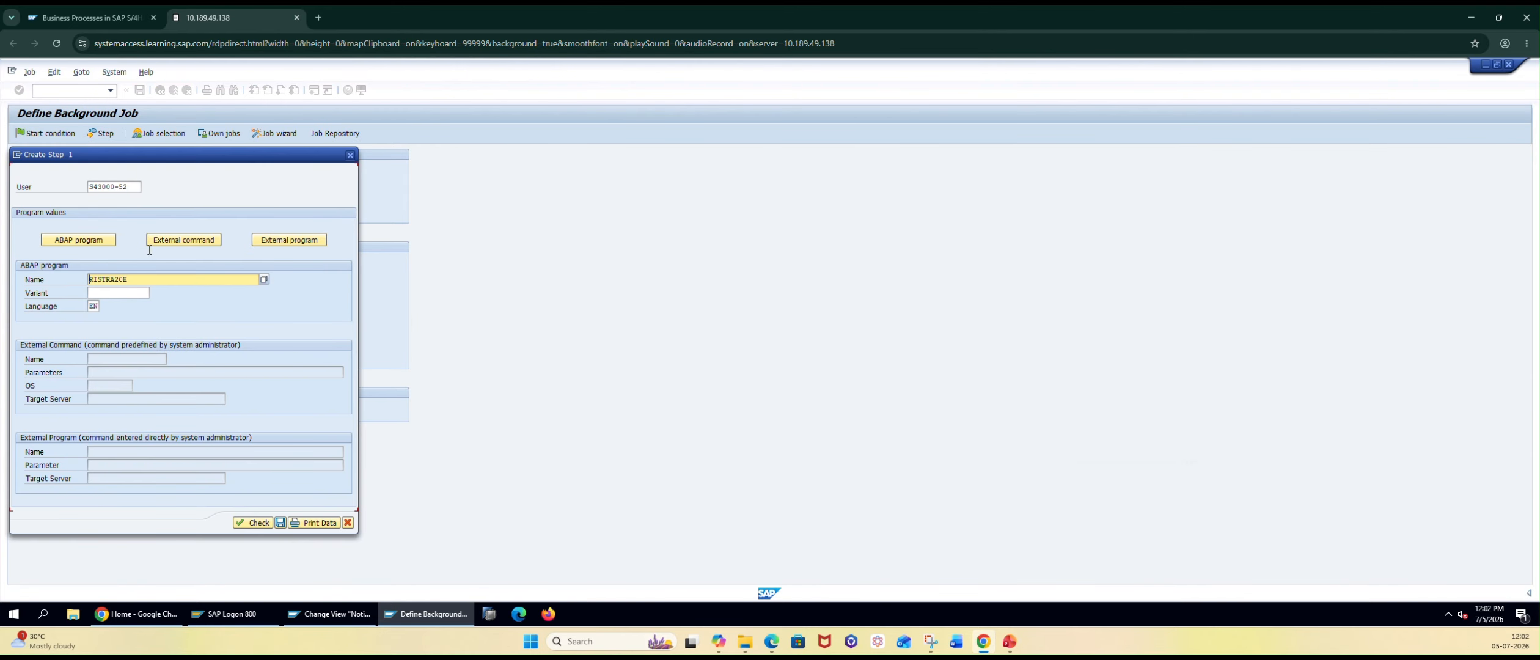
drag(189, 156, 391, 132)
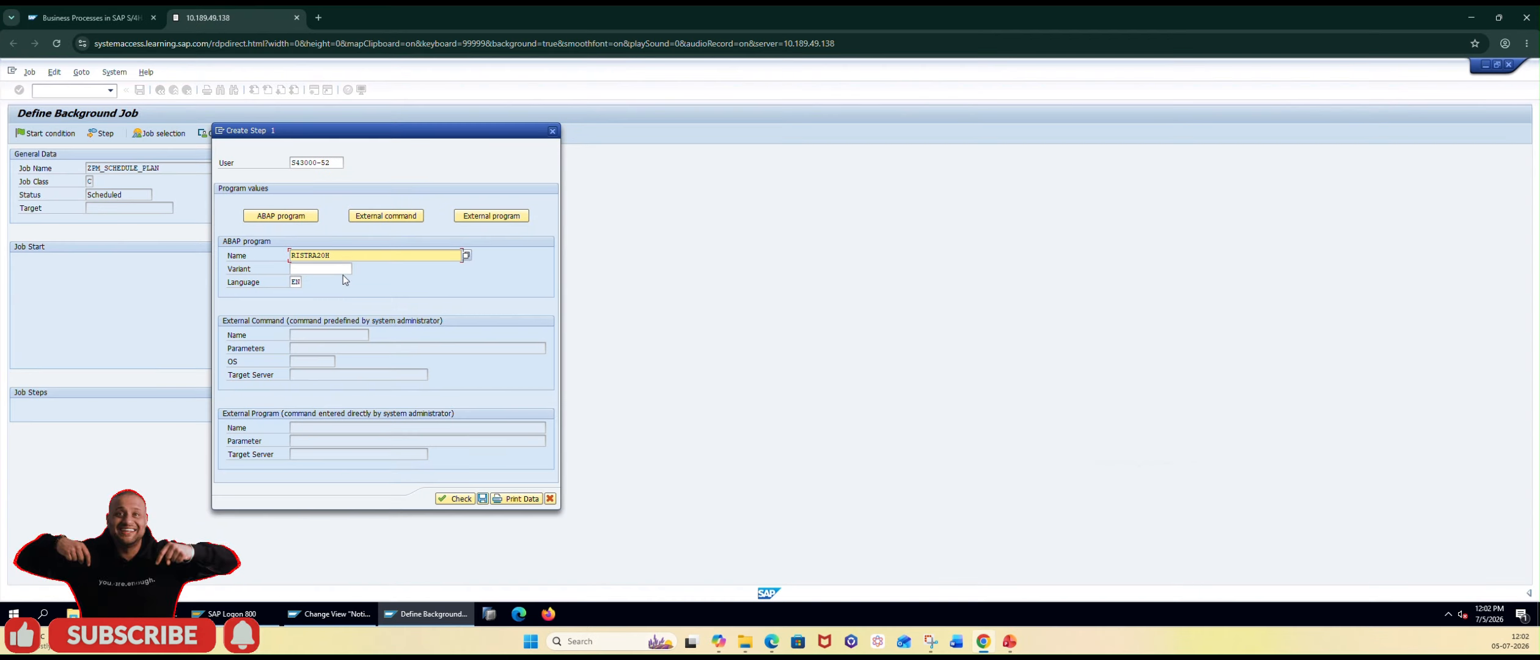
drag(340, 257, 271, 257)
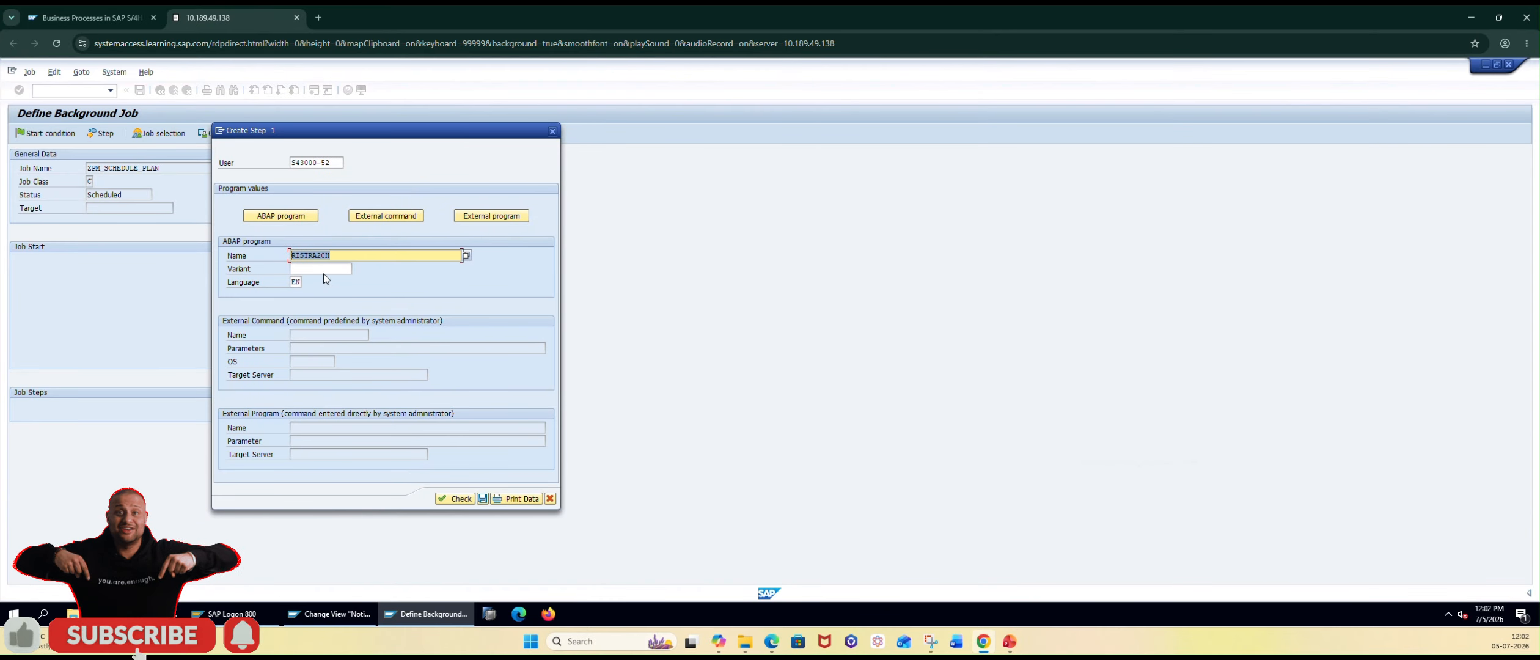
key(Tab)
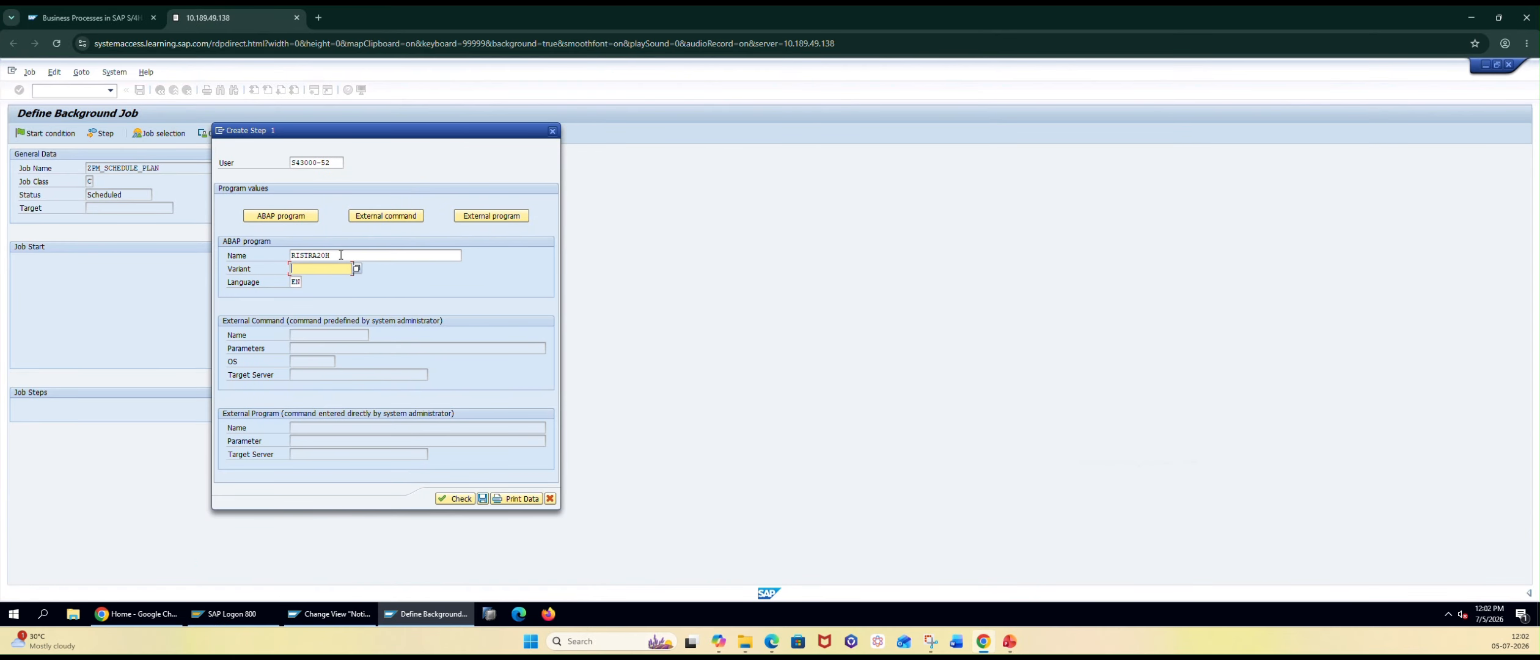
drag(340, 254, 290, 256)
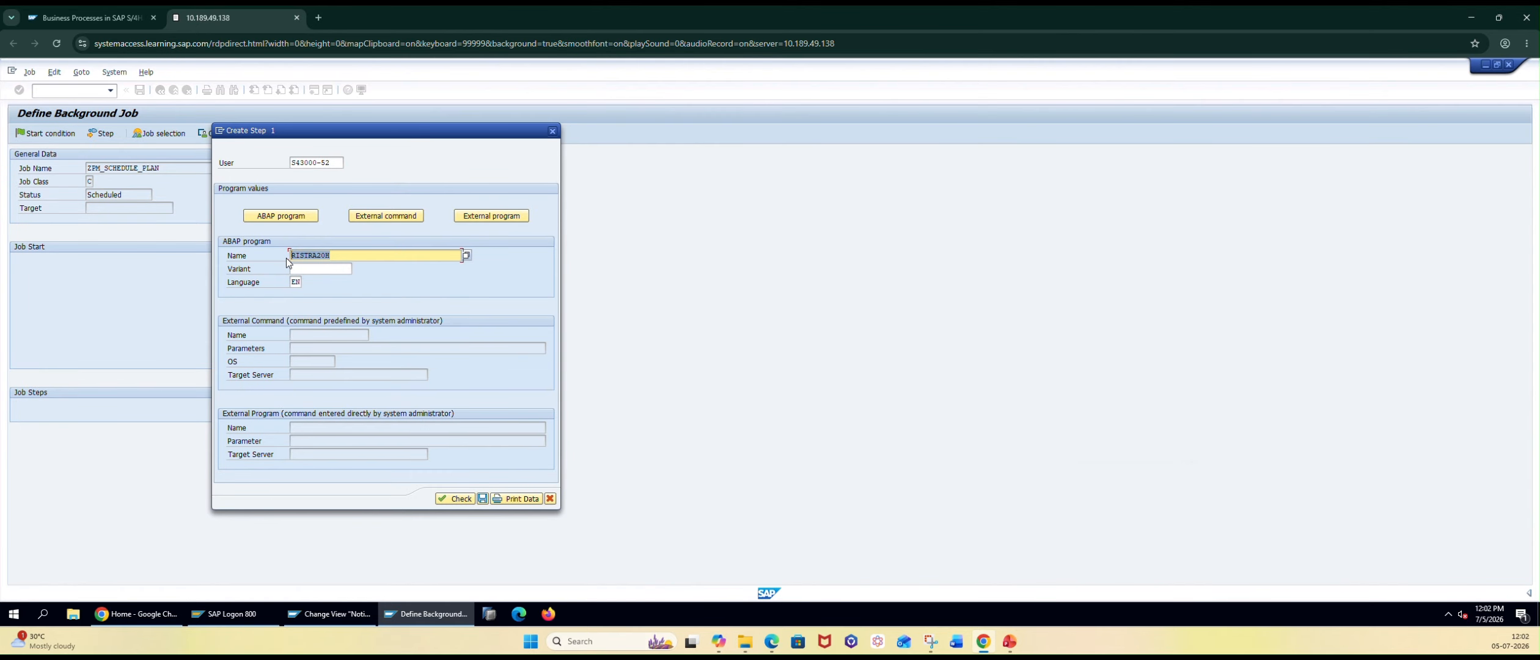
click(325, 270)
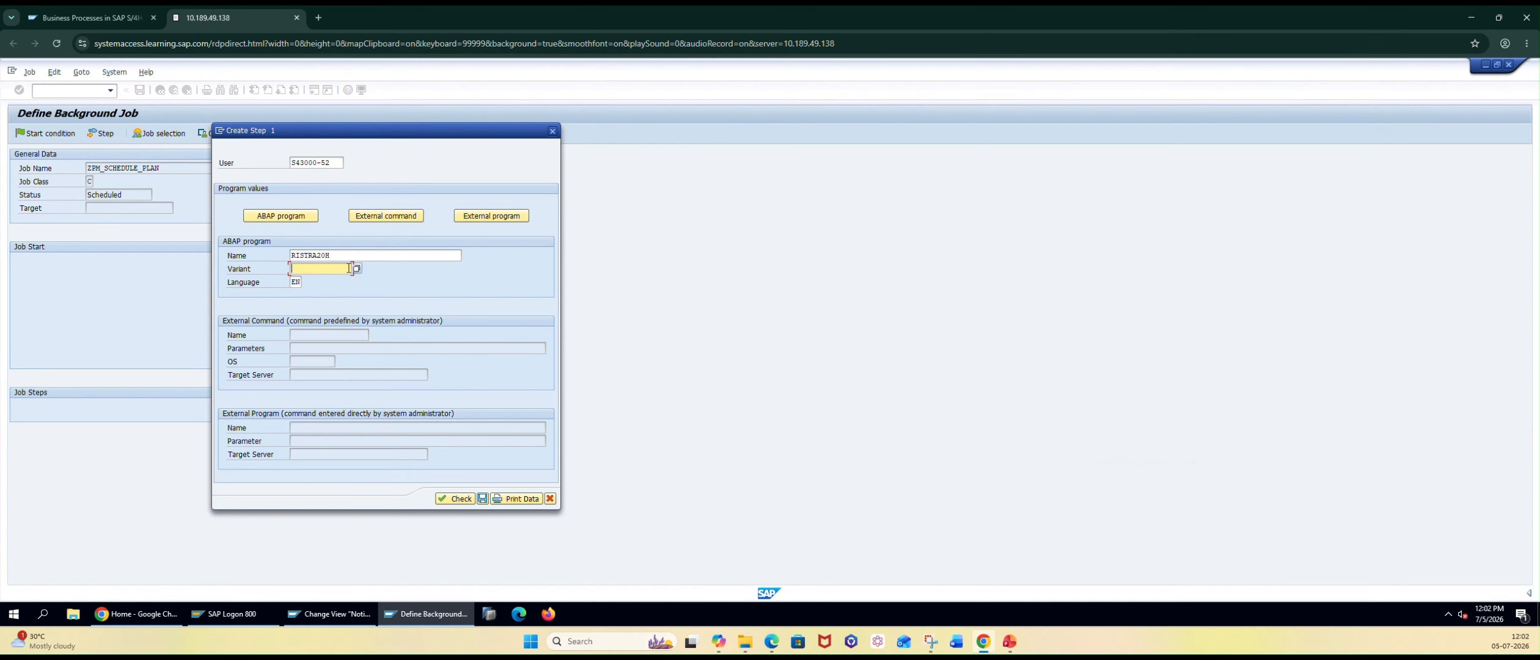
click(352, 267)
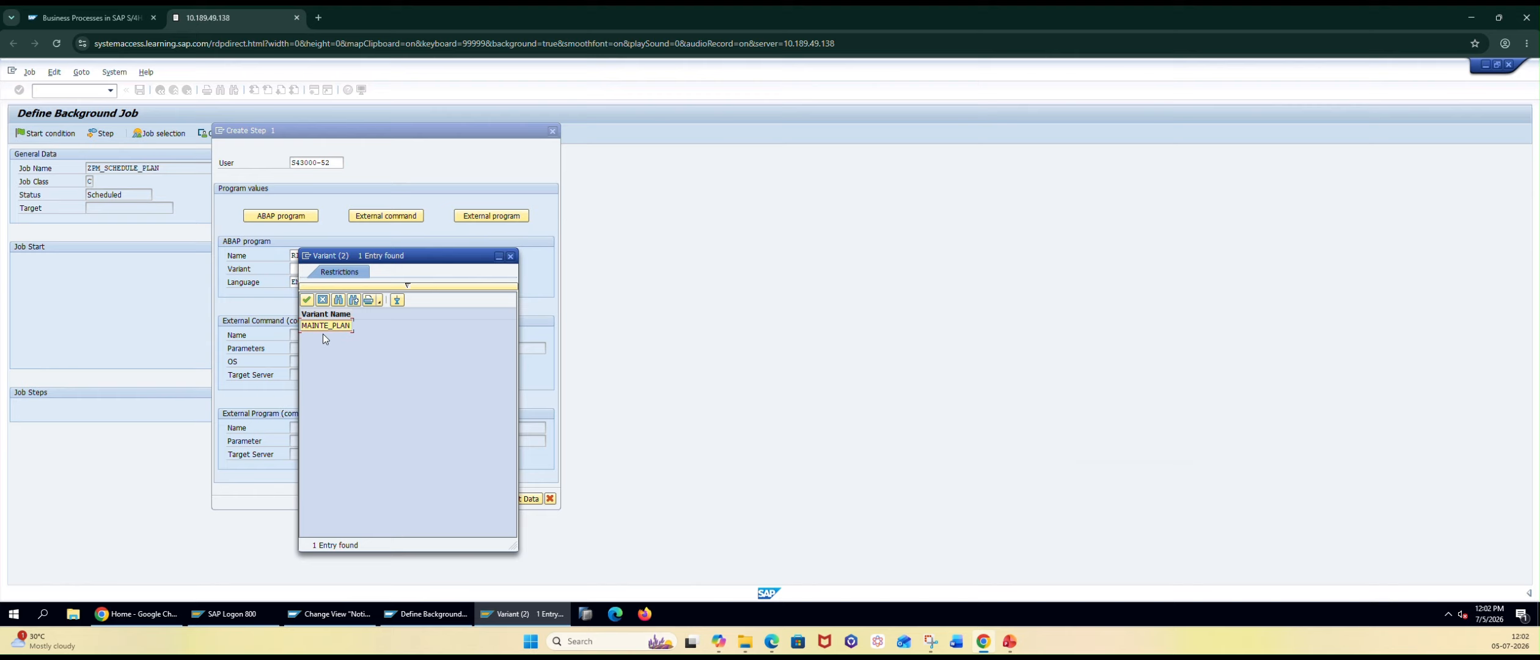
double_click(320, 328)
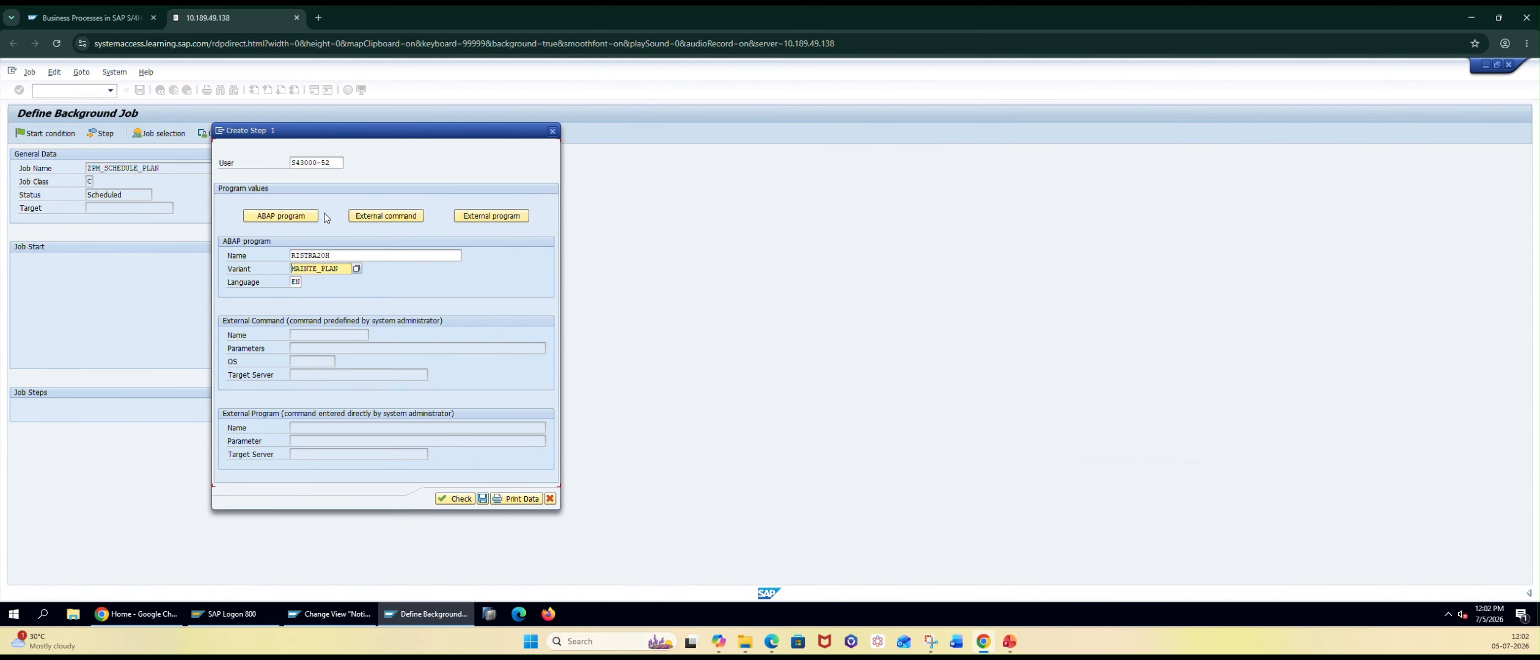
Review the user assigned to the job step, check the step's entries and save it
click(333, 162)
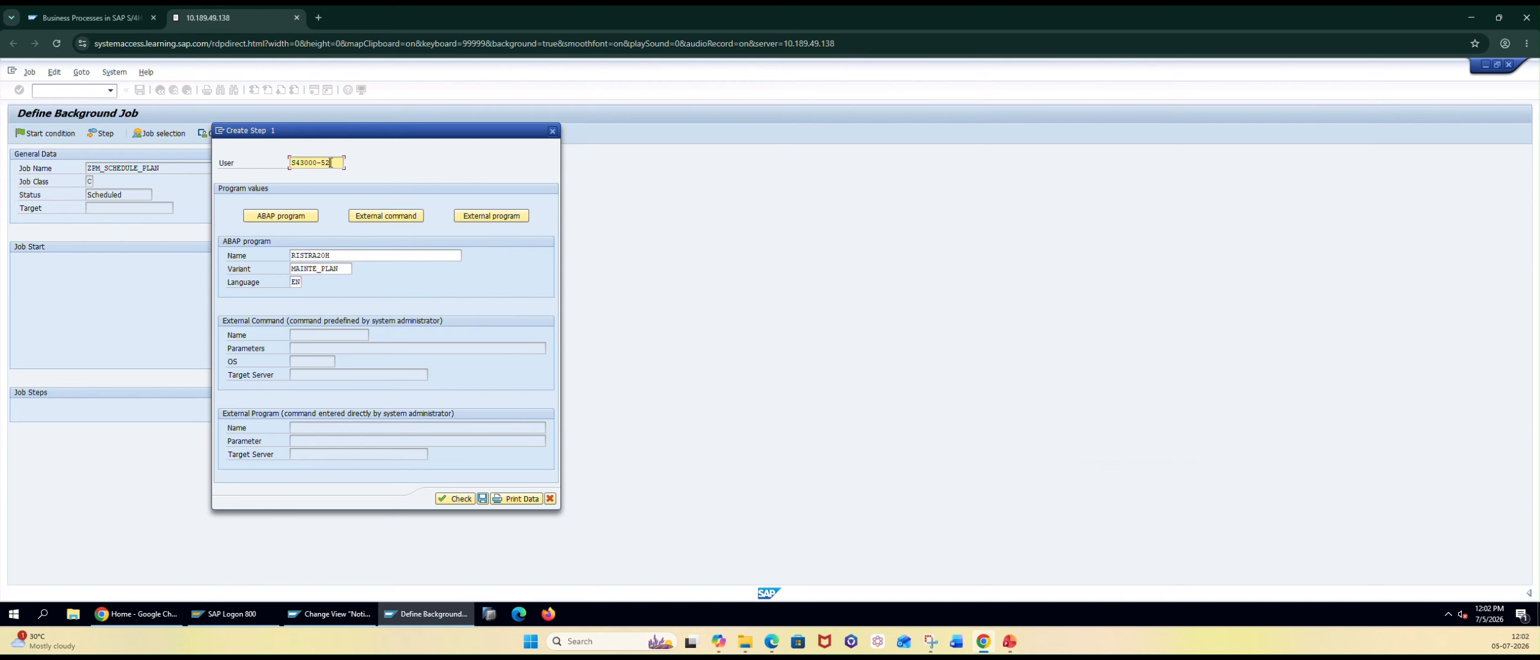
drag(332, 162, 292, 169)
click(330, 163)
drag(329, 163, 291, 169)
click(457, 500)
click(486, 502)
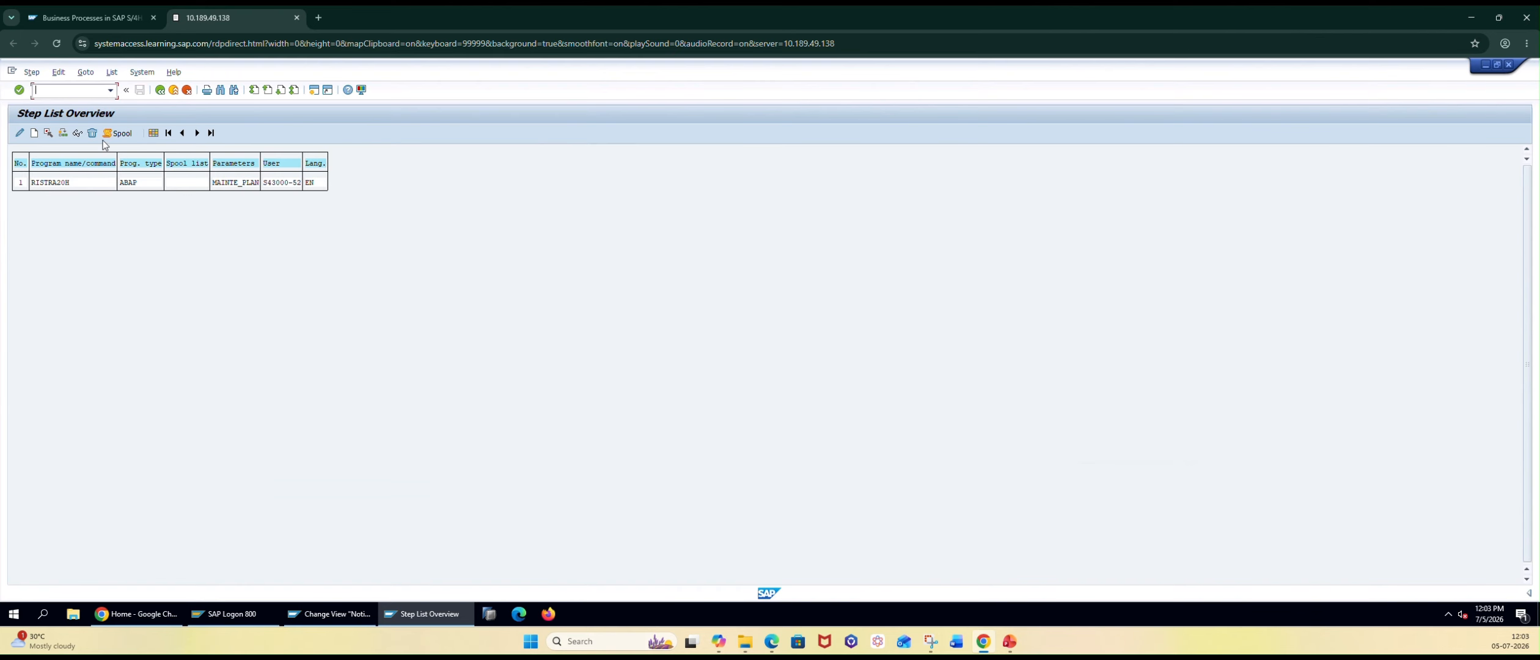
Display the saved step's details and its variant's selection values, and return to the background job definition
double_click(240, 182)
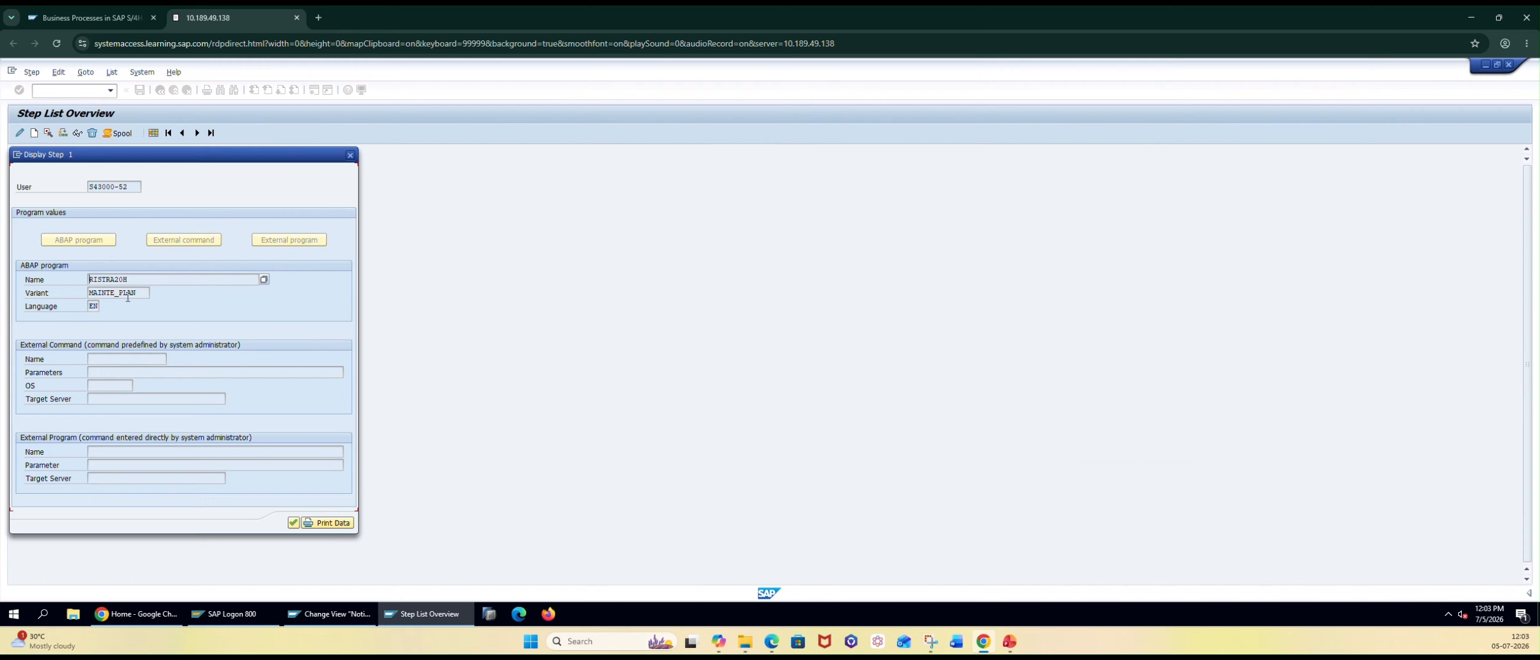
click(349, 154)
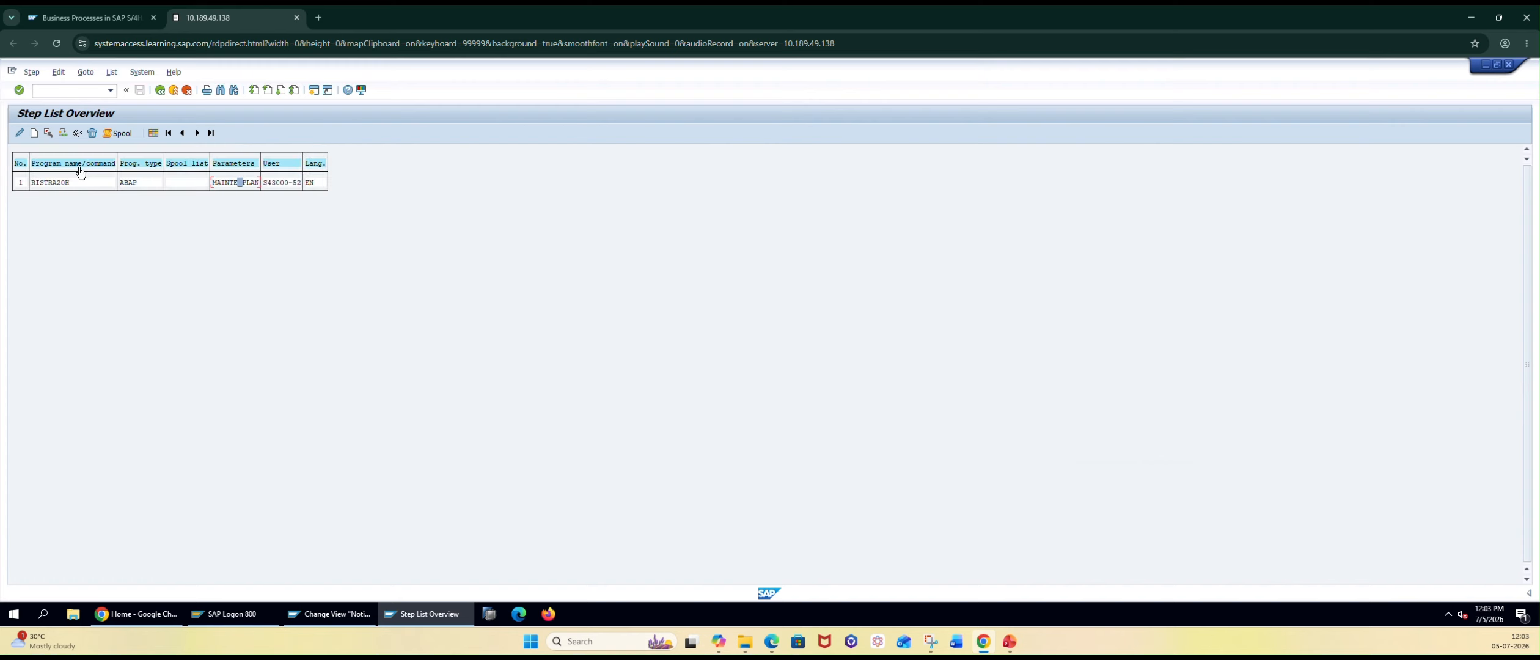
click(85, 72)
click(99, 142)
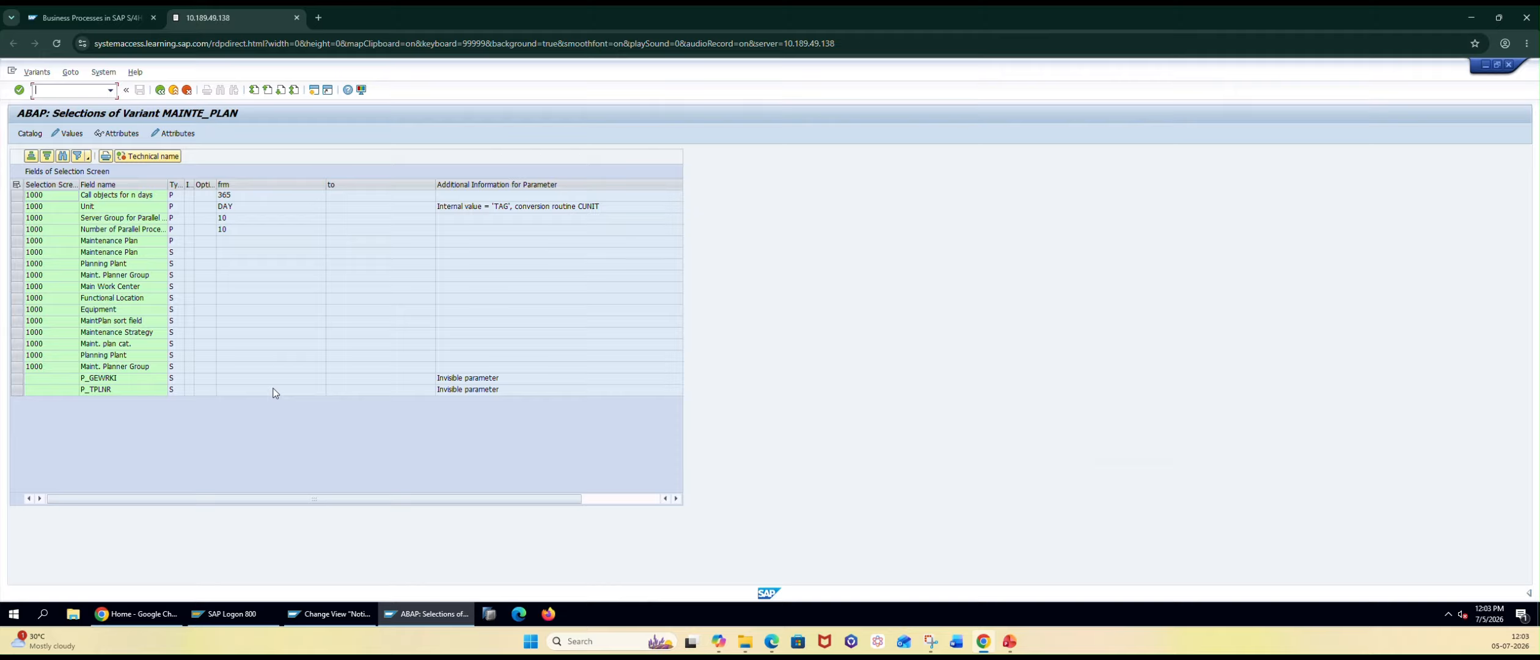
click(160, 89)
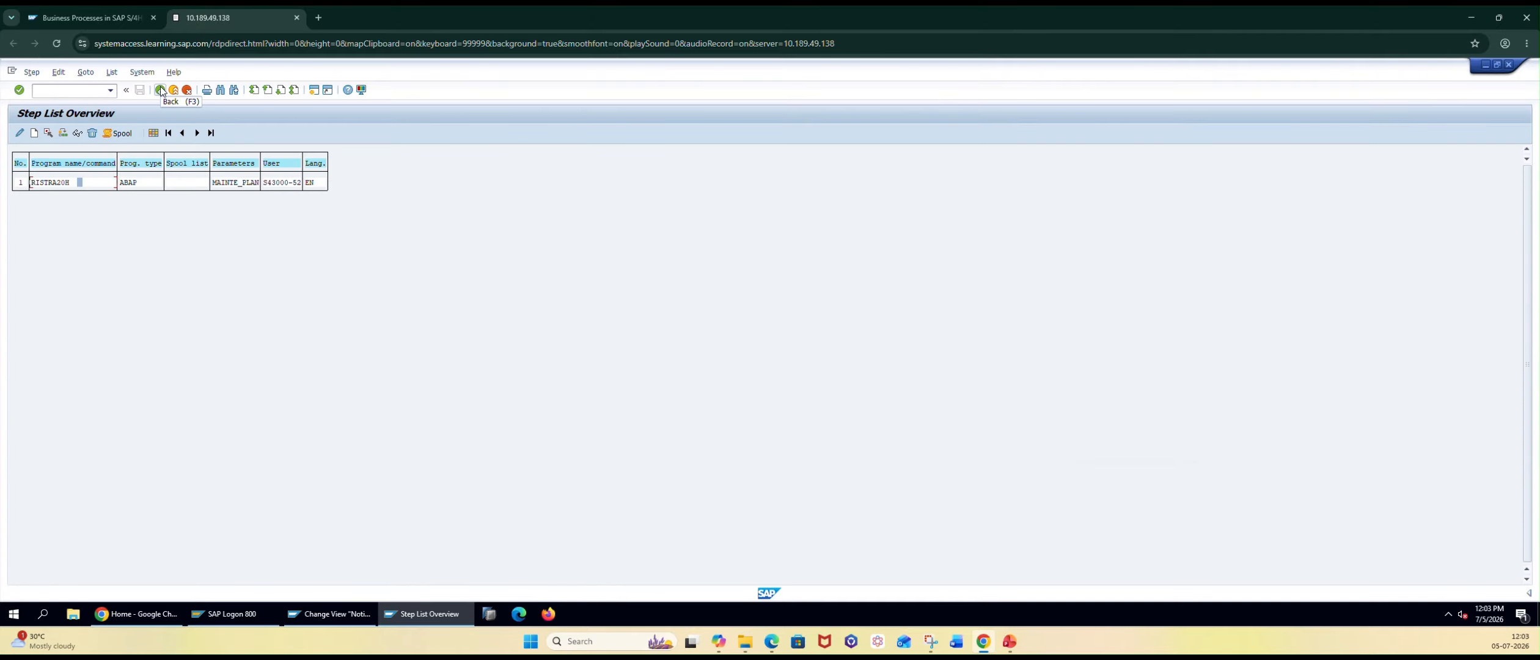
click(160, 90)
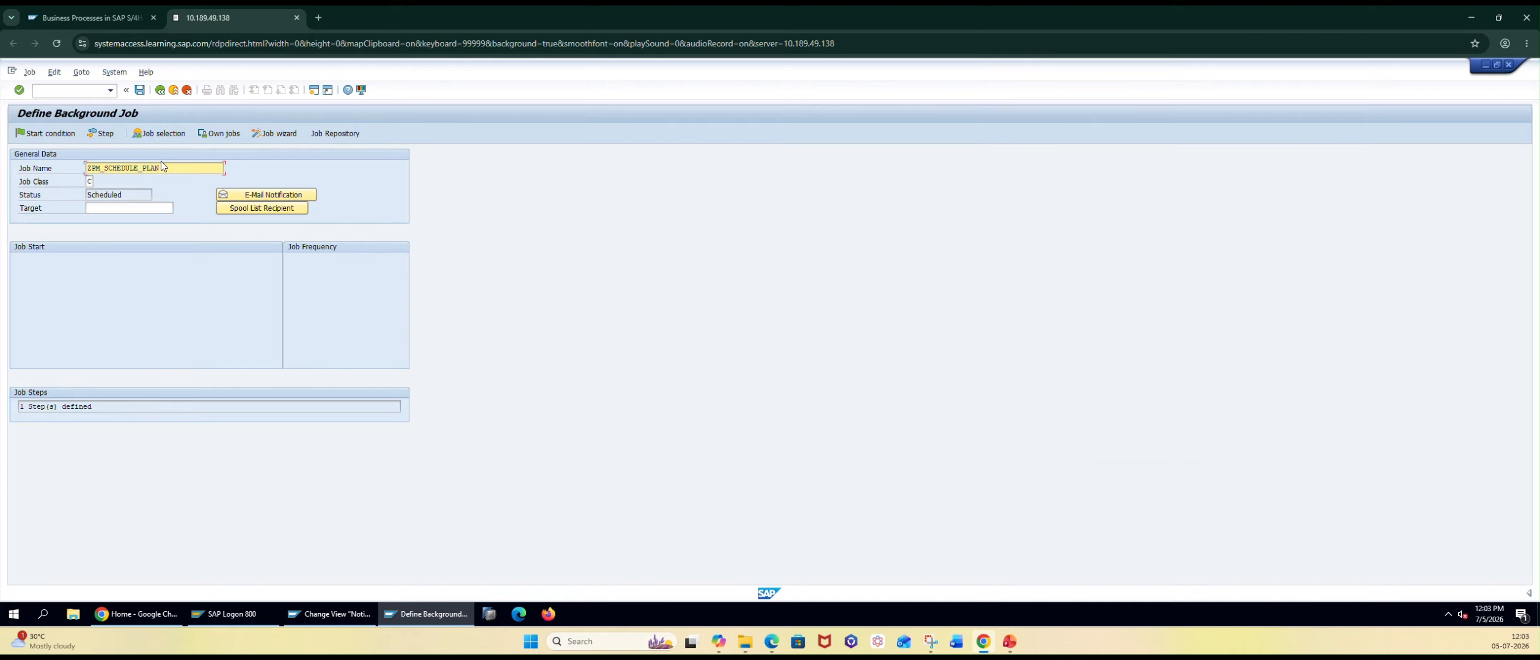
Define a date/time start condition for the job with the scheduled start date 05.07.2026
click(56, 137)
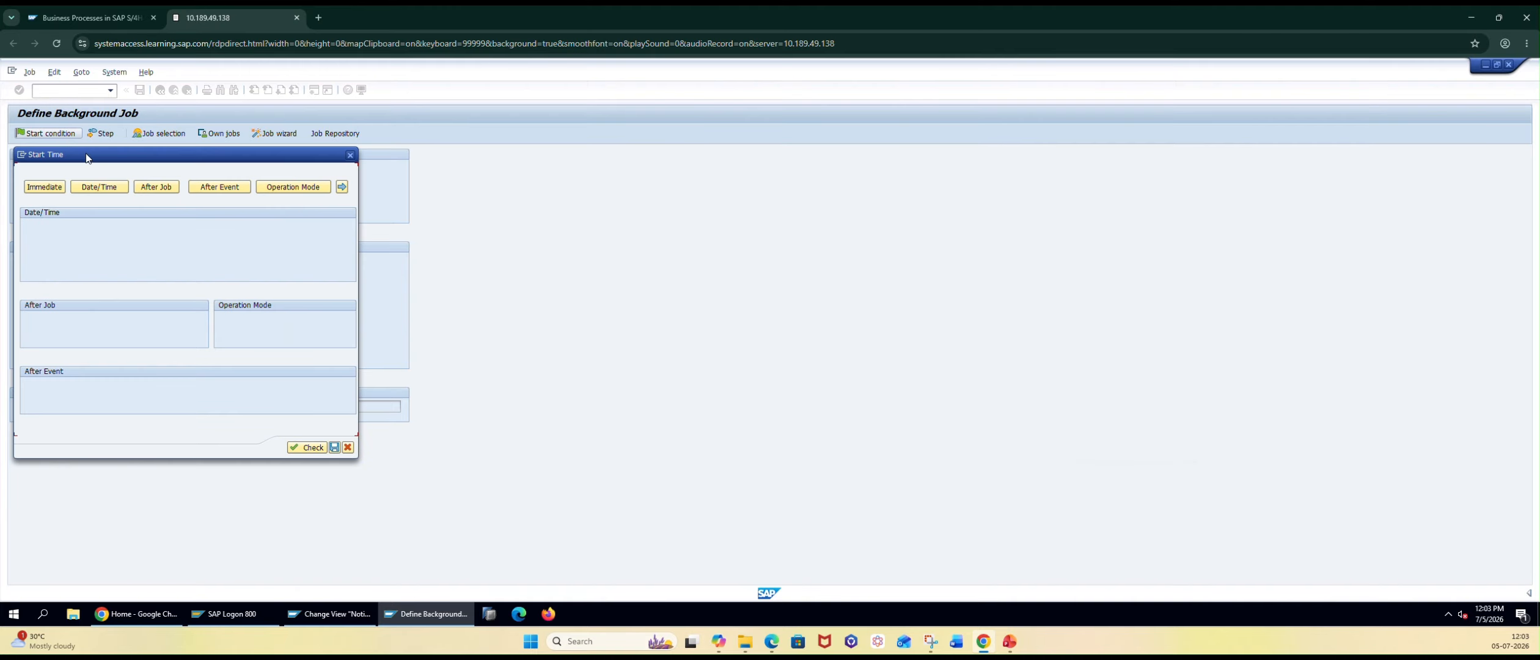
drag(115, 157, 360, 168)
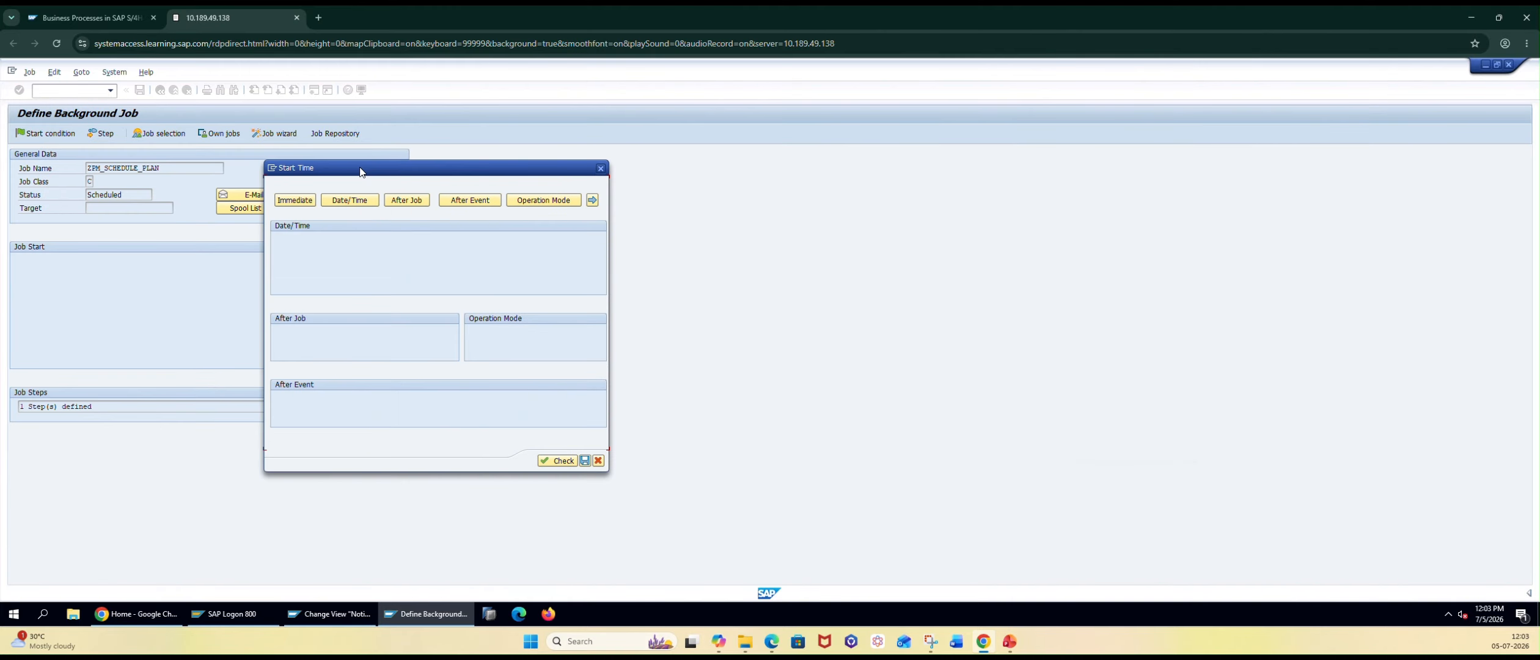
click(360, 206)
click(451, 240)
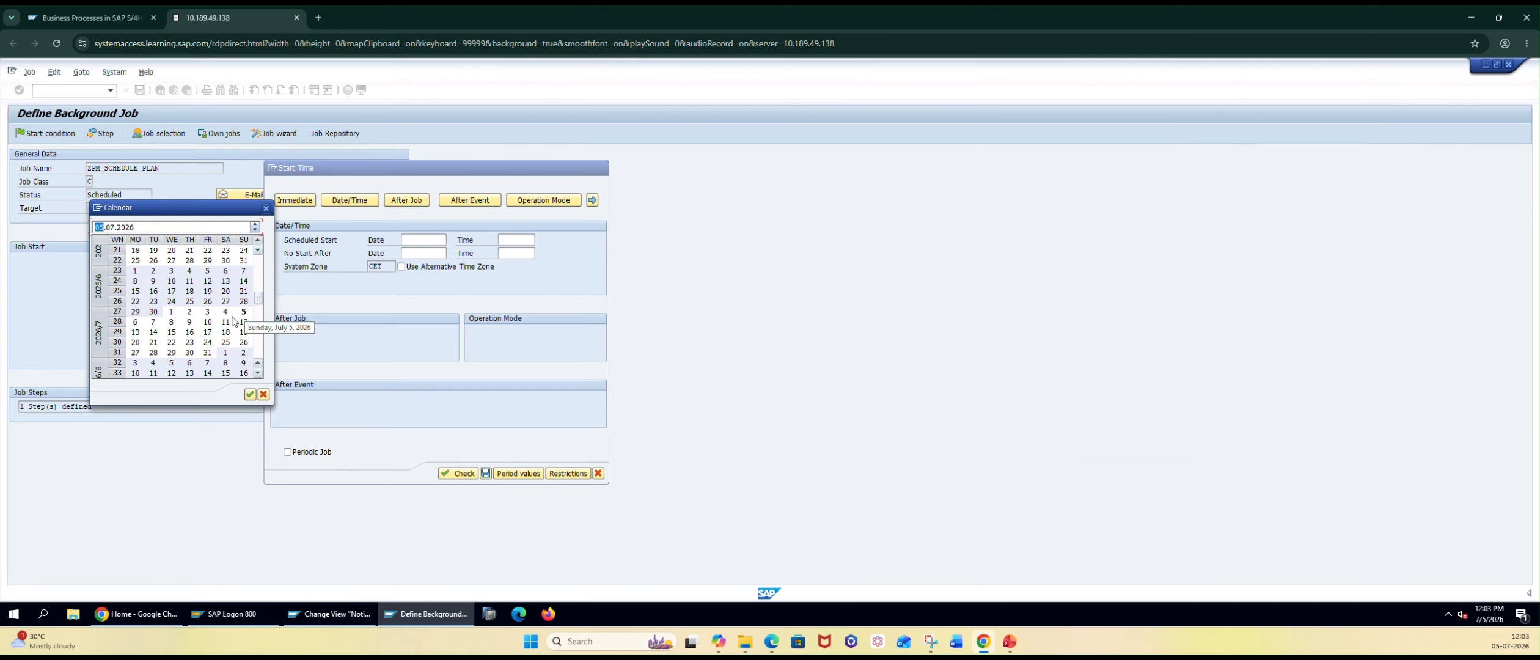
double_click(243, 312)
Set the scheduled start time of the job to 21:00:00
click(523, 239)
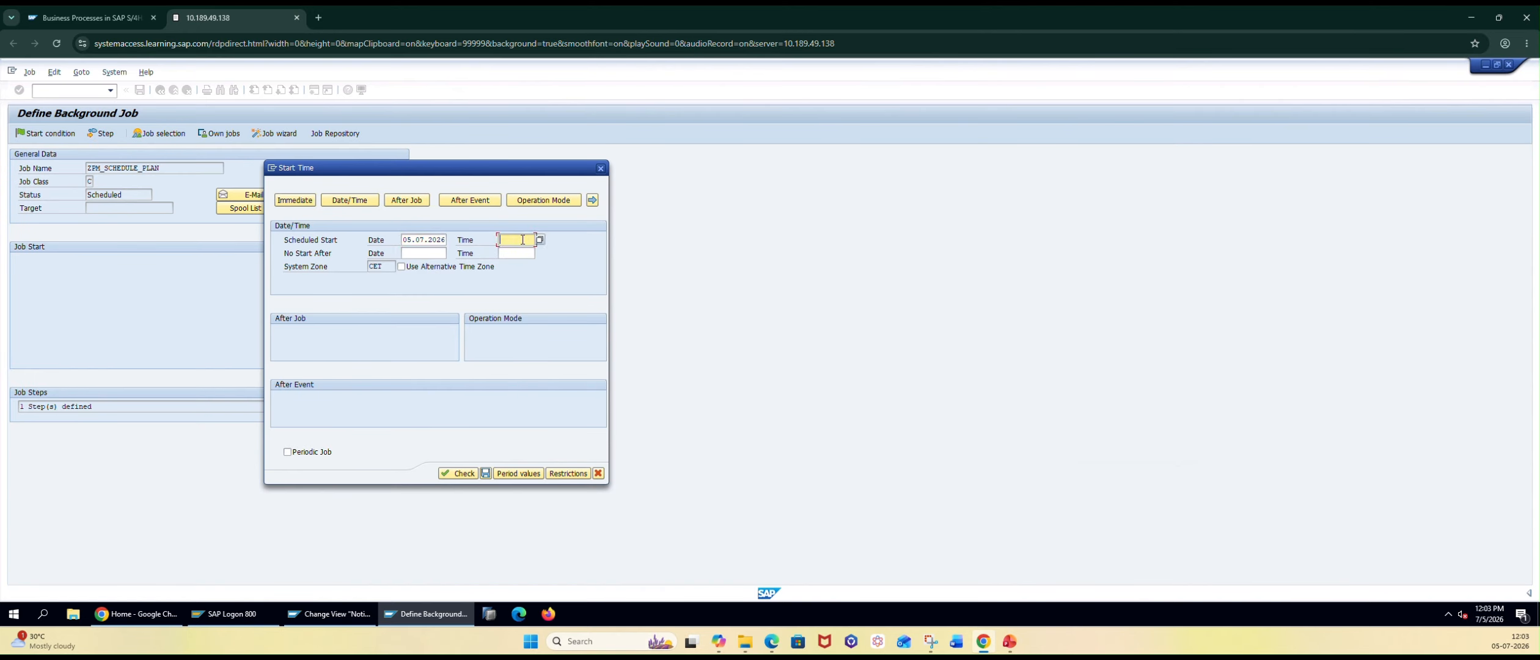
click(541, 240)
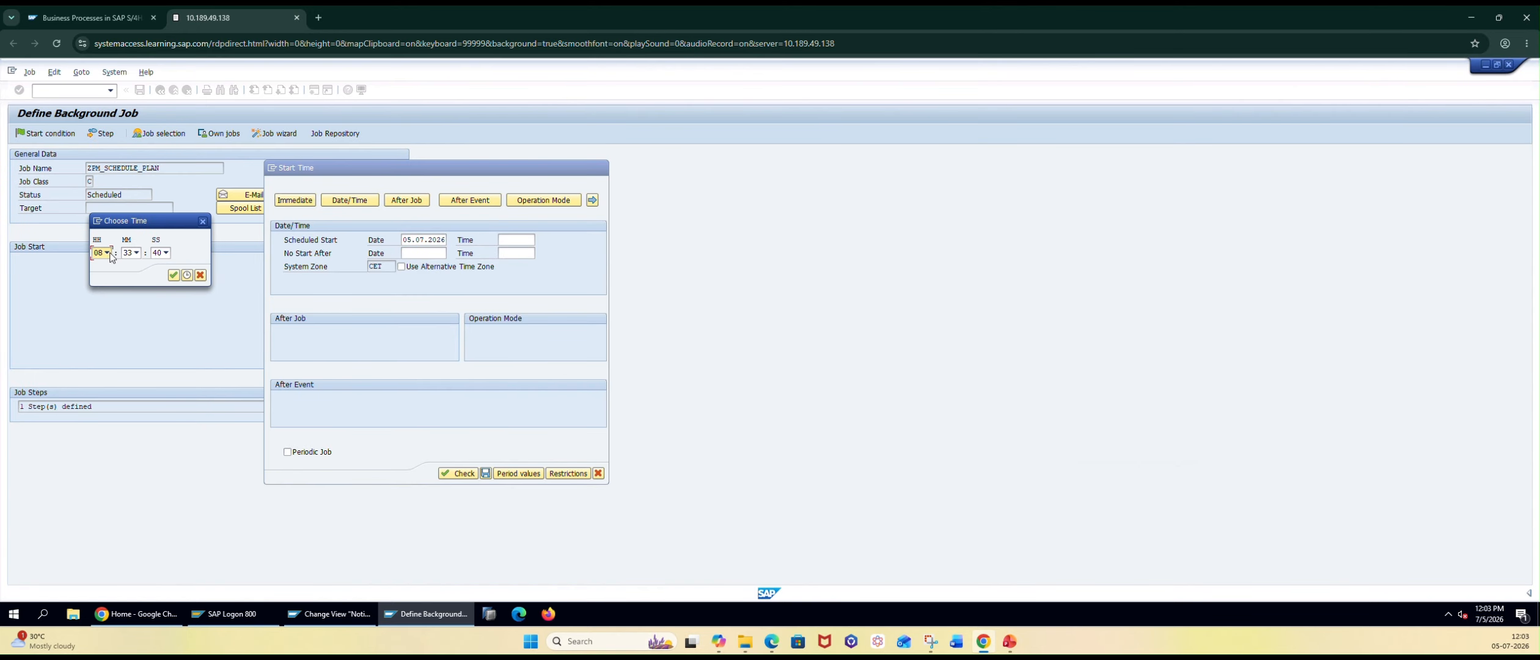
click(107, 253)
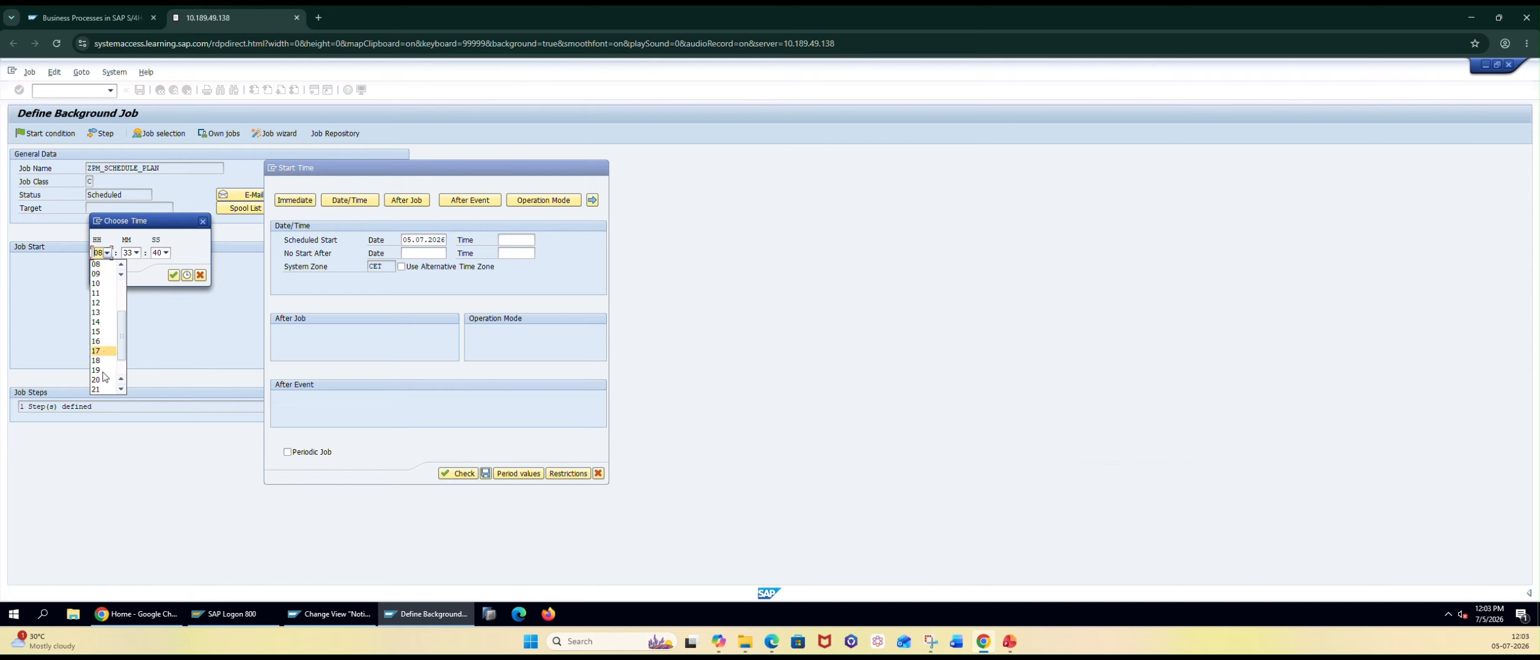
click(100, 390)
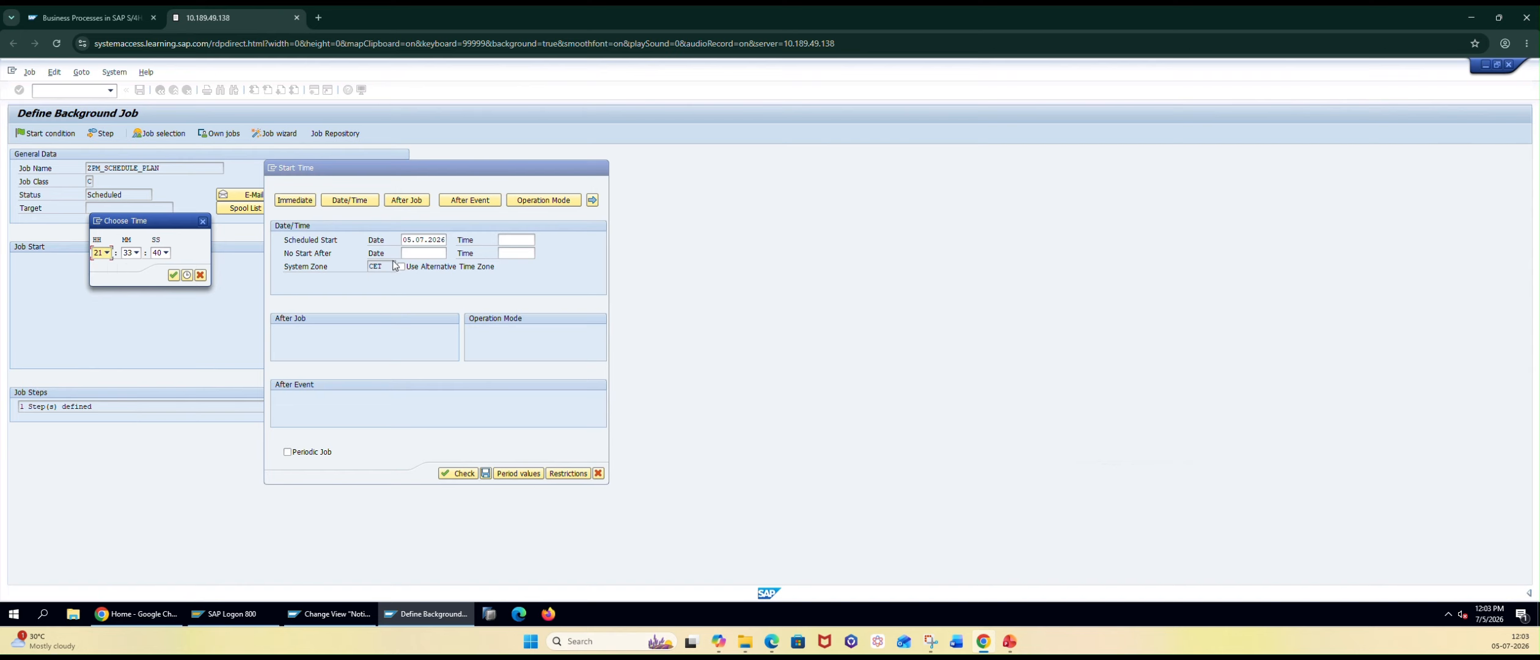
click(136, 252)
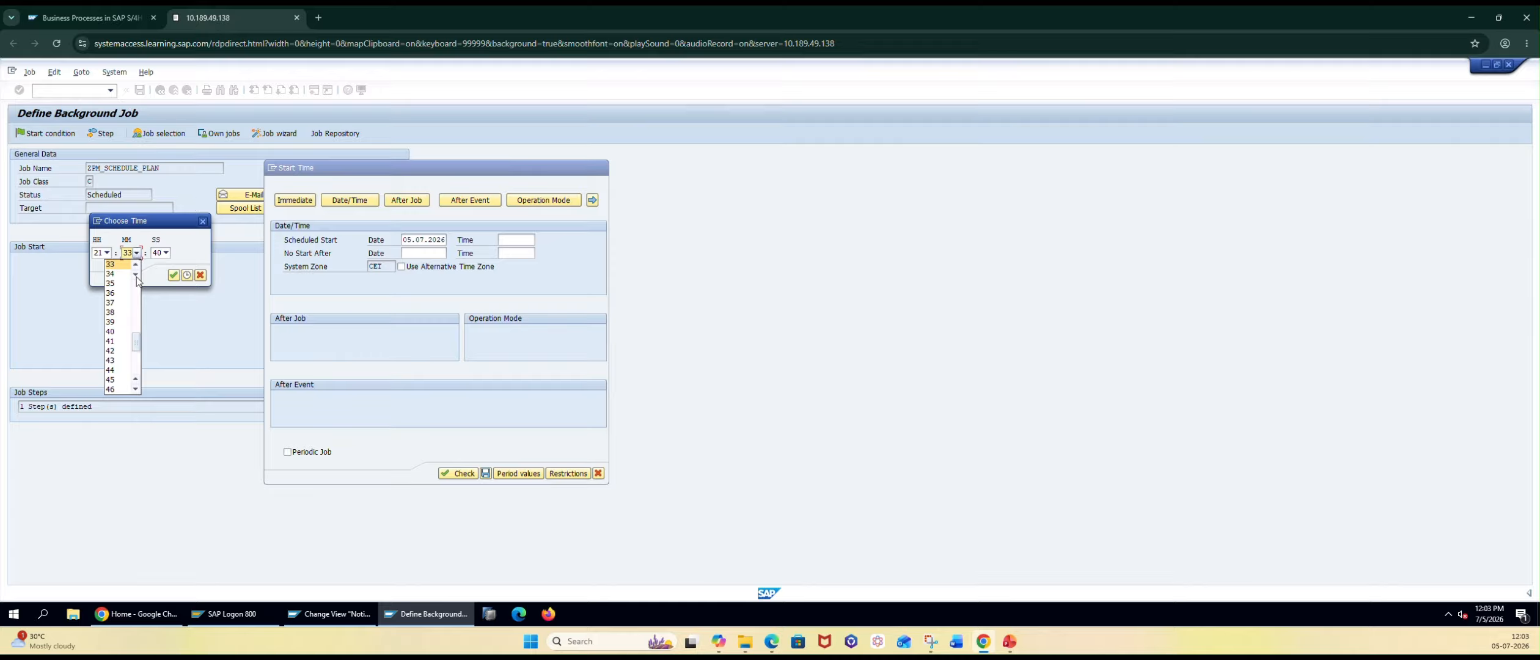
drag(136, 352, 136, 267)
click(113, 265)
click(168, 254)
drag(165, 351, 166, 267)
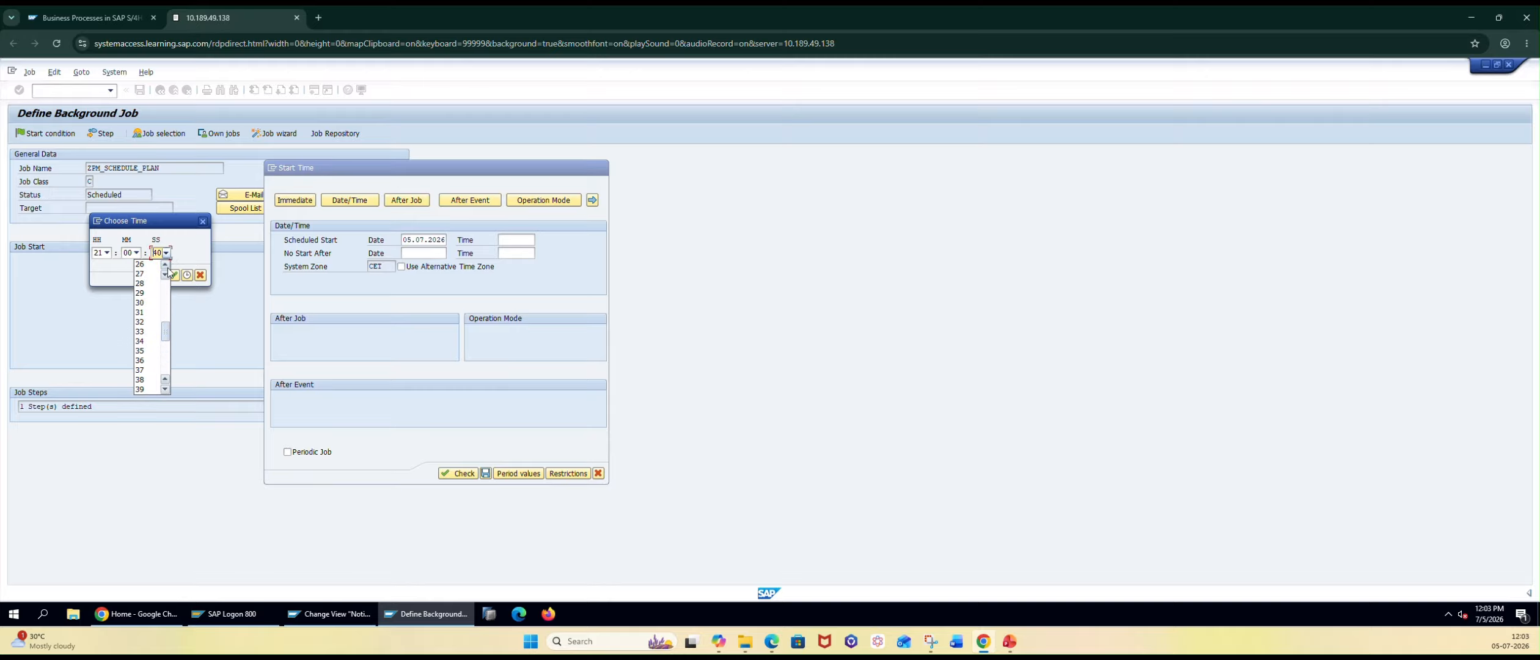
click(144, 265)
click(174, 275)
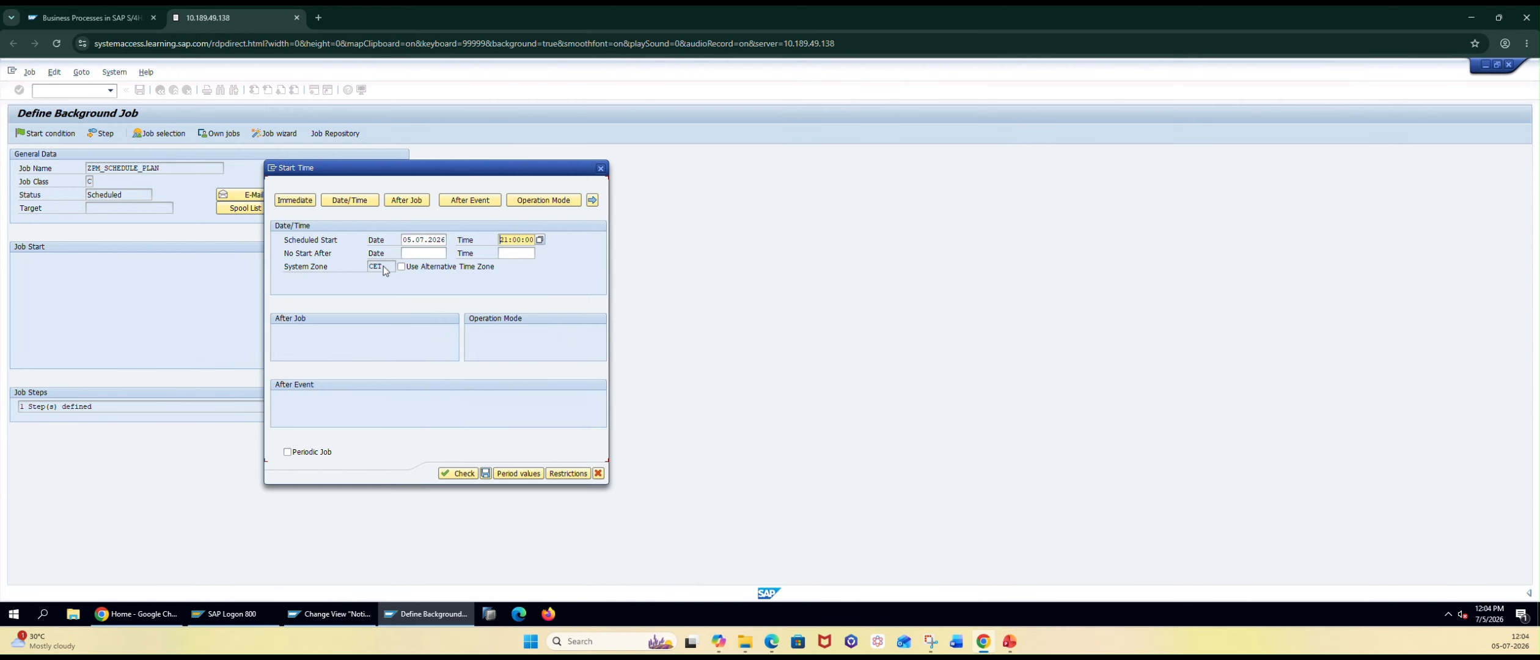
Look through the after-job, after-event and operation-mode start options, and return to the date/time start condition
drag(383, 269, 360, 272)
click(409, 204)
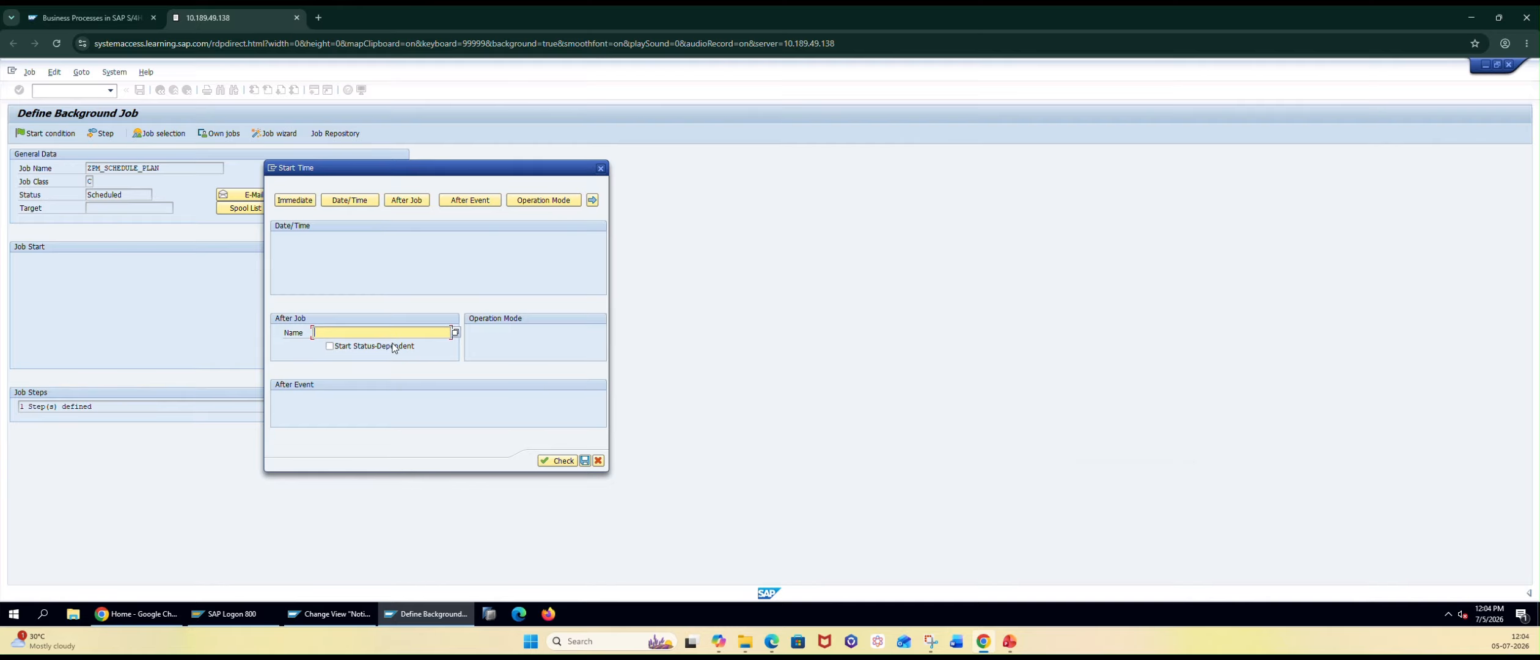
click(473, 204)
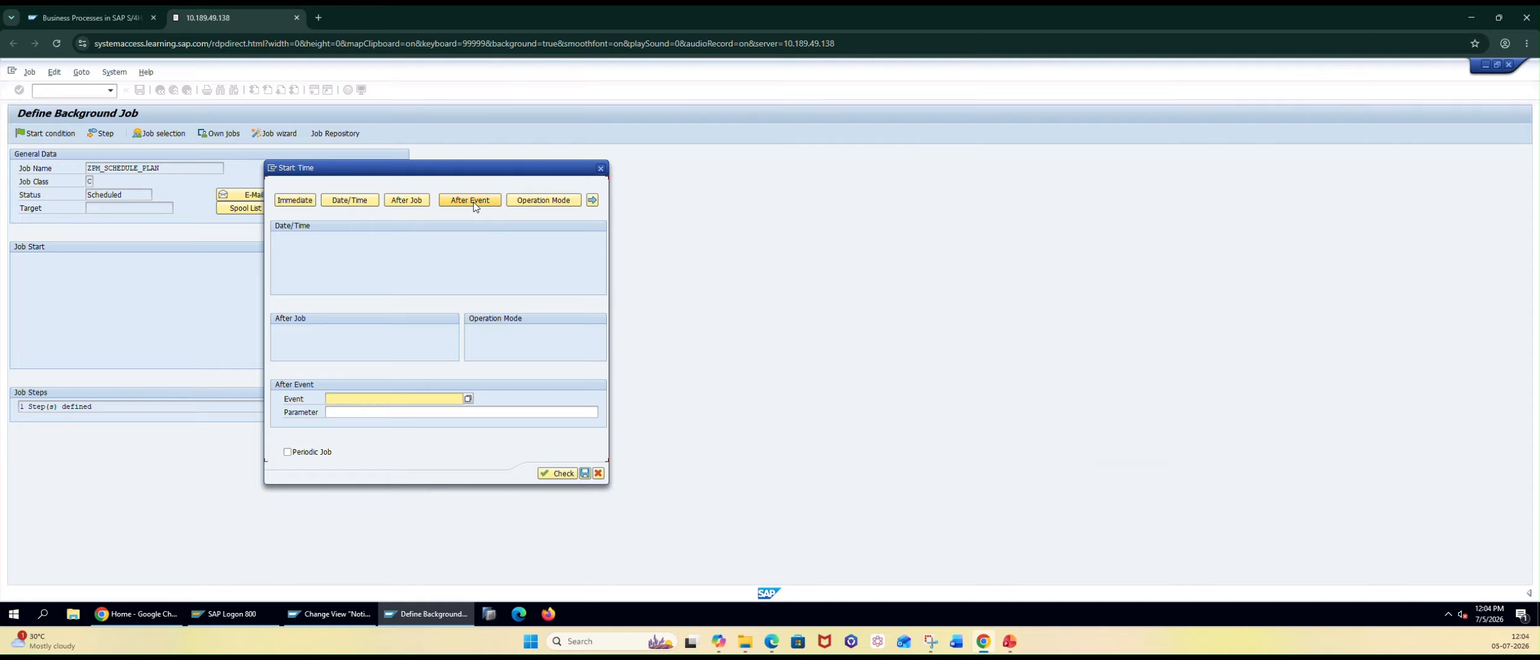
click(542, 201)
click(589, 334)
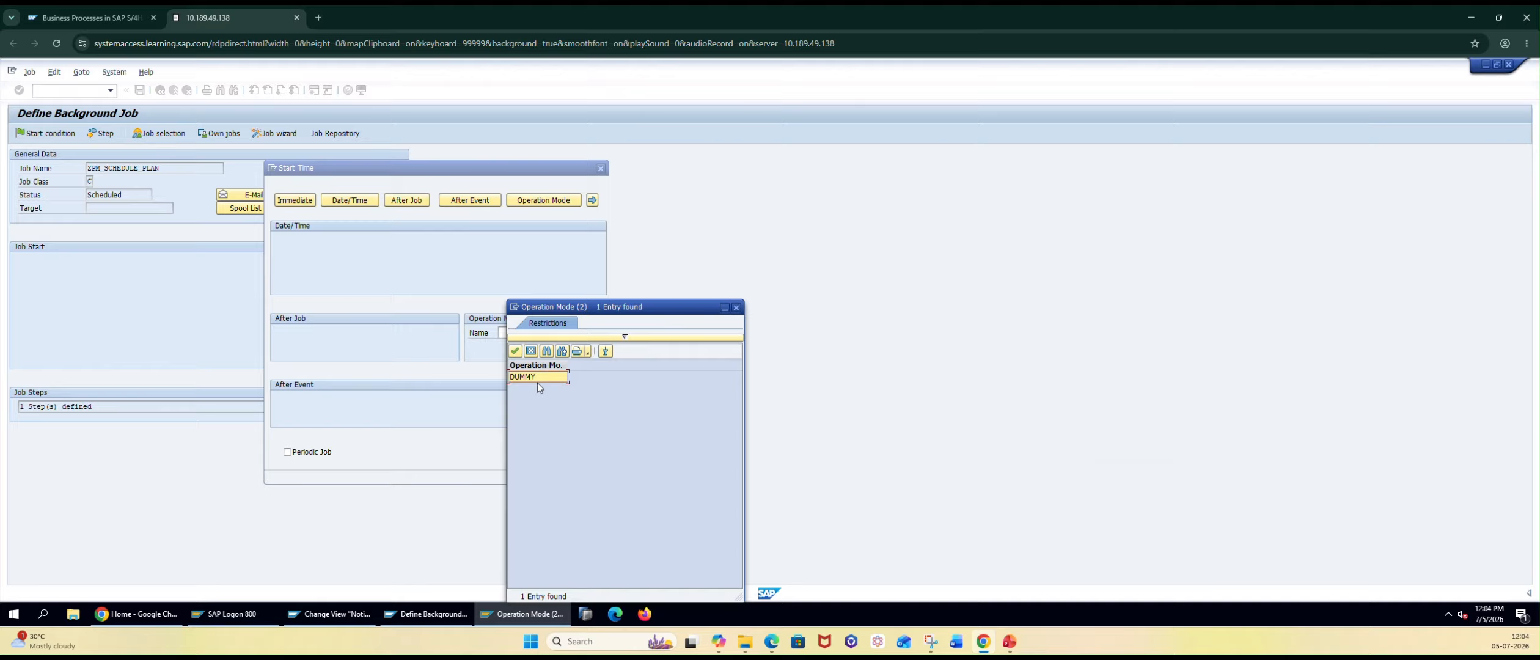
click(736, 307)
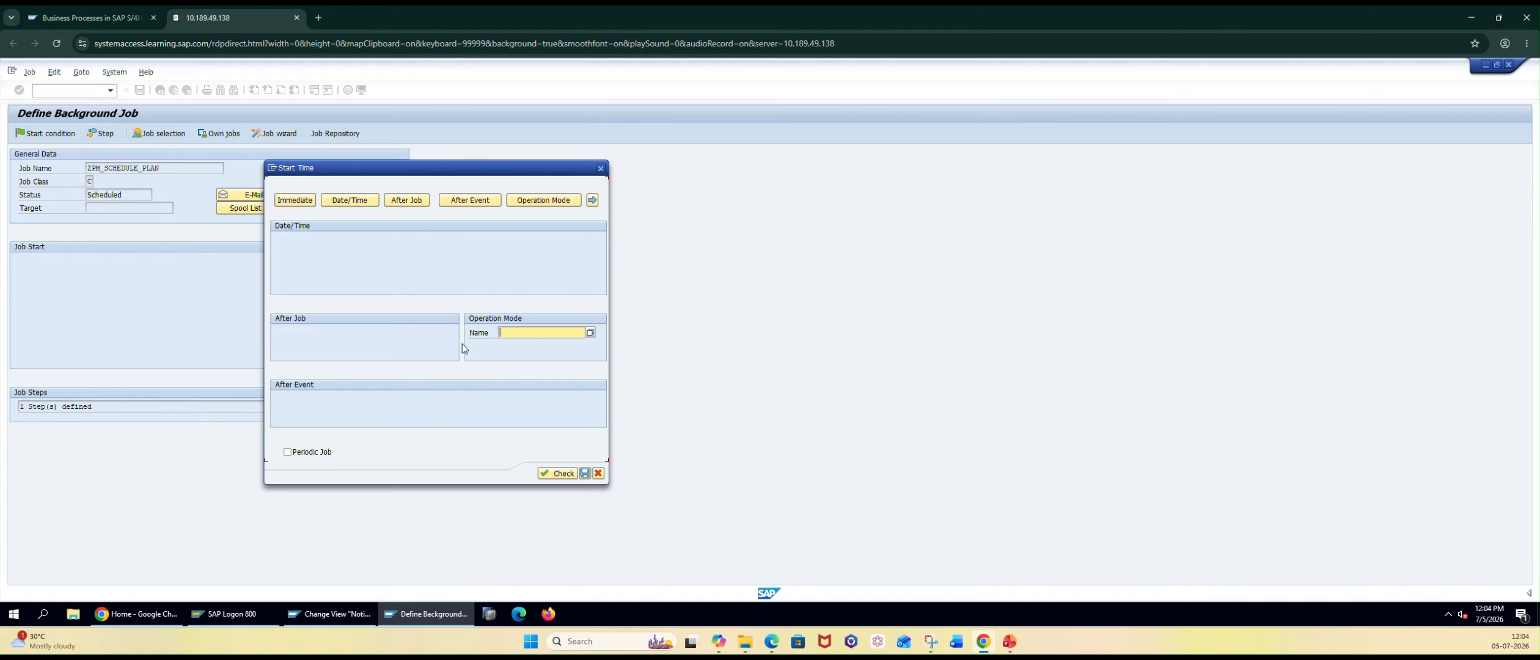
click(363, 203)
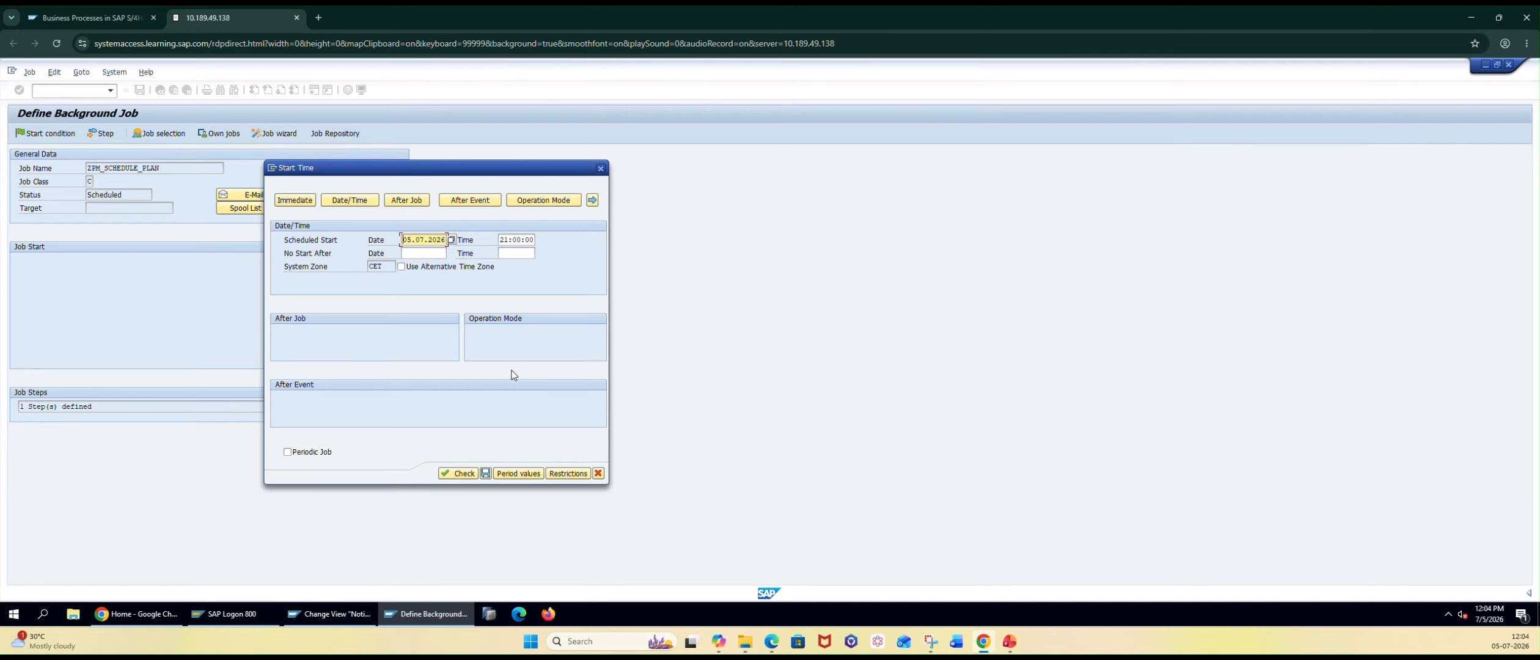
Make the job periodic with a daily period and save the start condition
click(517, 475)
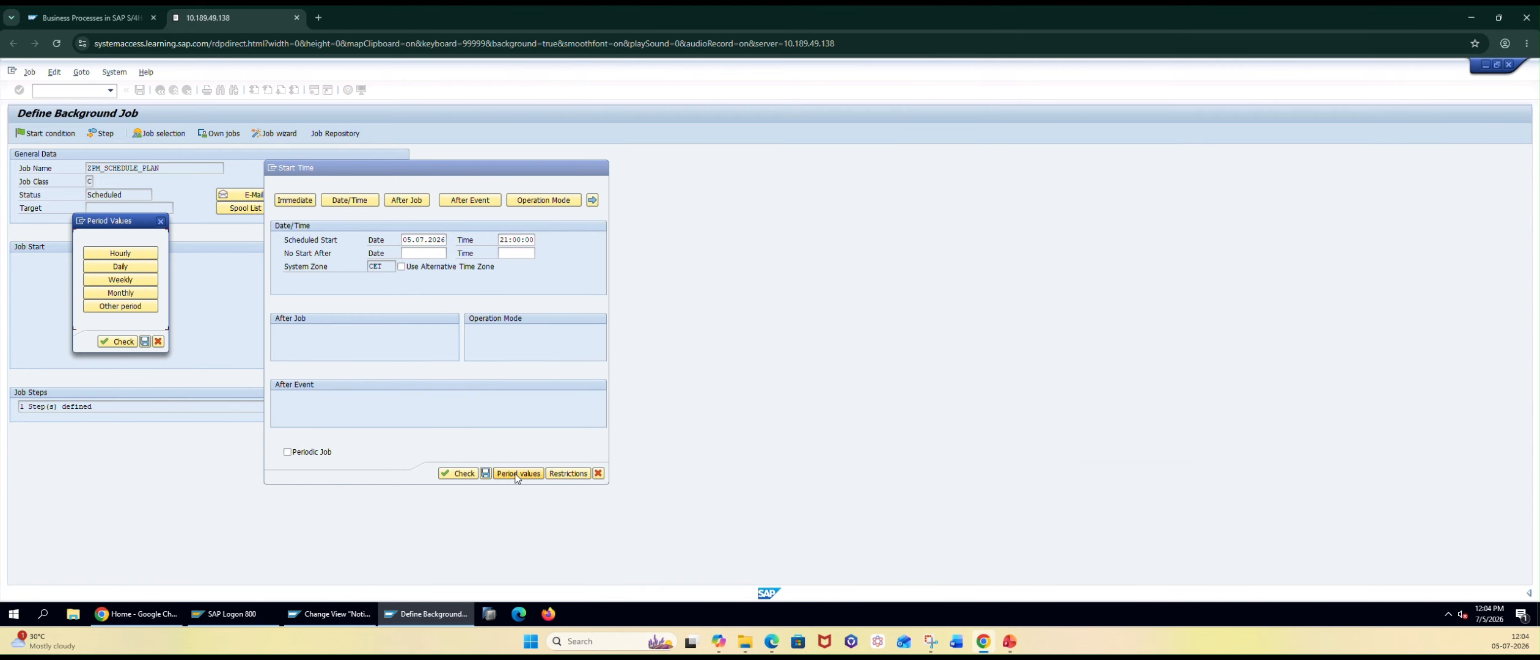
drag(118, 221, 108, 243)
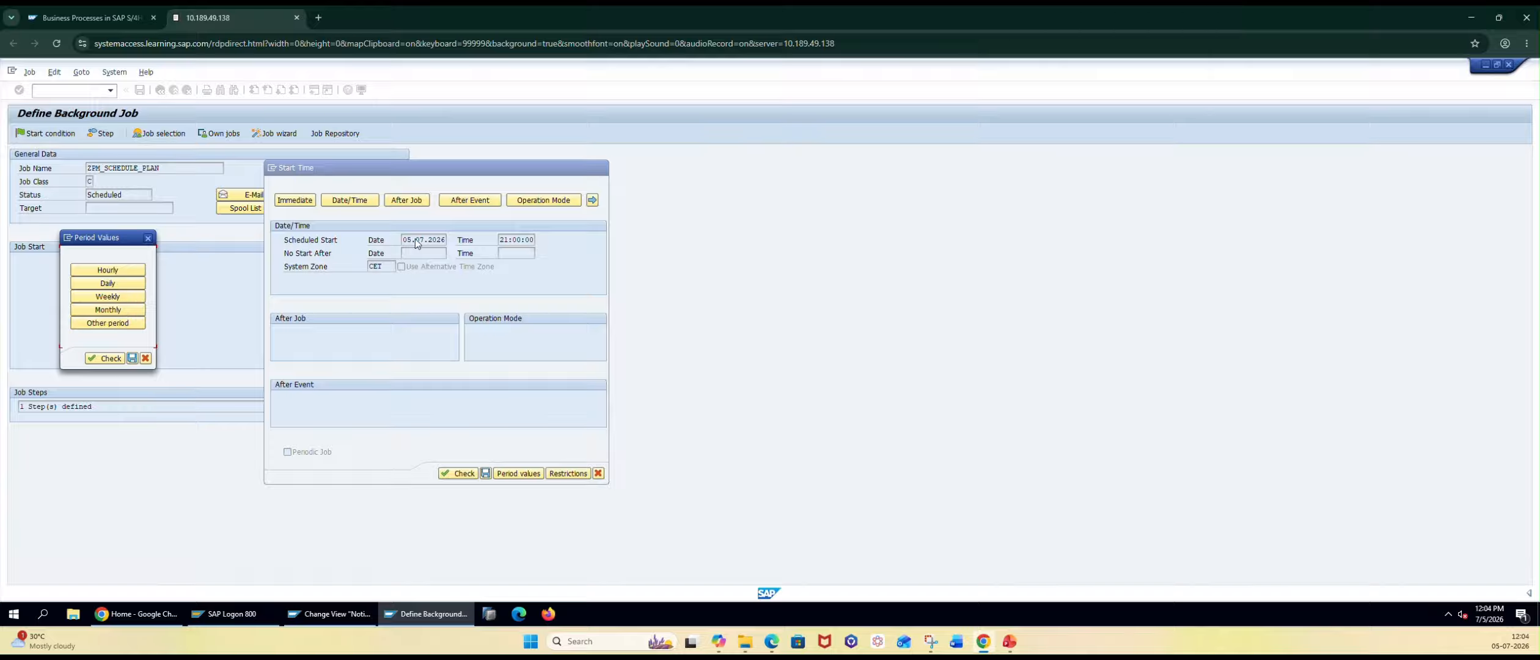
click(140, 284)
click(129, 287)
click(133, 358)
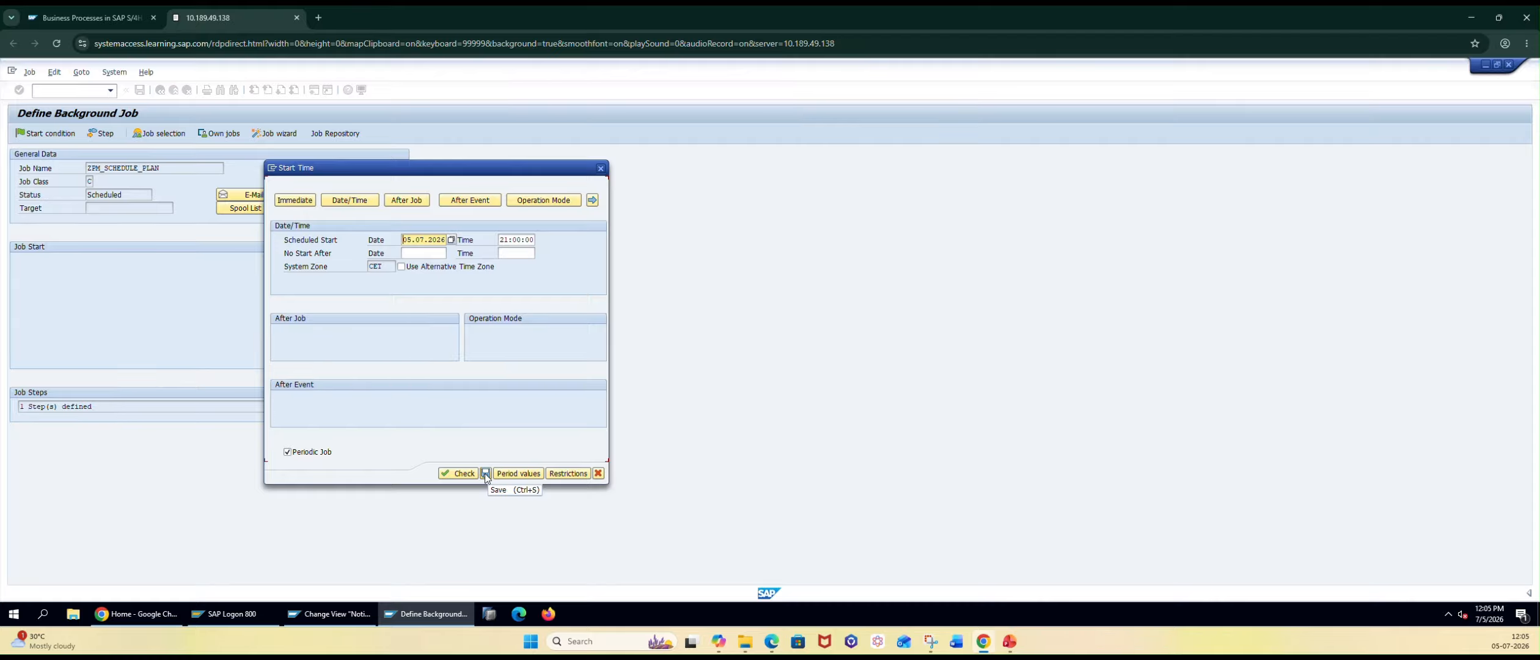
click(486, 475)
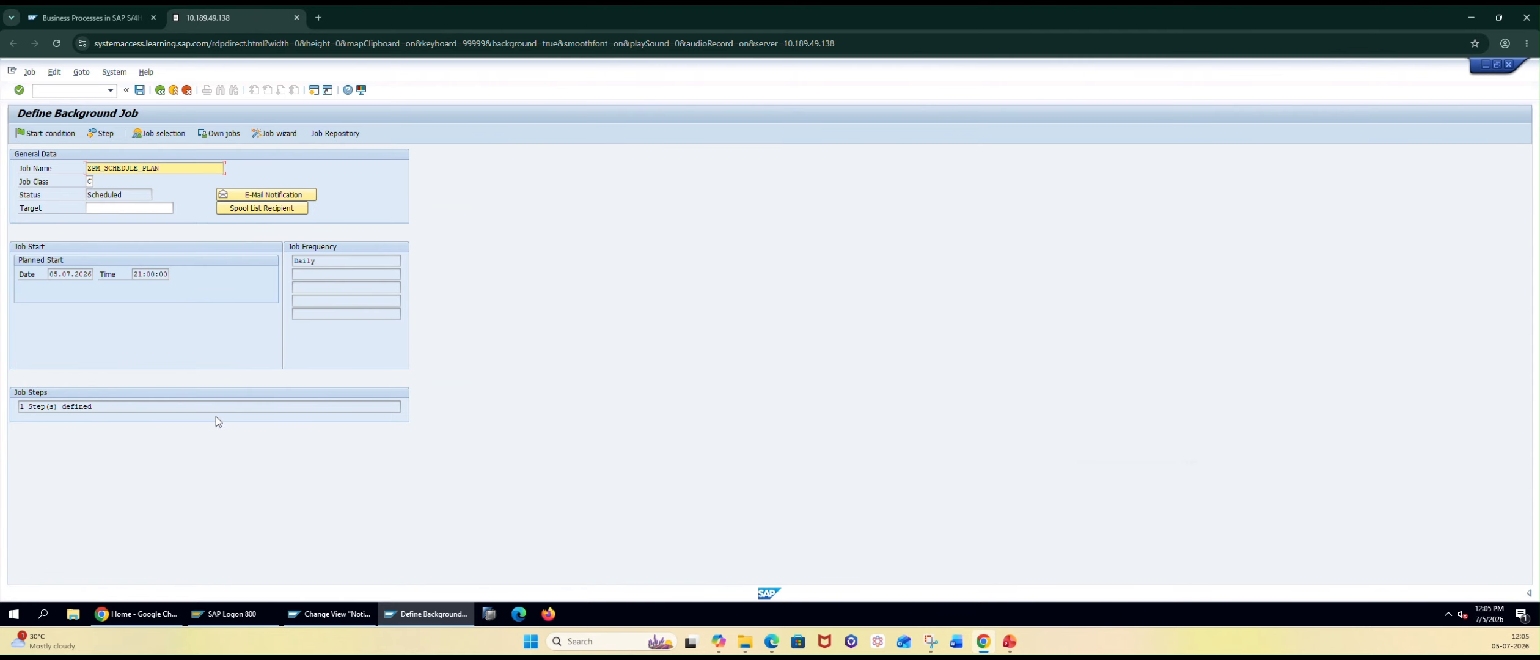
Review the job's status, frequency and planned start date and time in the background job definition
drag(134, 197, 85, 195)
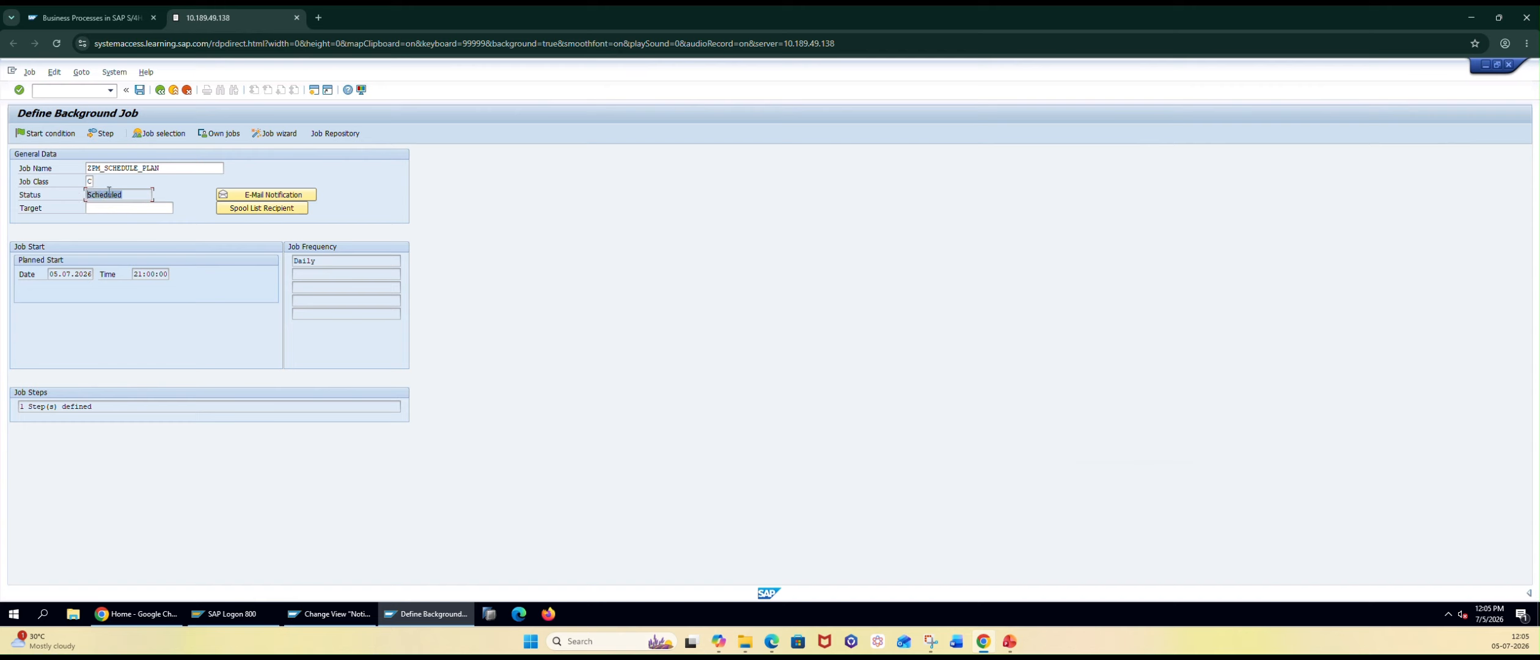
drag(319, 262, 294, 261)
drag(49, 274, 194, 274)
click(139, 274)
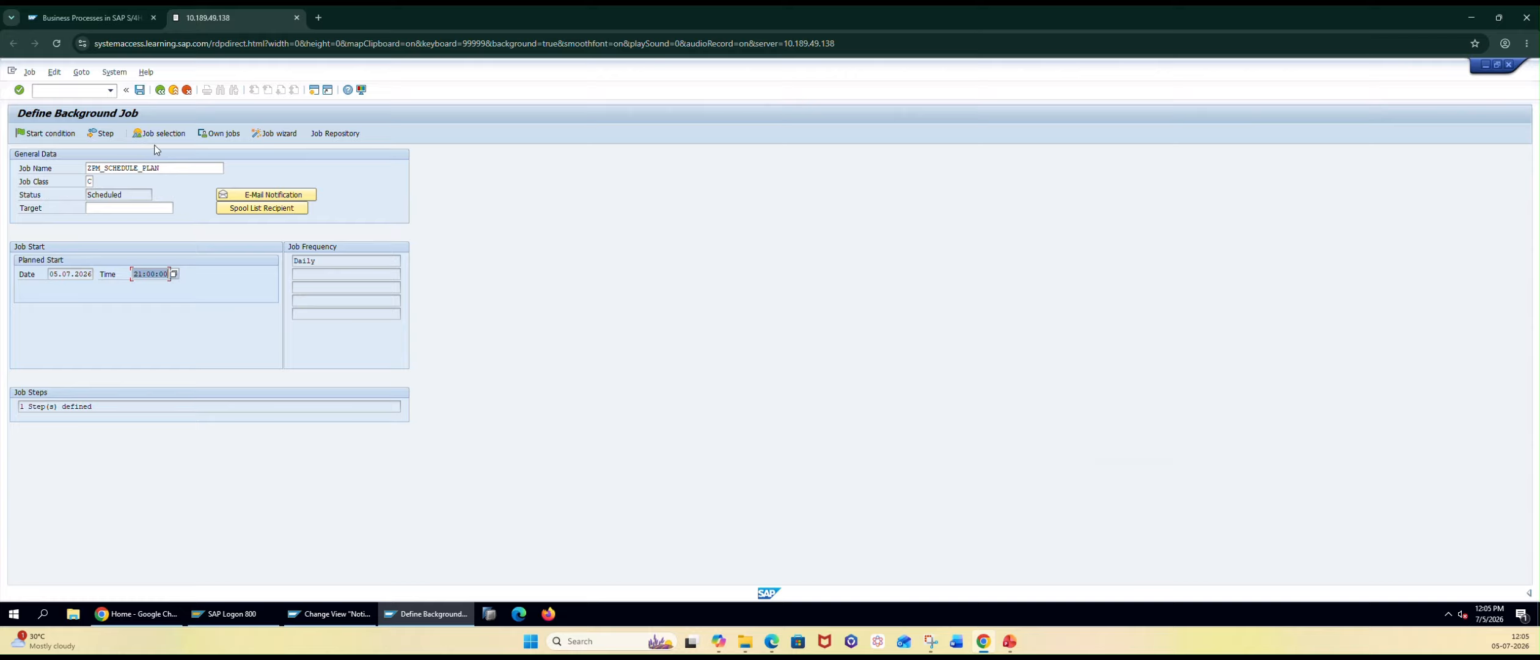
Save the background job and read the detailed explanation of the resulting status message
click(140, 90)
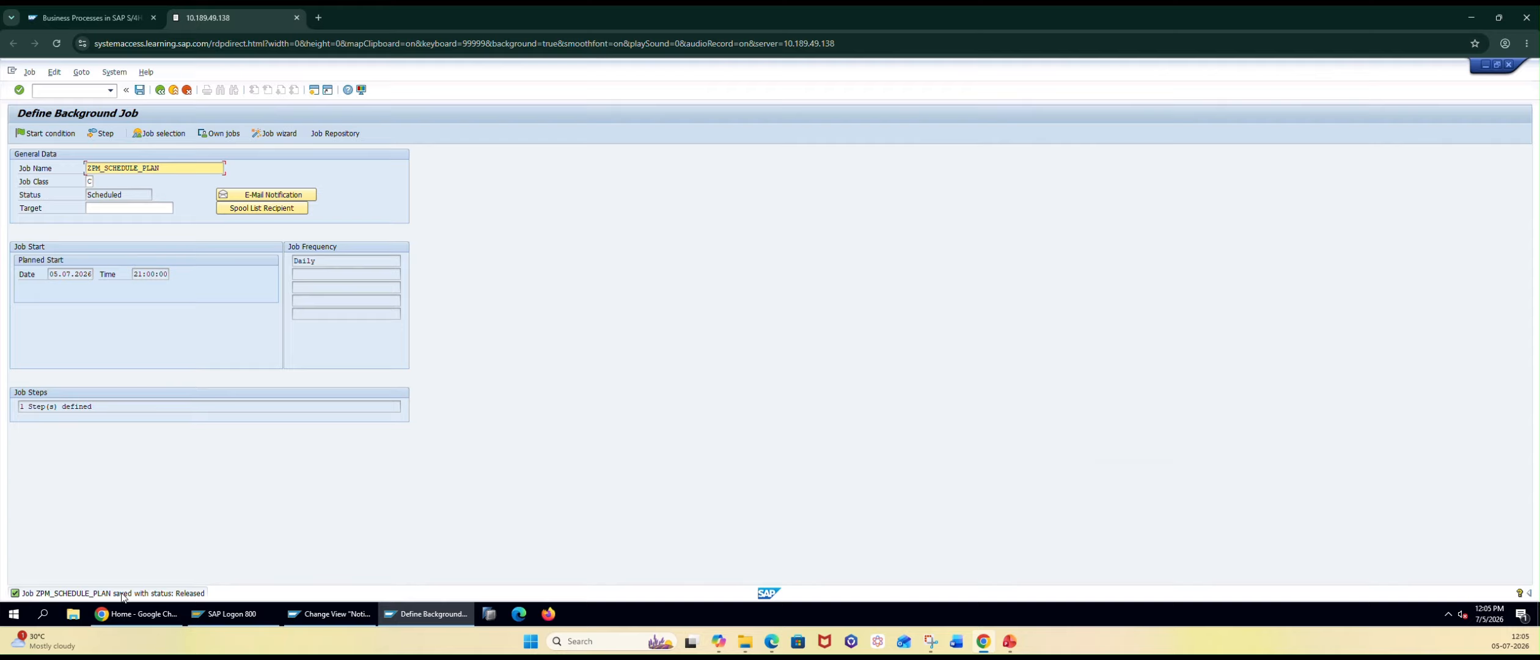
double_click(70, 594)
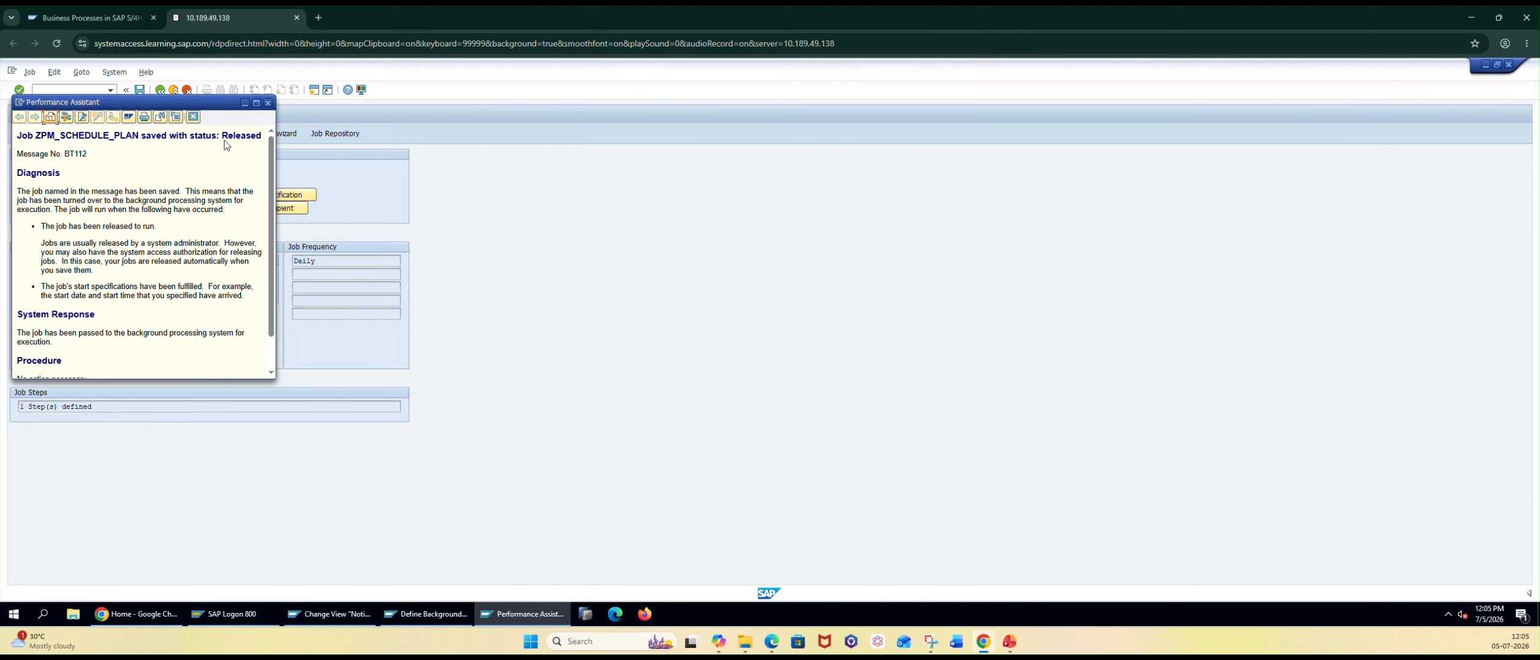
click(269, 104)
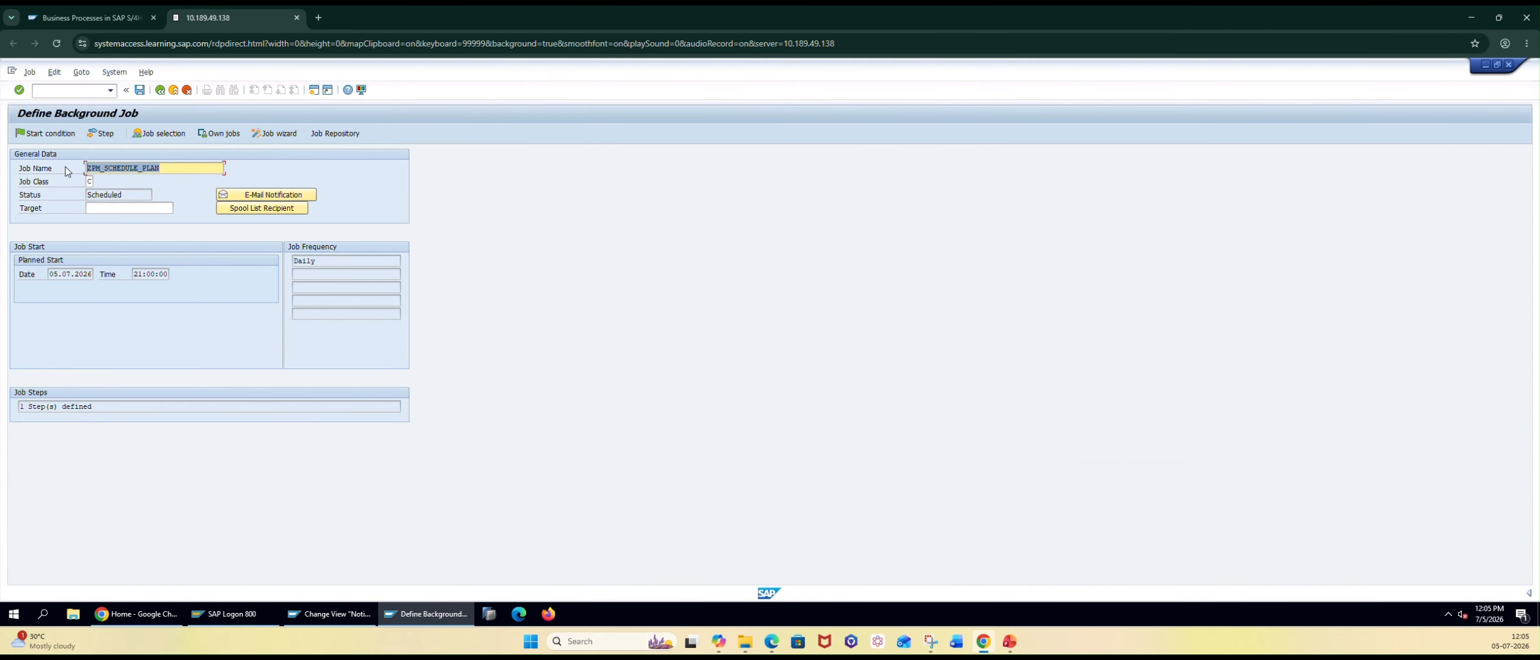
Leave the job definition and open the simple job selection with transaction SM37
click(76, 94)
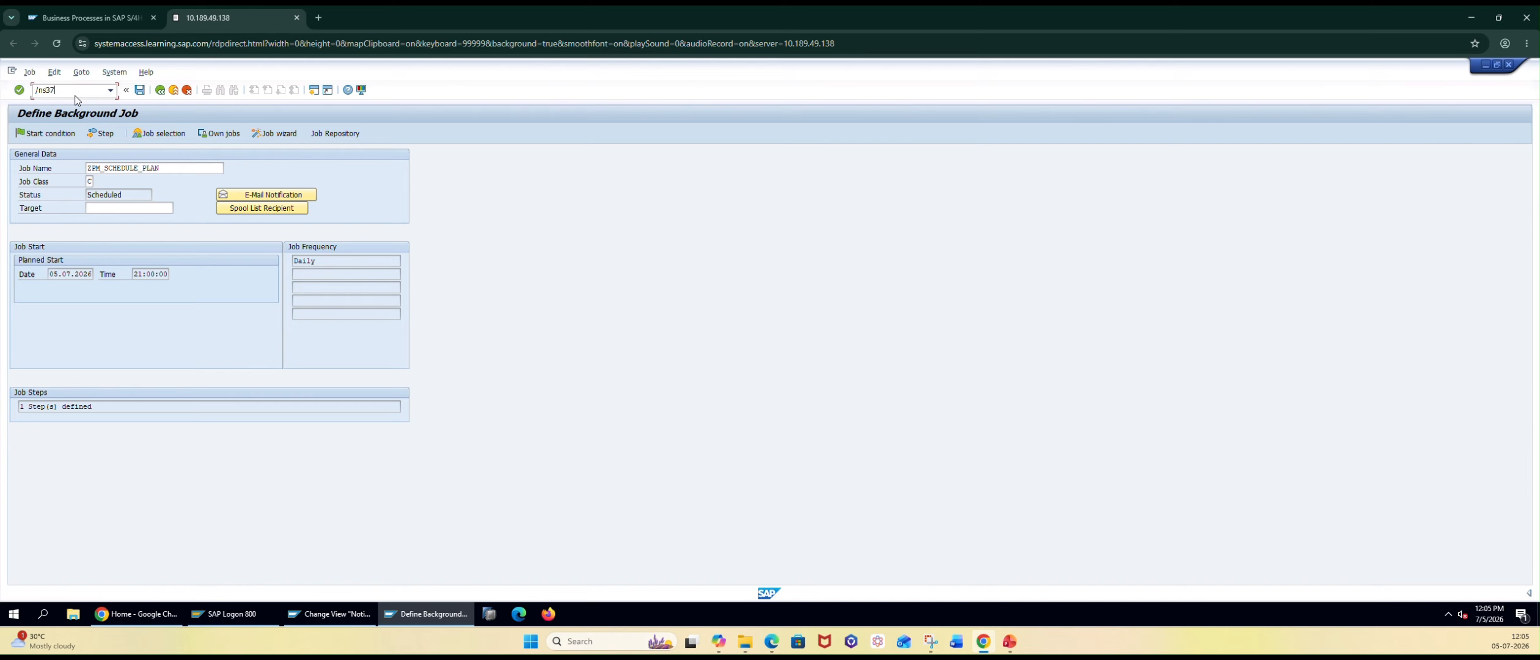
text(/ns37)
key(Return)
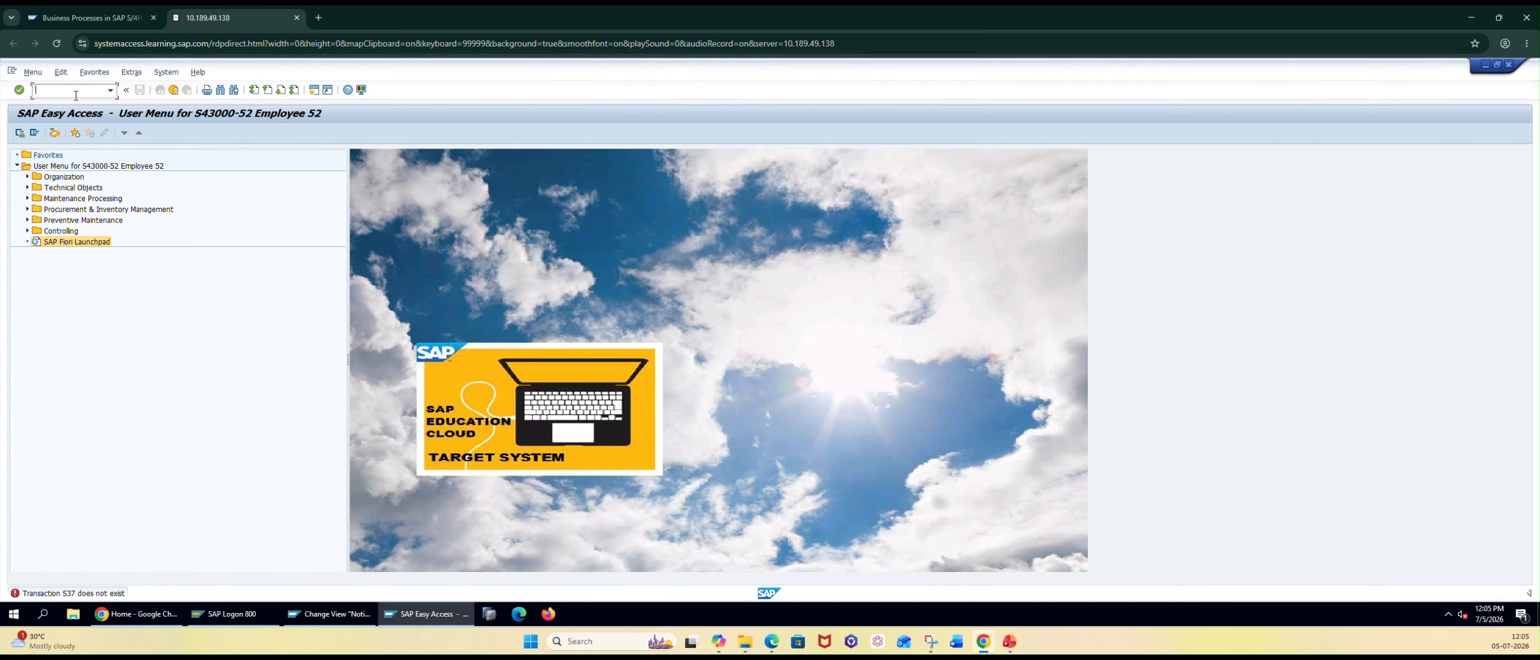
text(sm37)
key(Return)
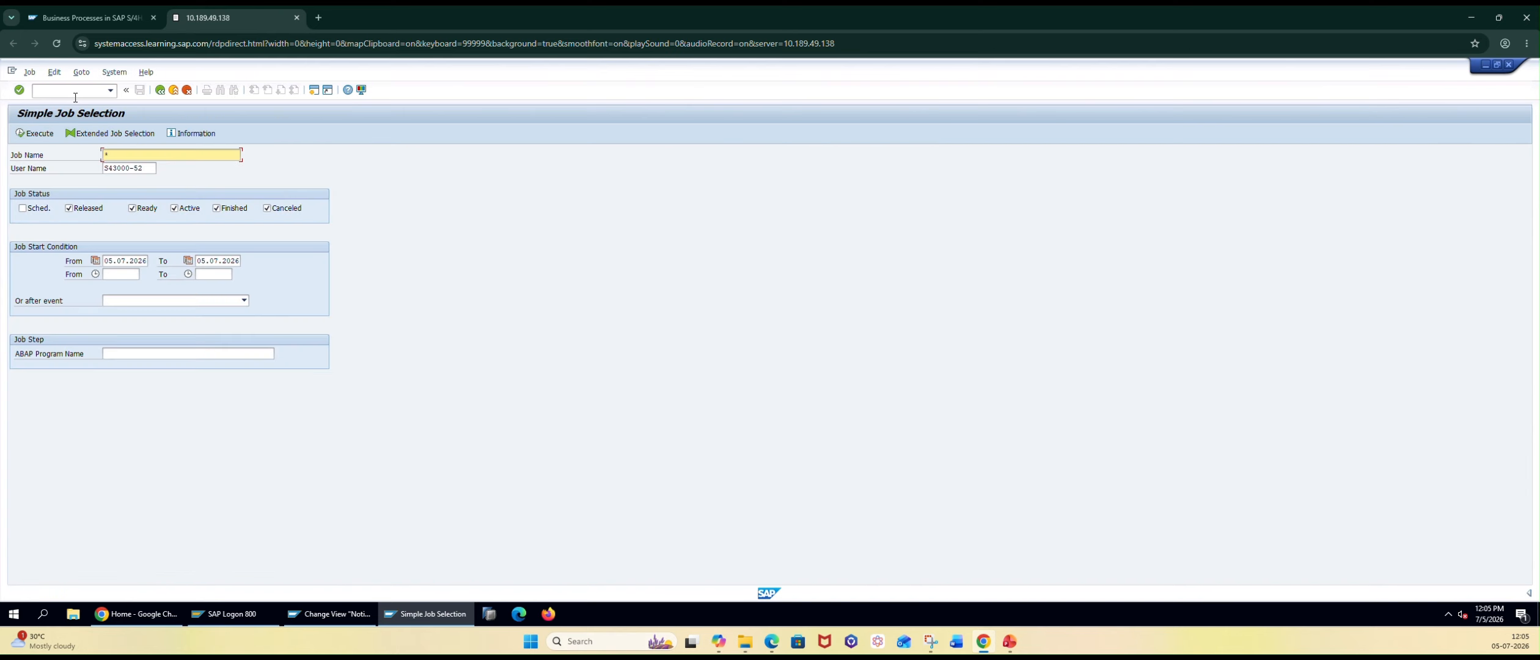
List the current user's jobs named ZPM_SCHEDULE_PLAN with a start condition up to 31.07.2026
drag(123, 154, 45, 160)
text(ZPM_SCHEDULE_PLAN)
drag(150, 169, 9, 170)
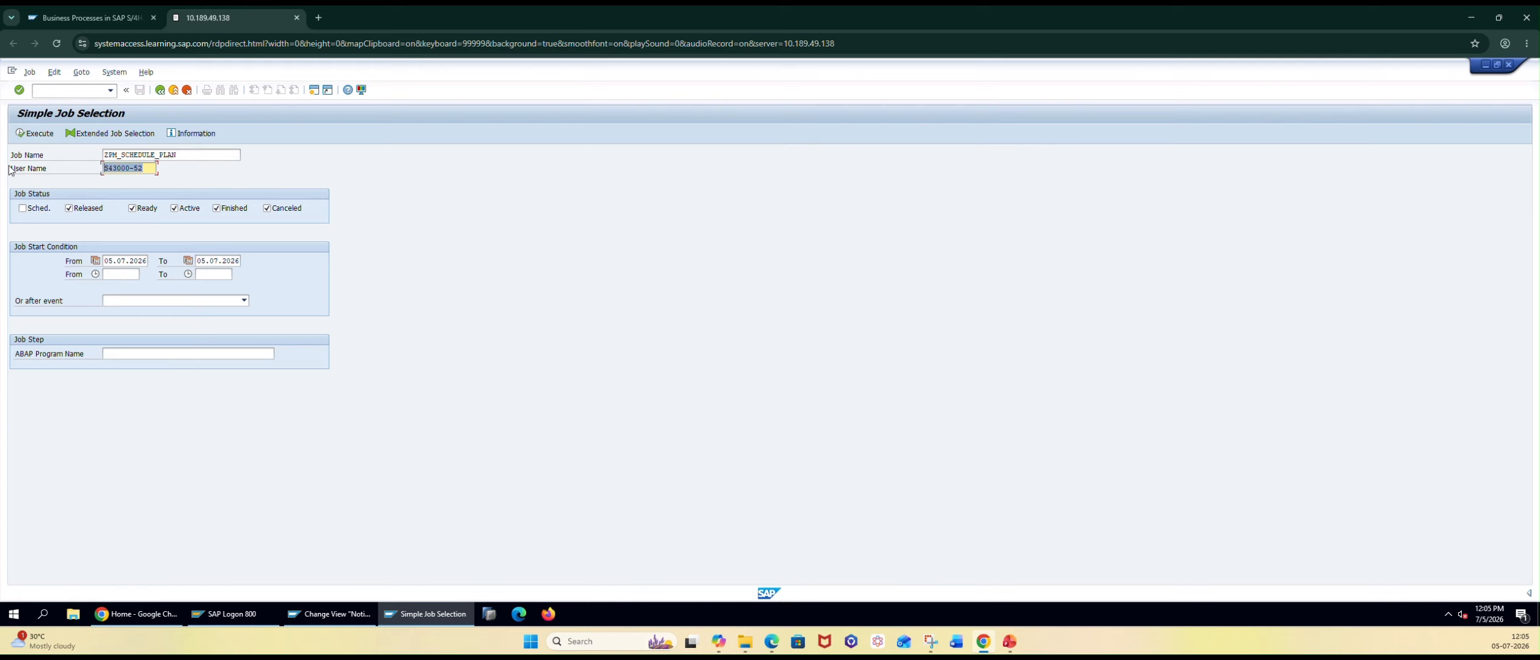
click(142, 169)
click(231, 261)
double_click(206, 353)
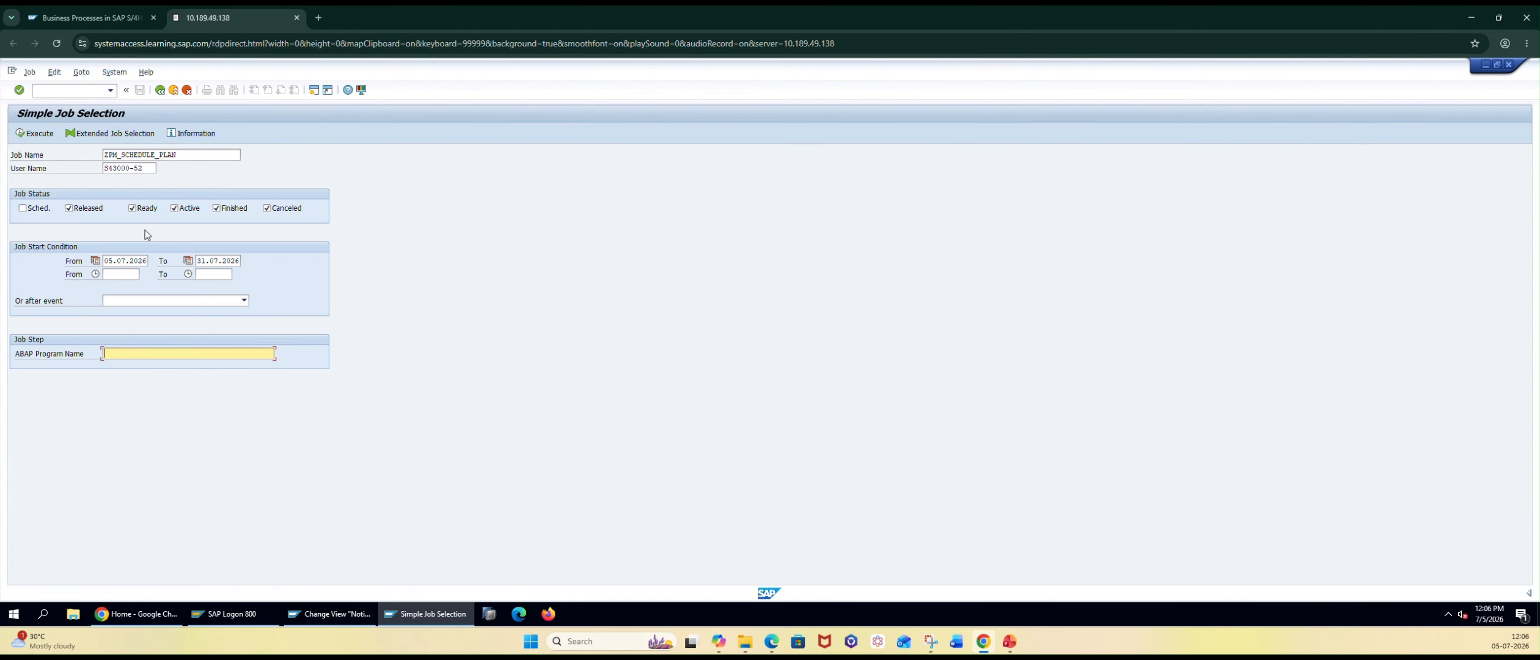
click(32, 134)
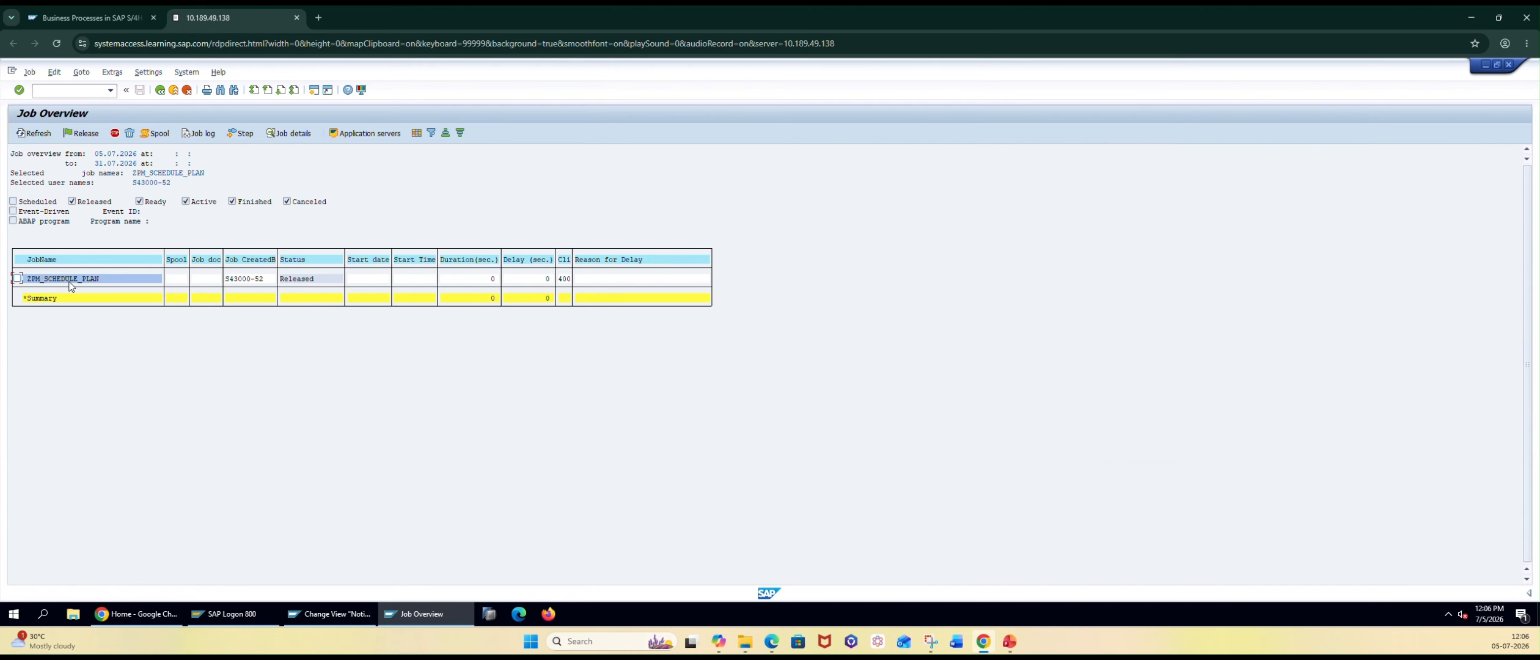
Add the scheduled start date, scheduled start time, end date and end time columns to the job overview layout
click(317, 280)
click(416, 133)
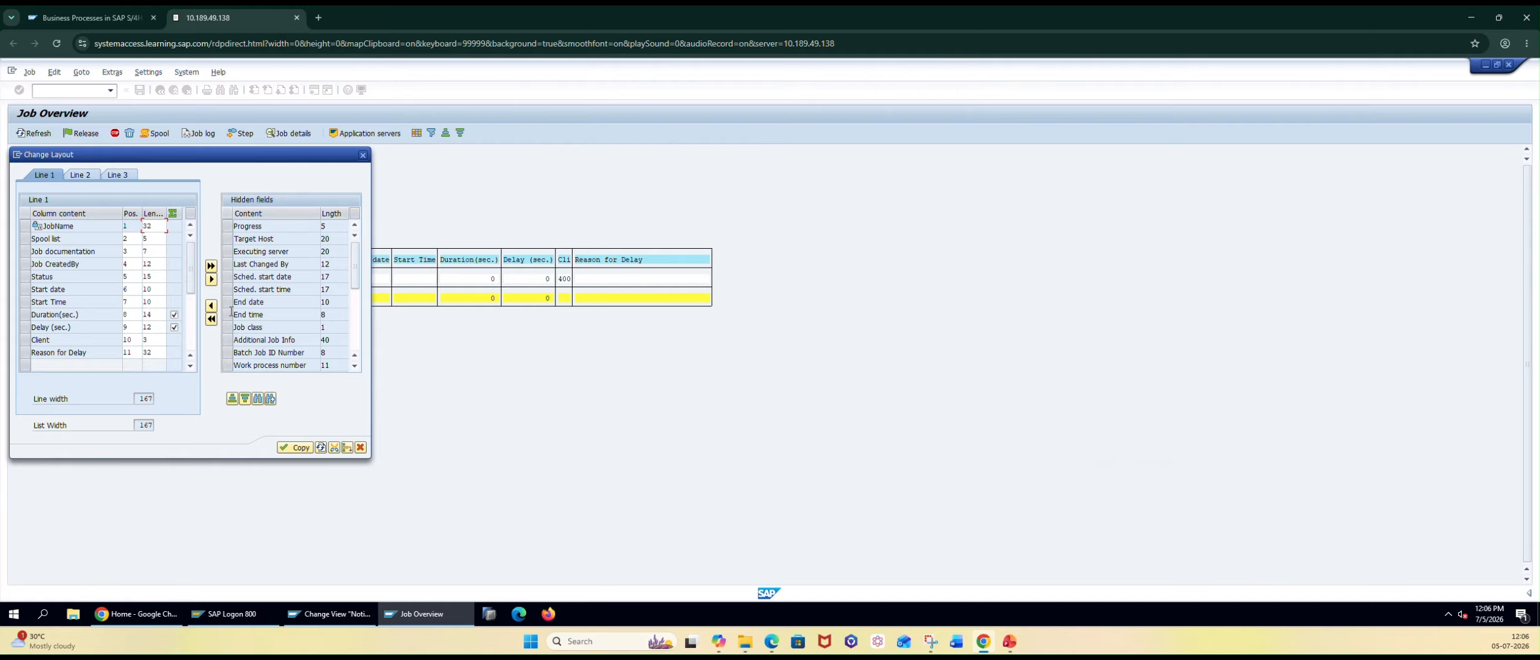
click(228, 276)
click(211, 306)
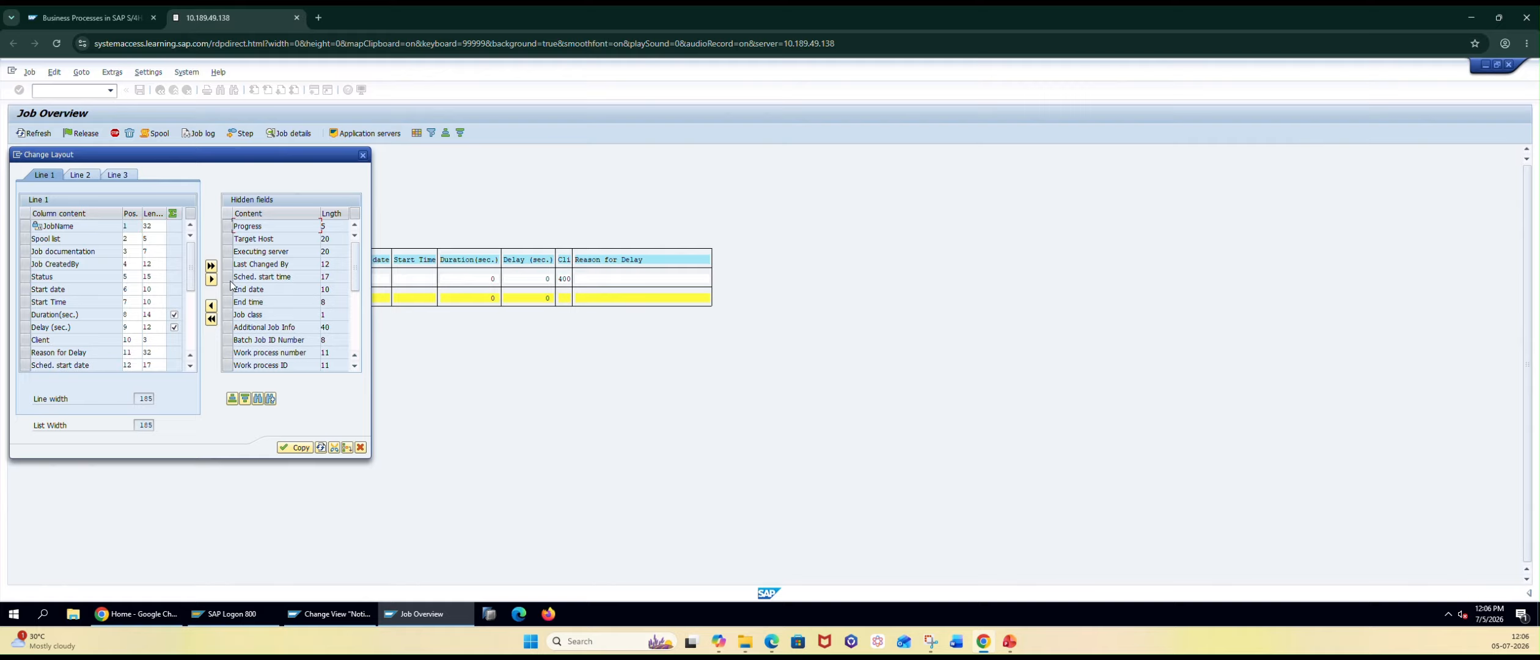
click(212, 307)
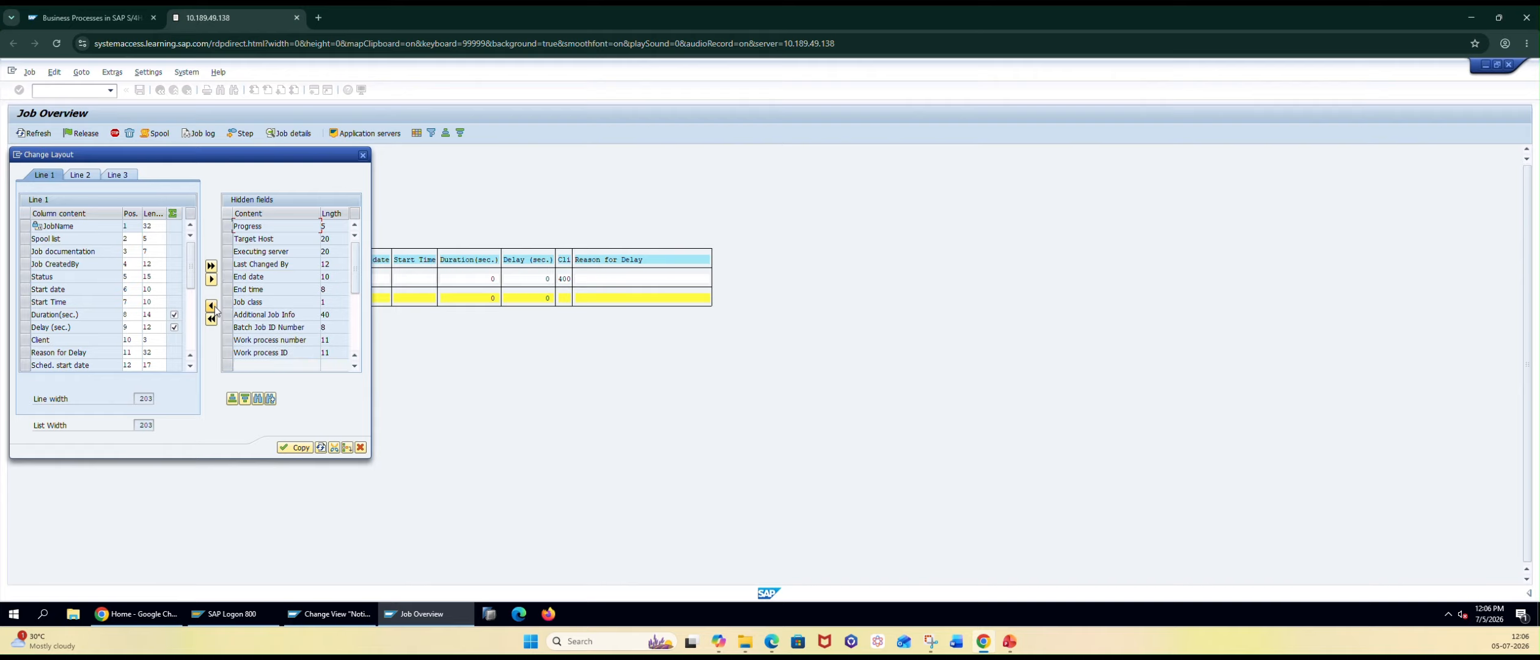
click(225, 278)
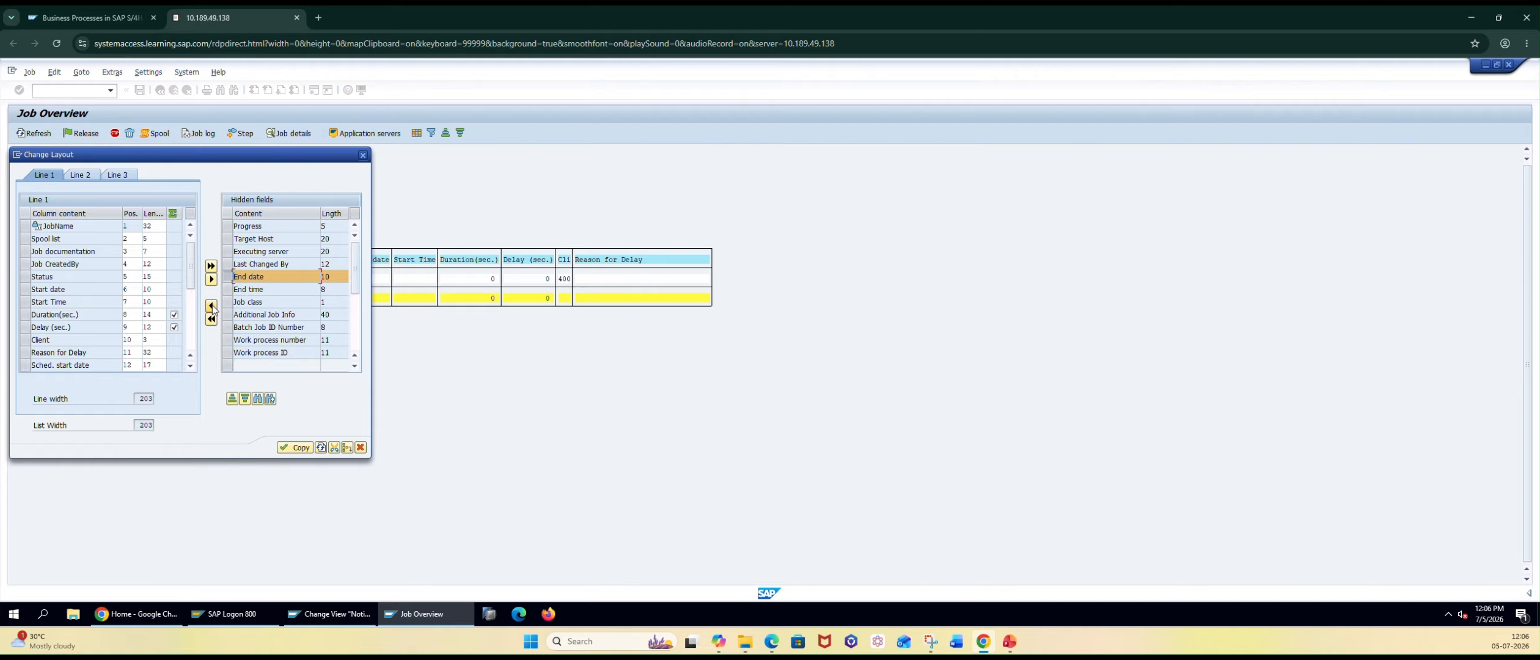
click(212, 306)
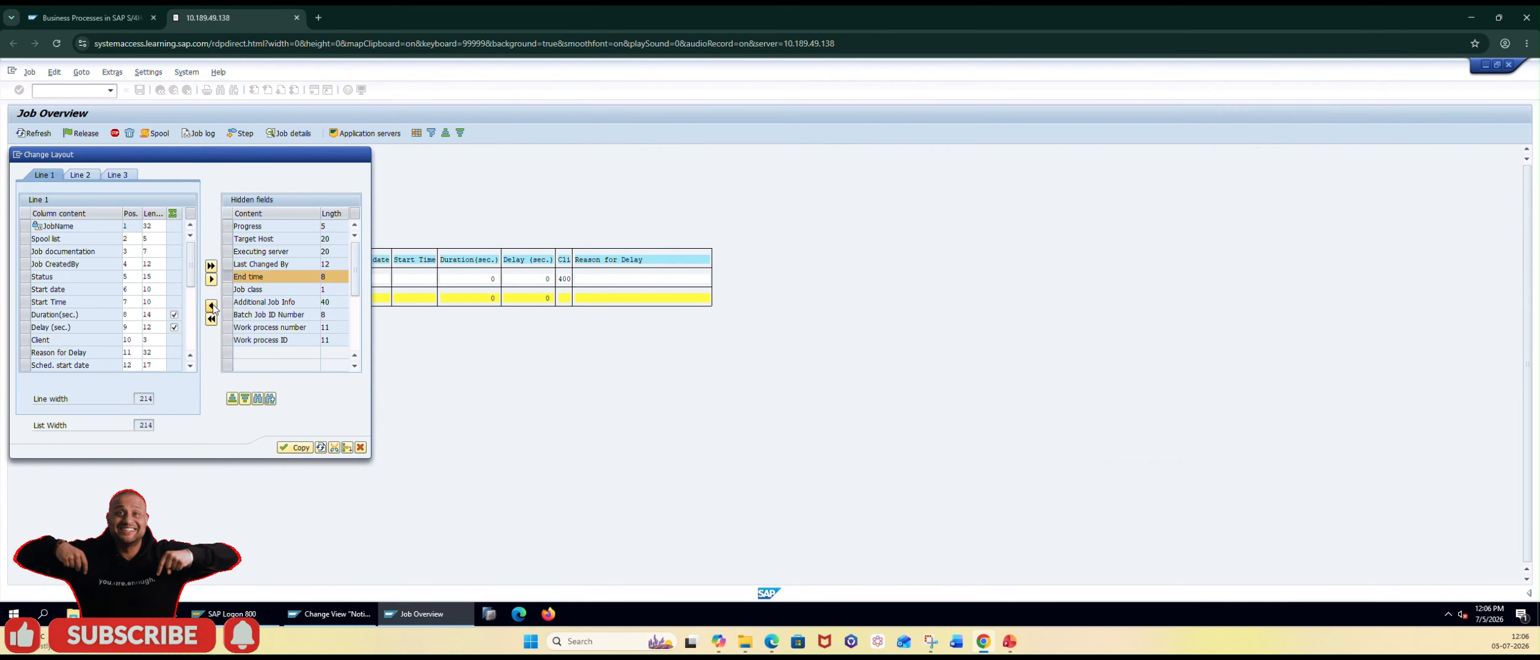
click(211, 306)
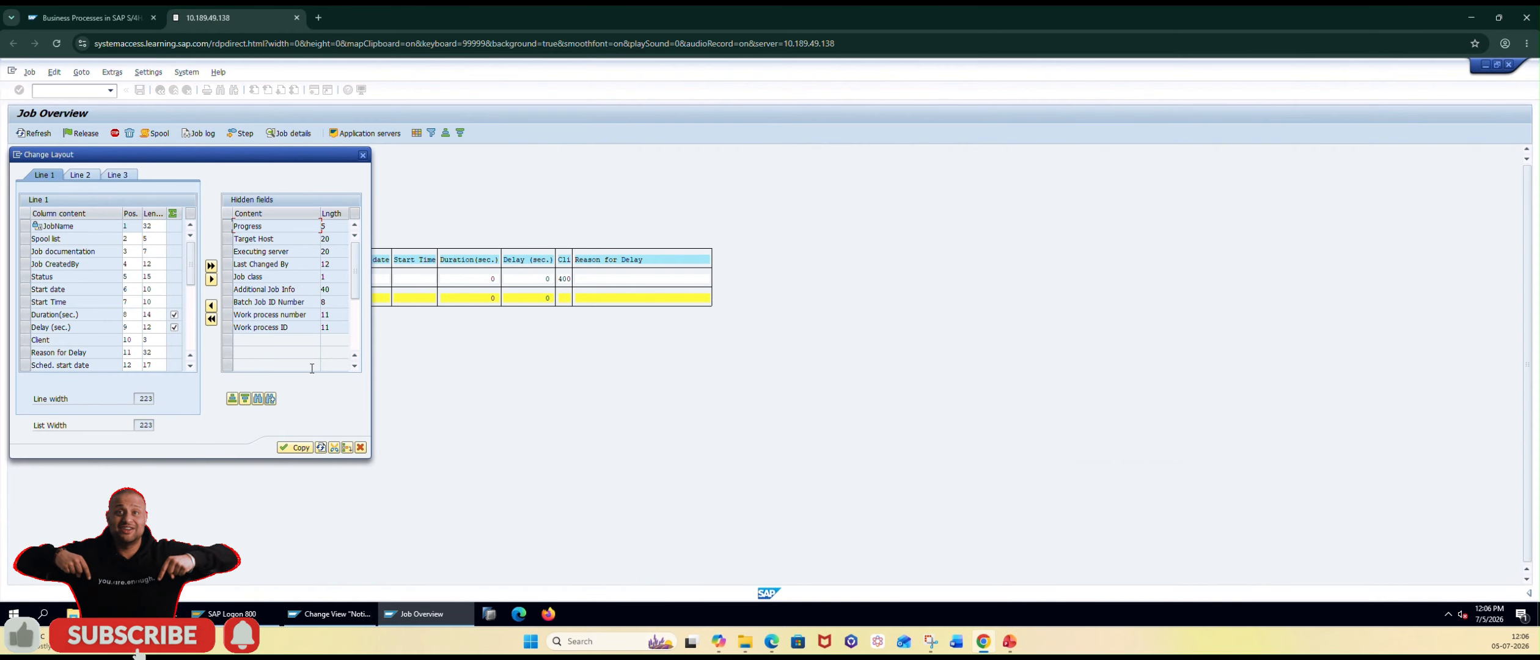
click(300, 446)
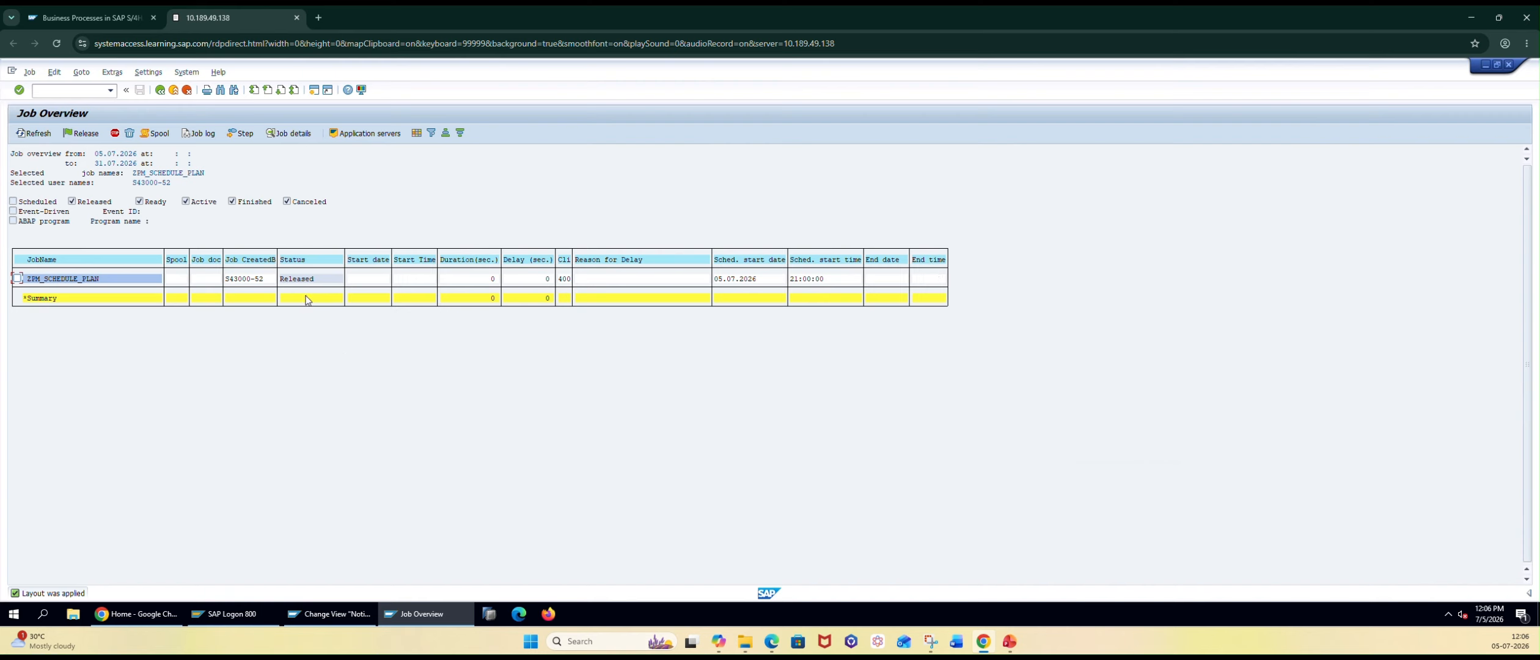
Display job ZPM_SCHEDULE_PLAN from the overview and check its job frequency
click(259, 282)
double_click(72, 283)
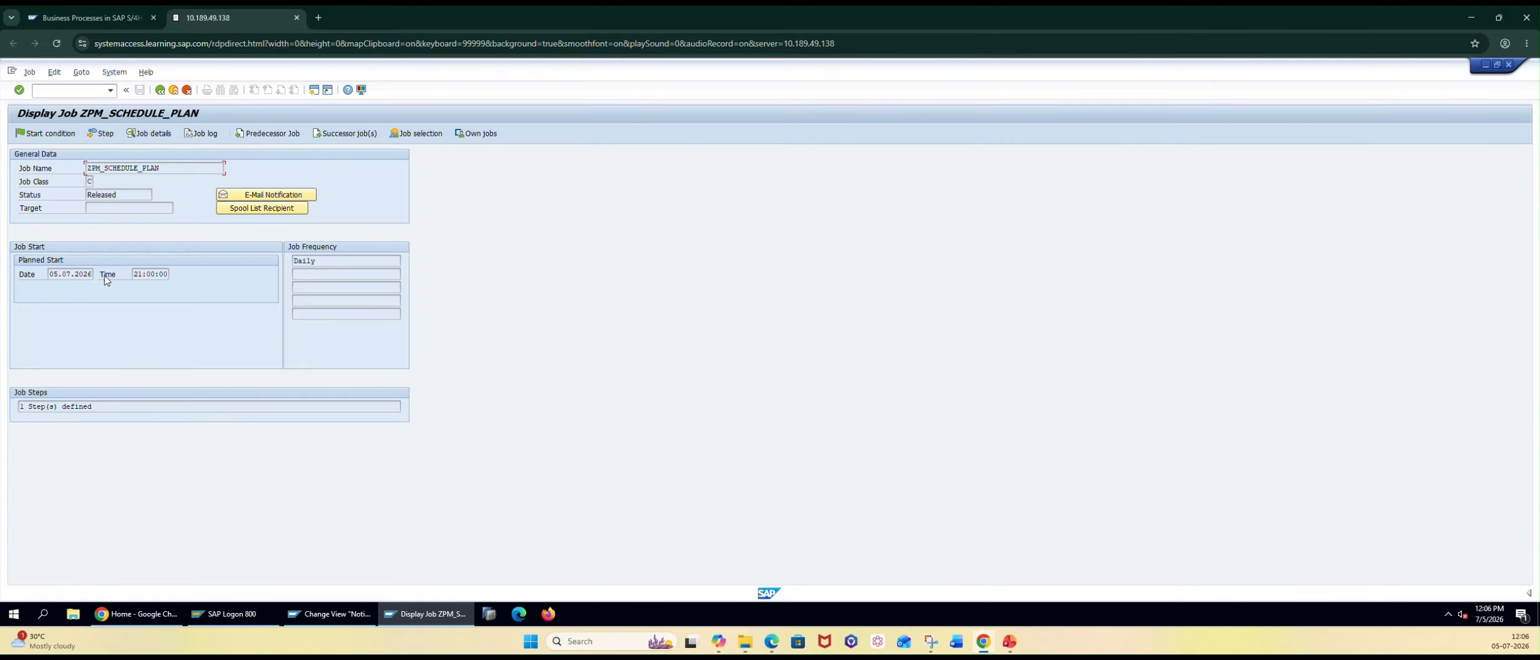
double_click(332, 259)
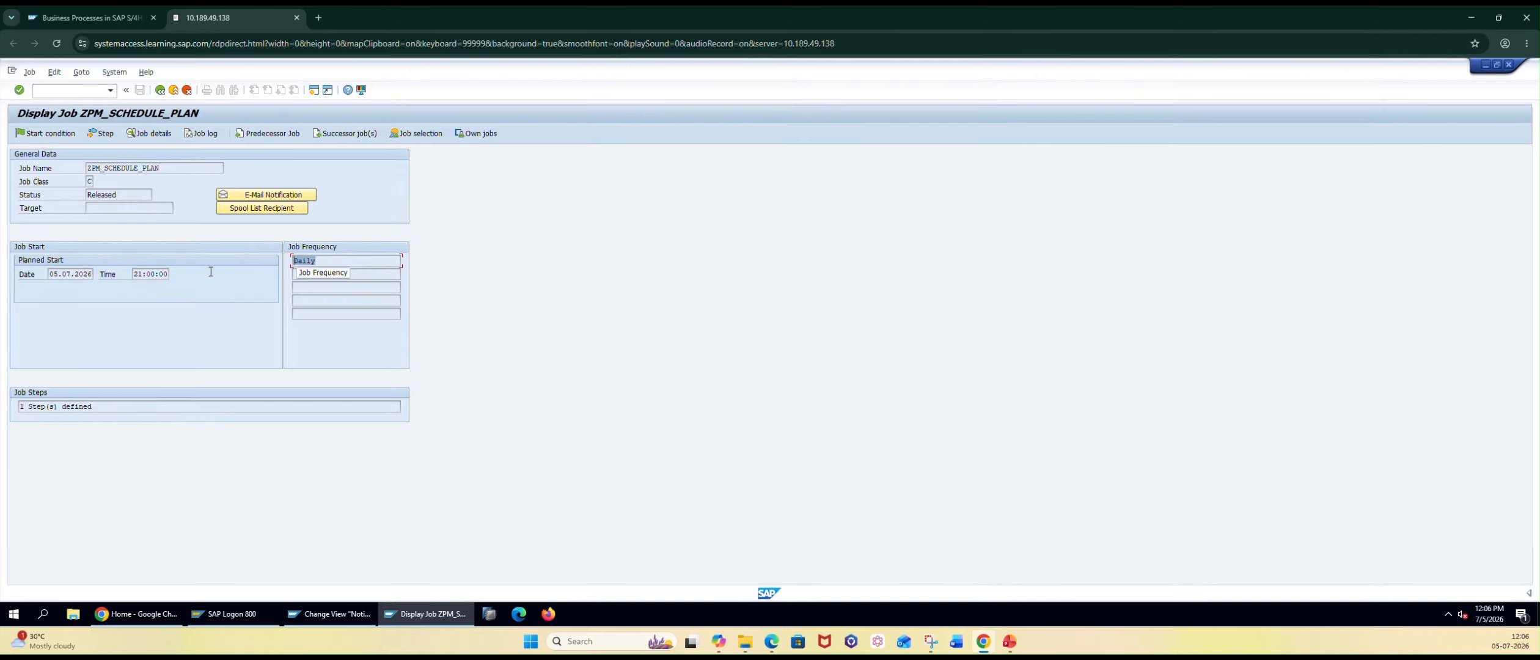
Examine who scheduled and last changed the job in its detailed information, and close the details
click(147, 136)
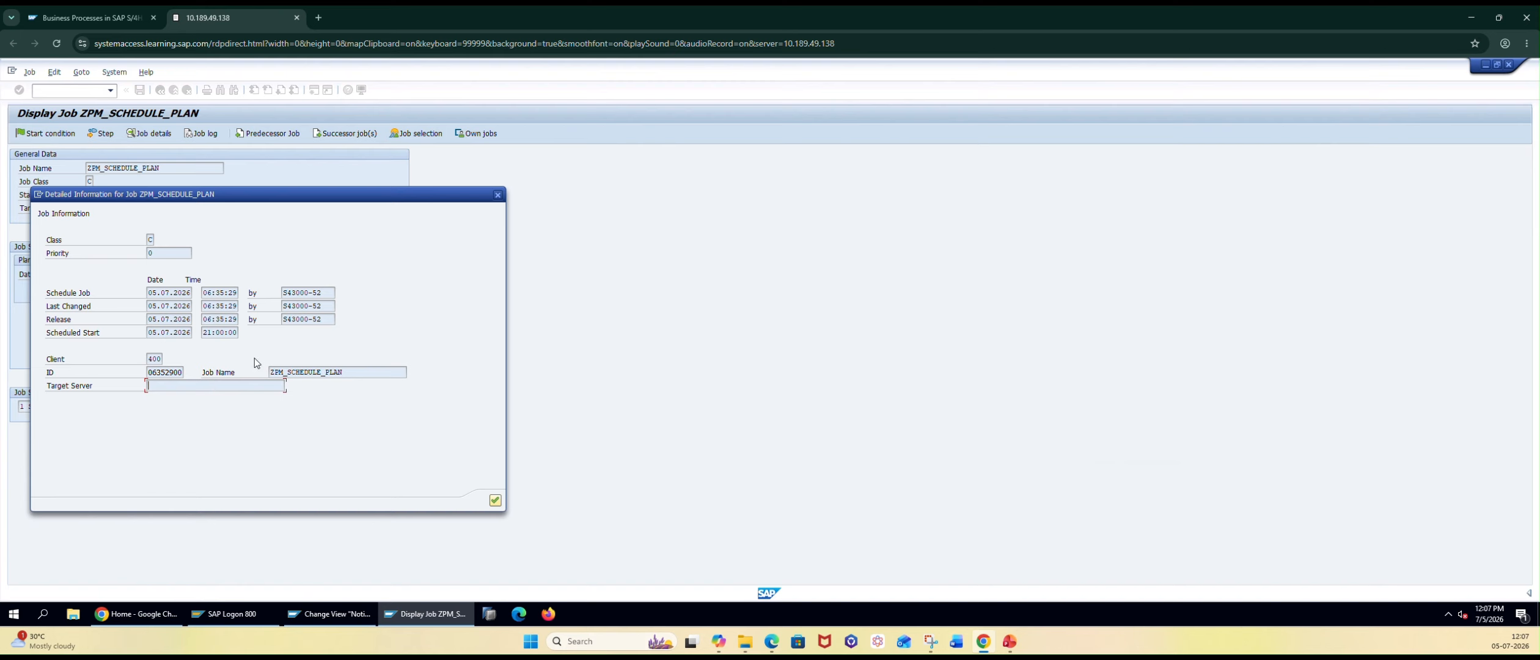
drag(327, 294, 267, 294)
drag(325, 306, 275, 313)
click(497, 196)
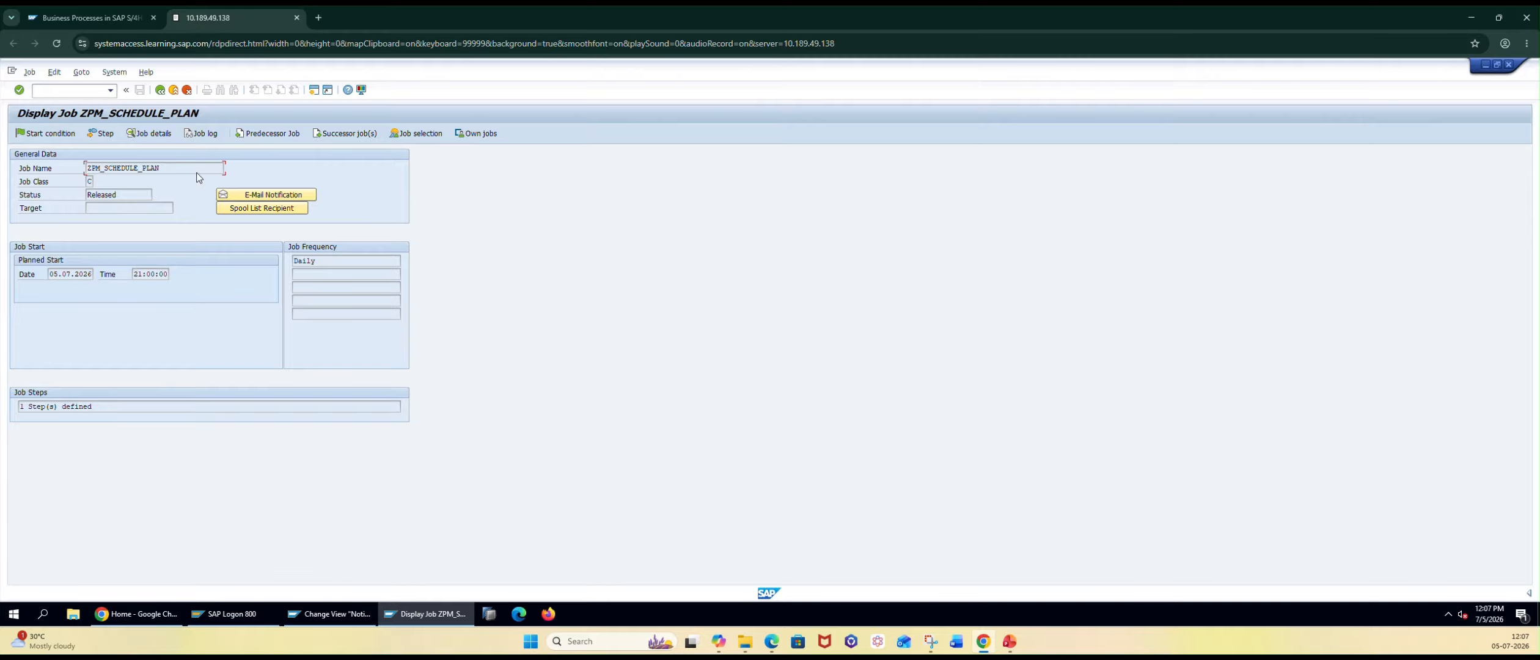
Return from the job display to the job selection and restart transaction SM37 with its default criteria
click(160, 92)
click(161, 92)
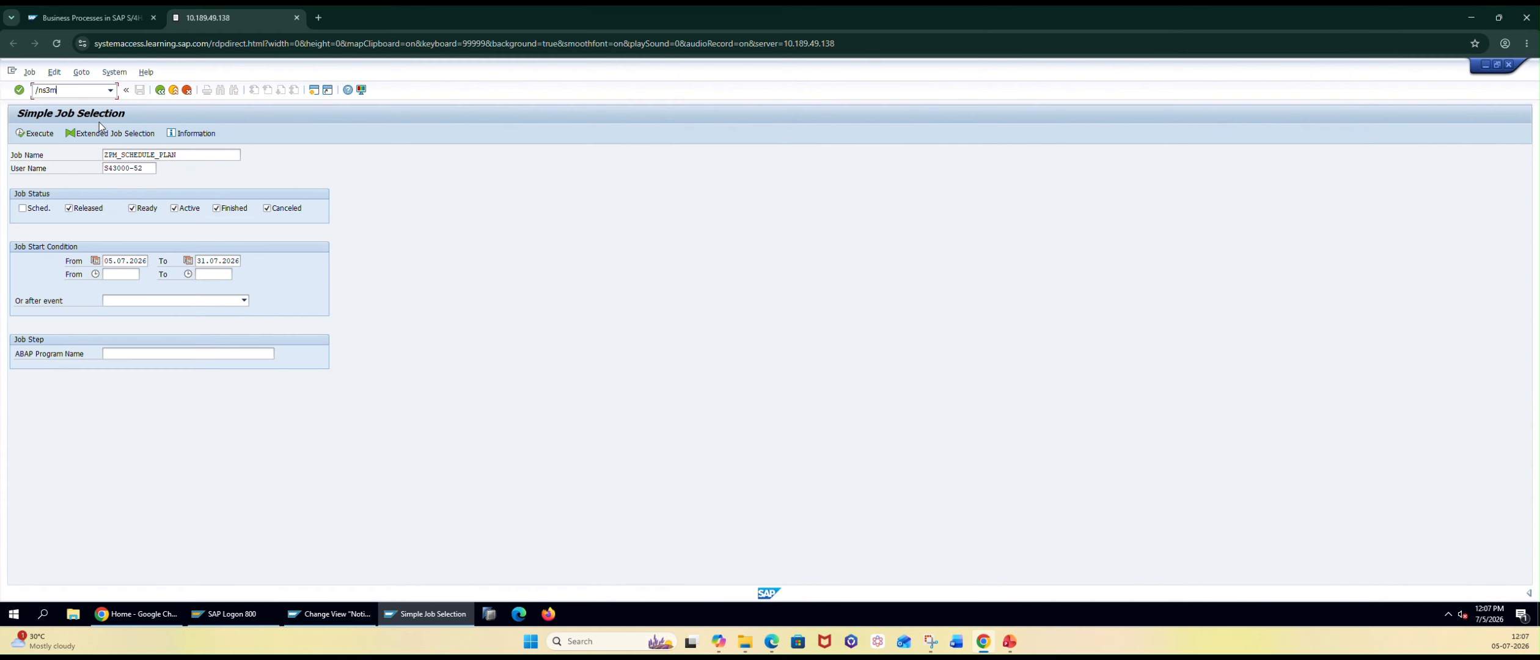
key(BackSpace)
key(BackSpace)
key(BackSpace)
key(Return)
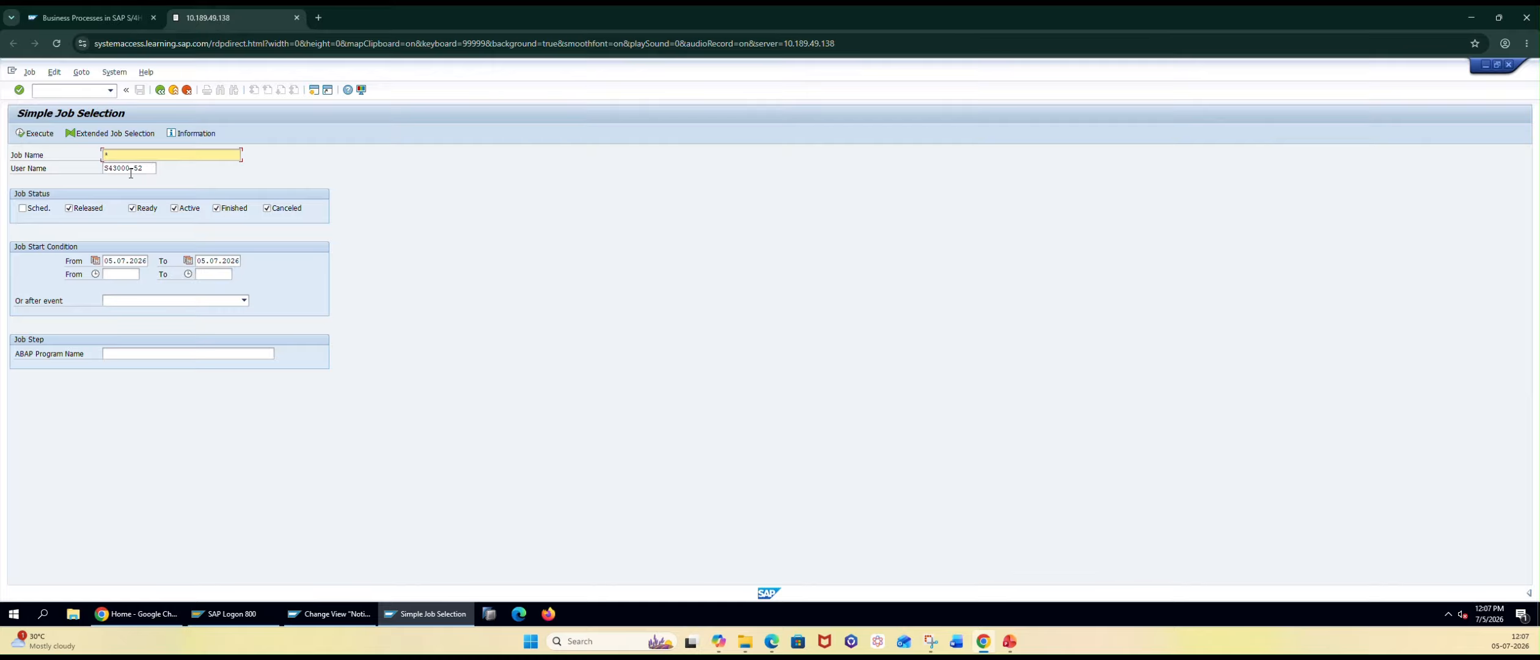
Set the user name to * and list the jobs of all users for 05.07.2026
key(Tab)
key(BackSpace)
key(Return)
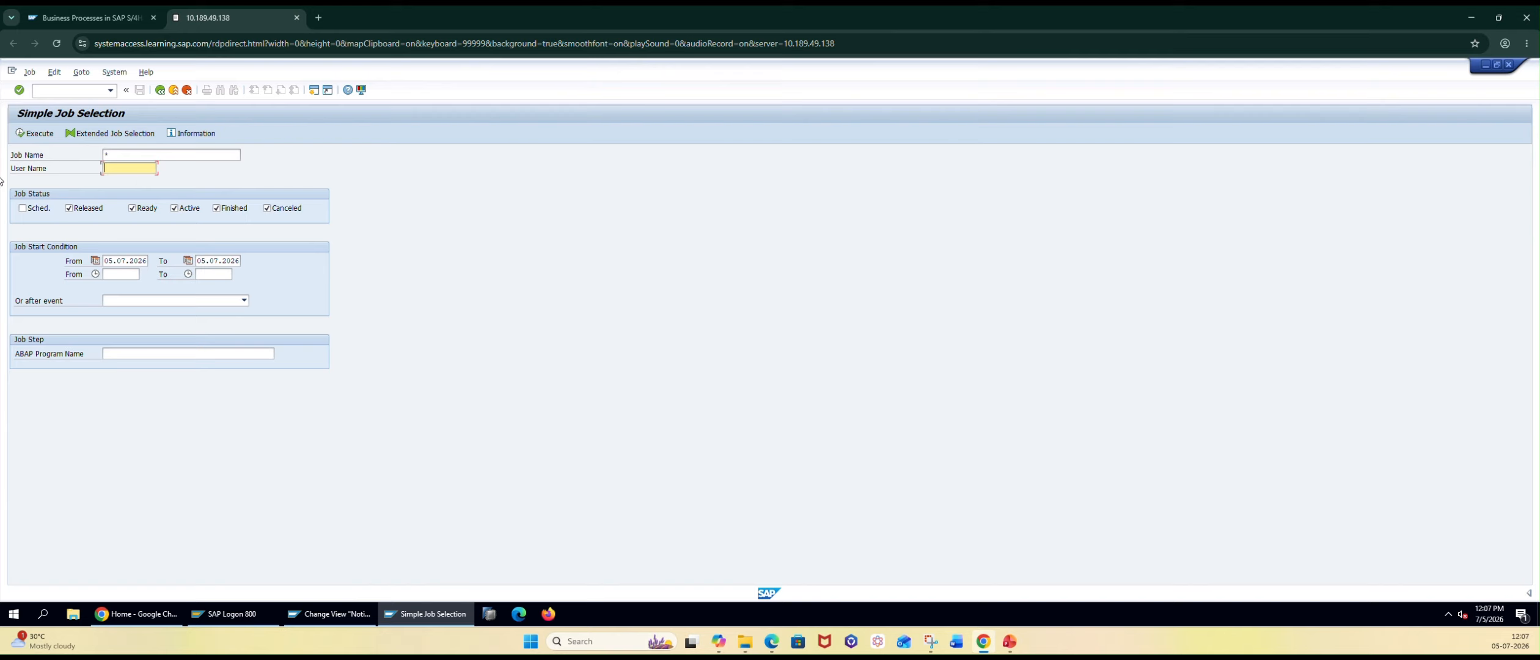
click(123, 169)
key(F8)
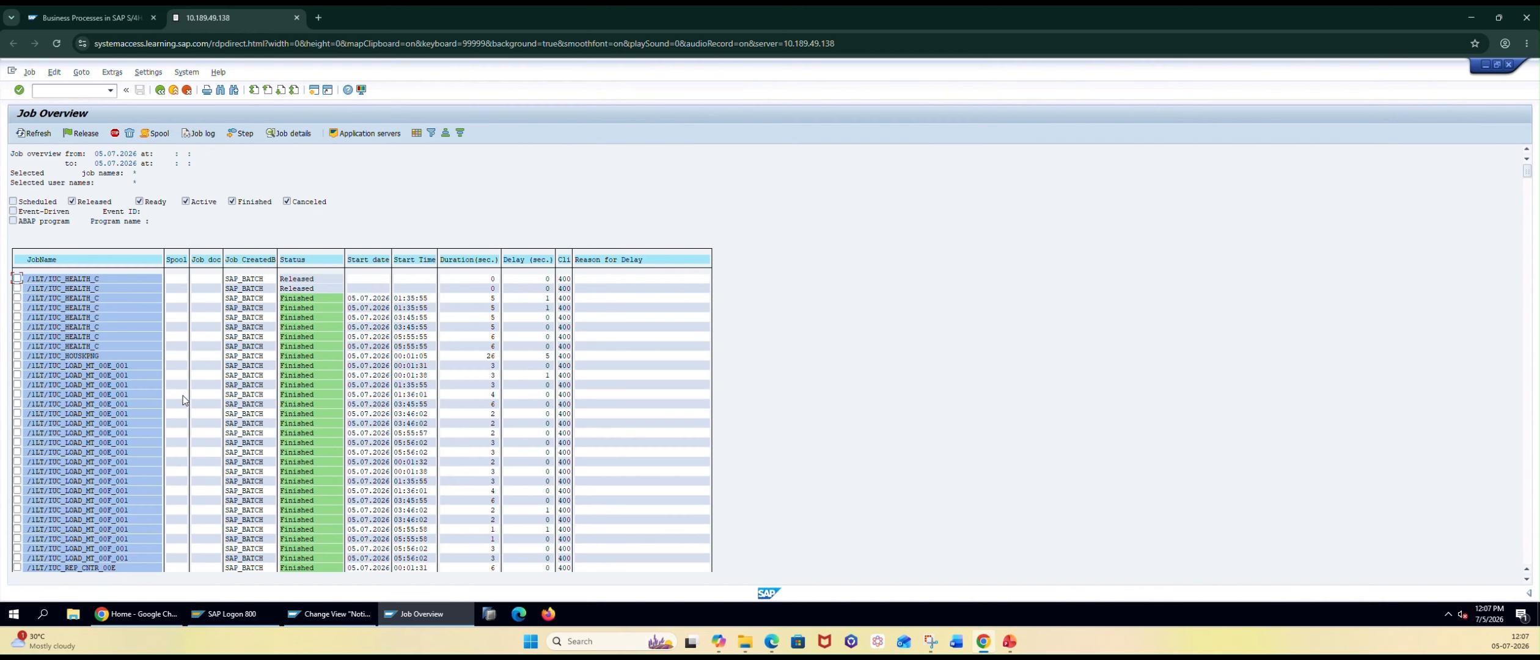
Look through the job overview of all users down to the last jobs in the list
scroll(1514, 326, down, 1)
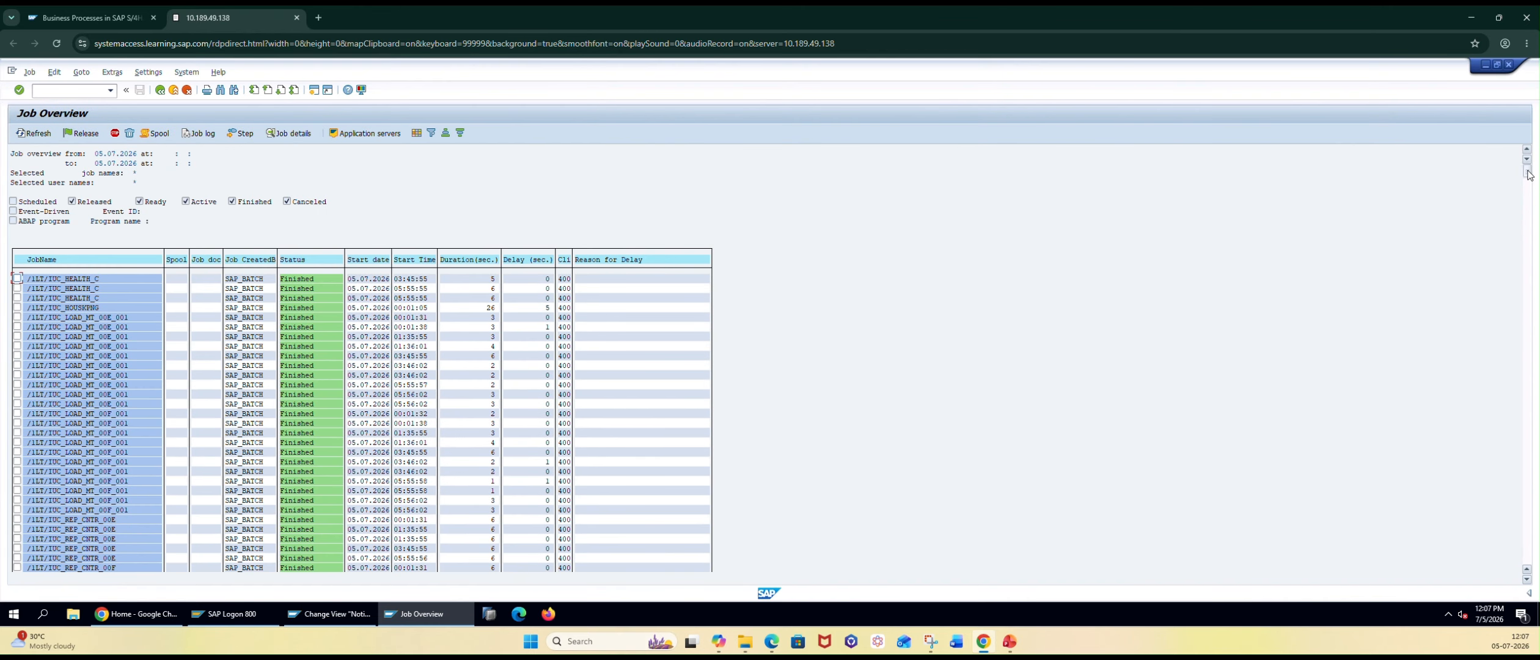
drag(1526, 171, 1490, 476)
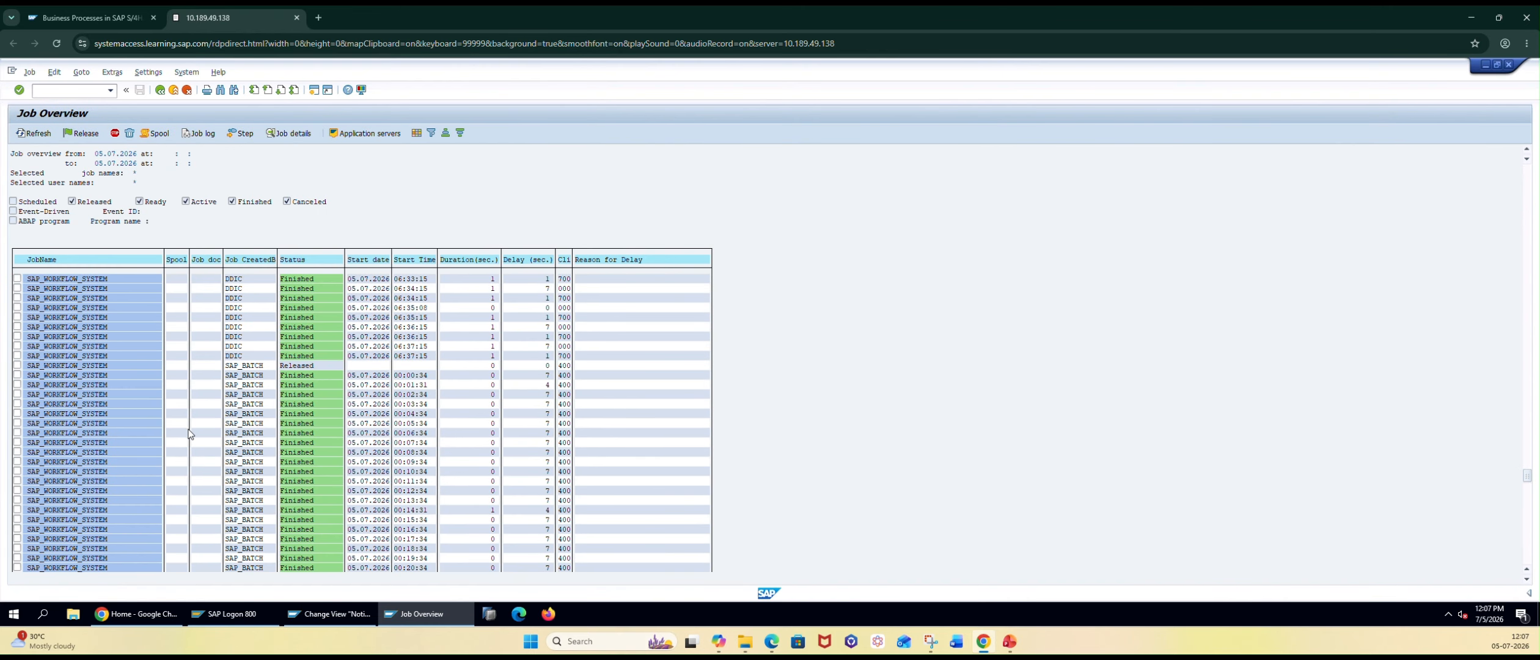
scroll(189, 434, down, 4)
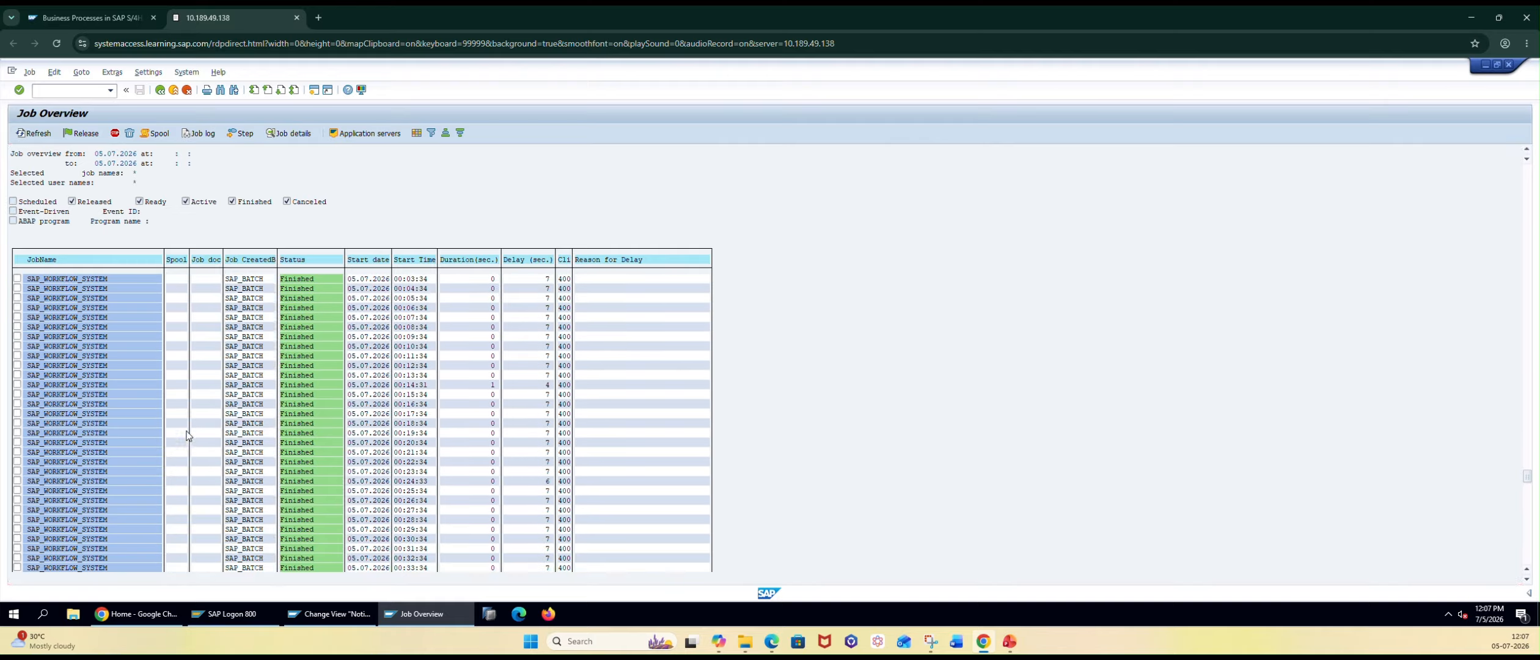
scroll(189, 435, down, 4)
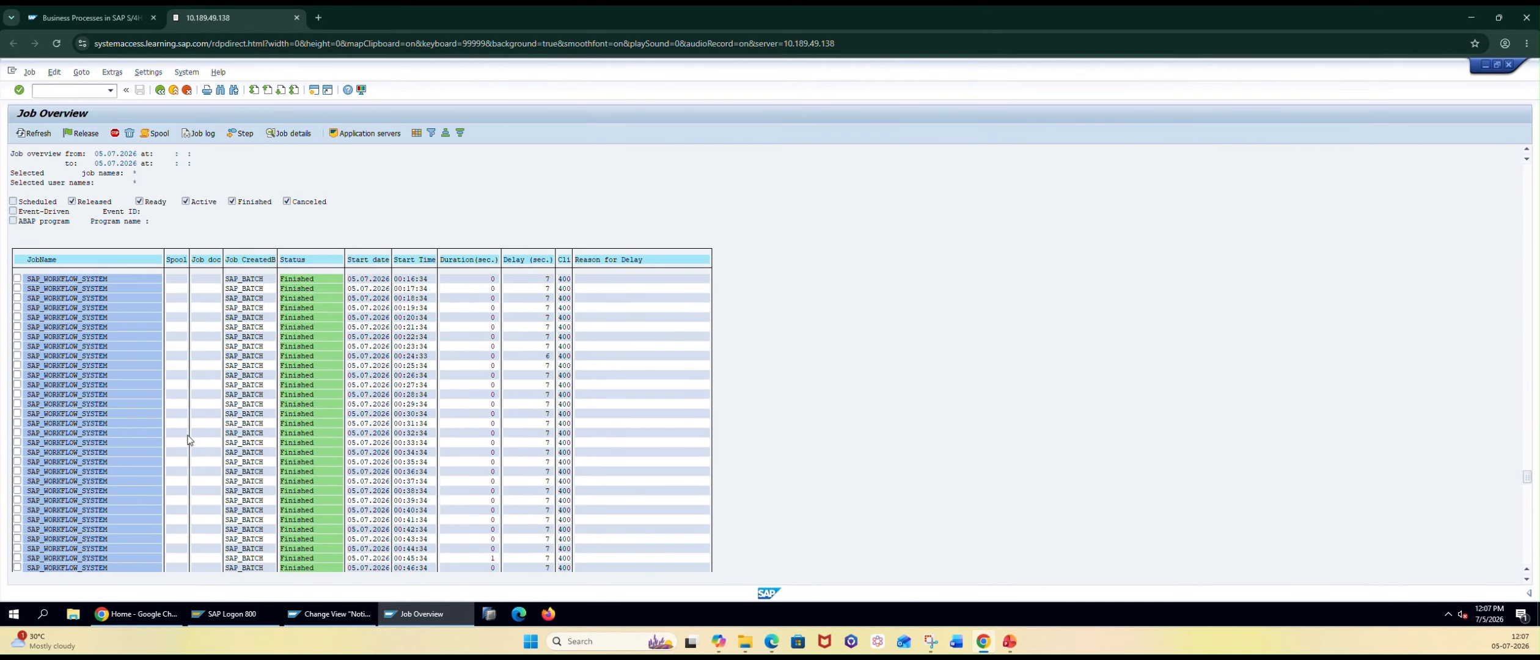
scroll(204, 481, down, 3)
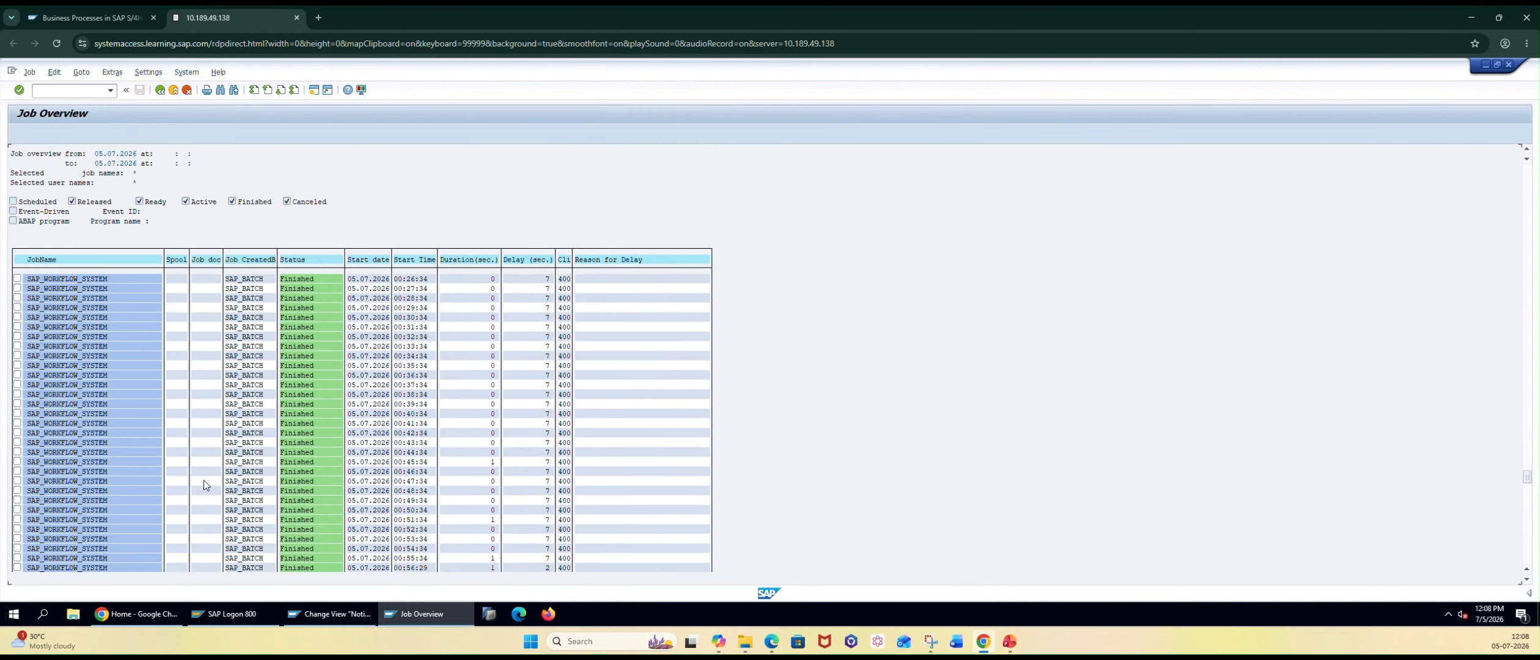
scroll(205, 486, down, 2)
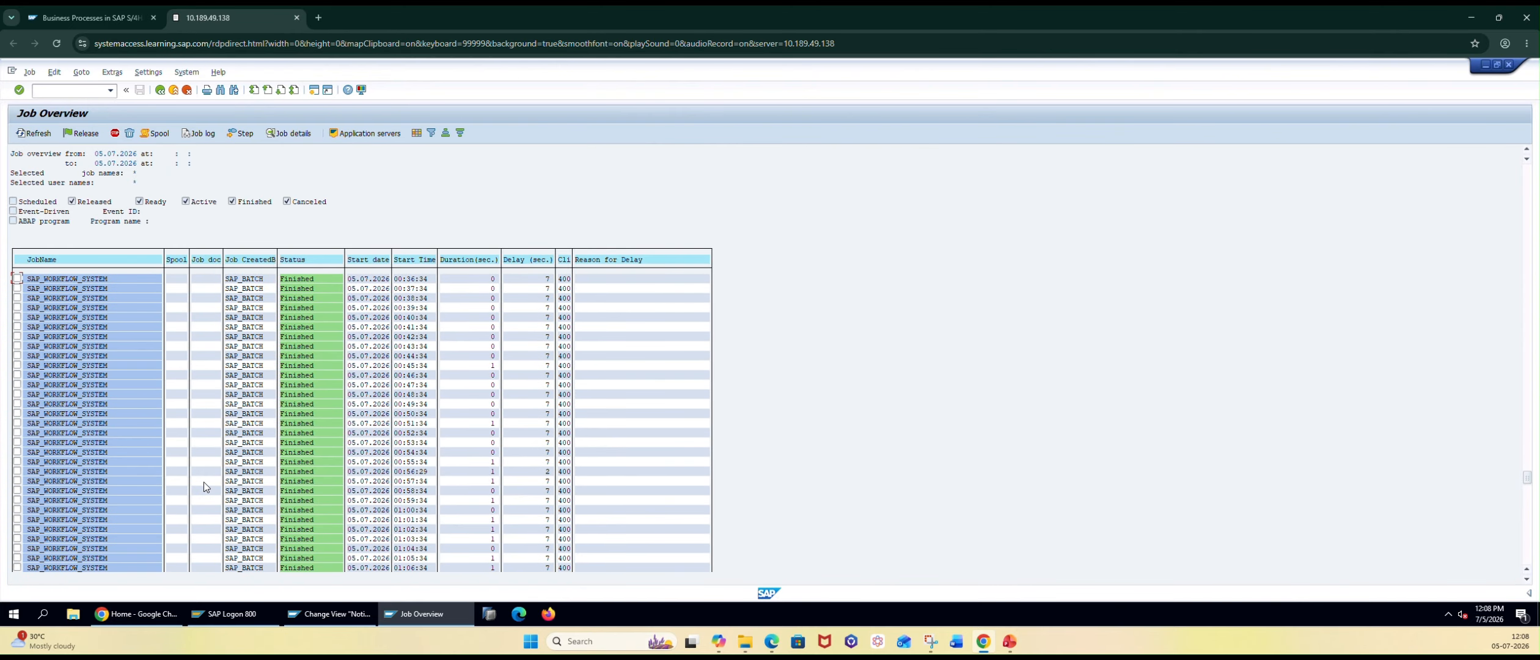
scroll(206, 482, down, 2)
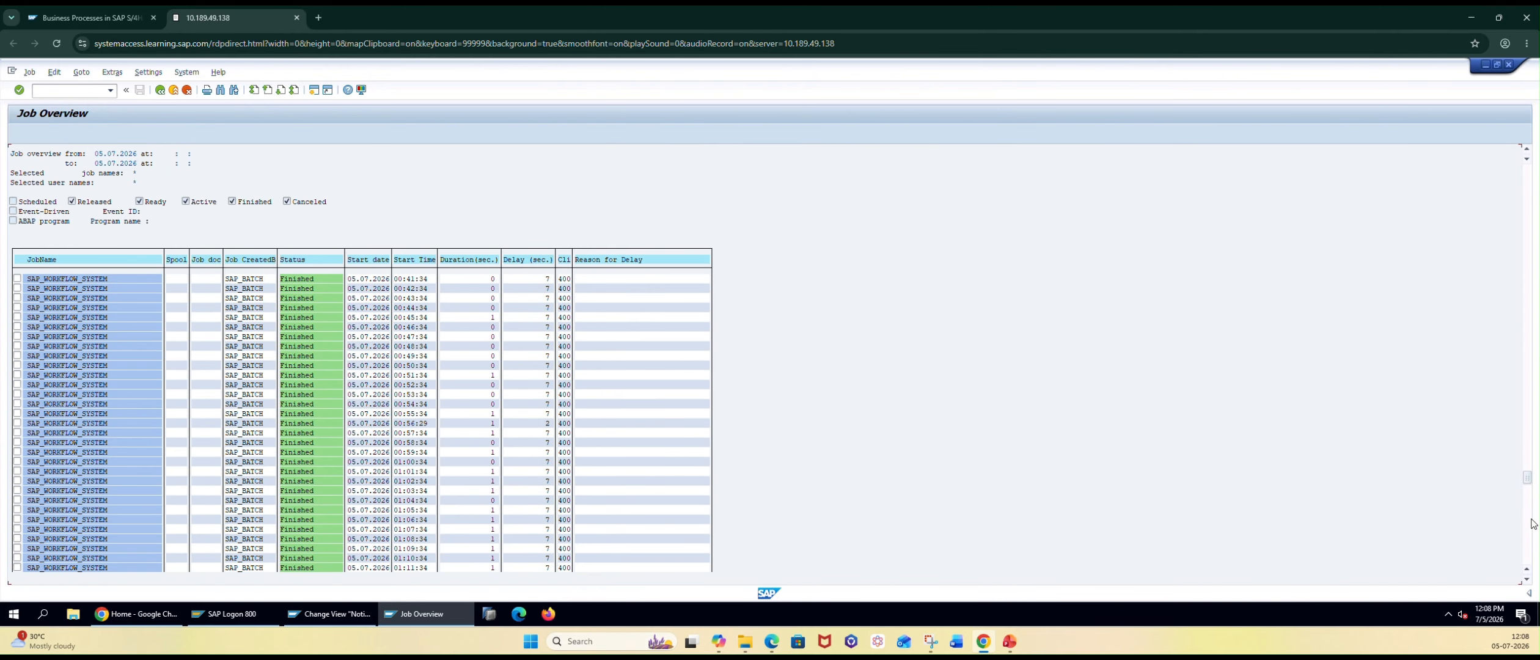
drag(1526, 542, 1526, 570)
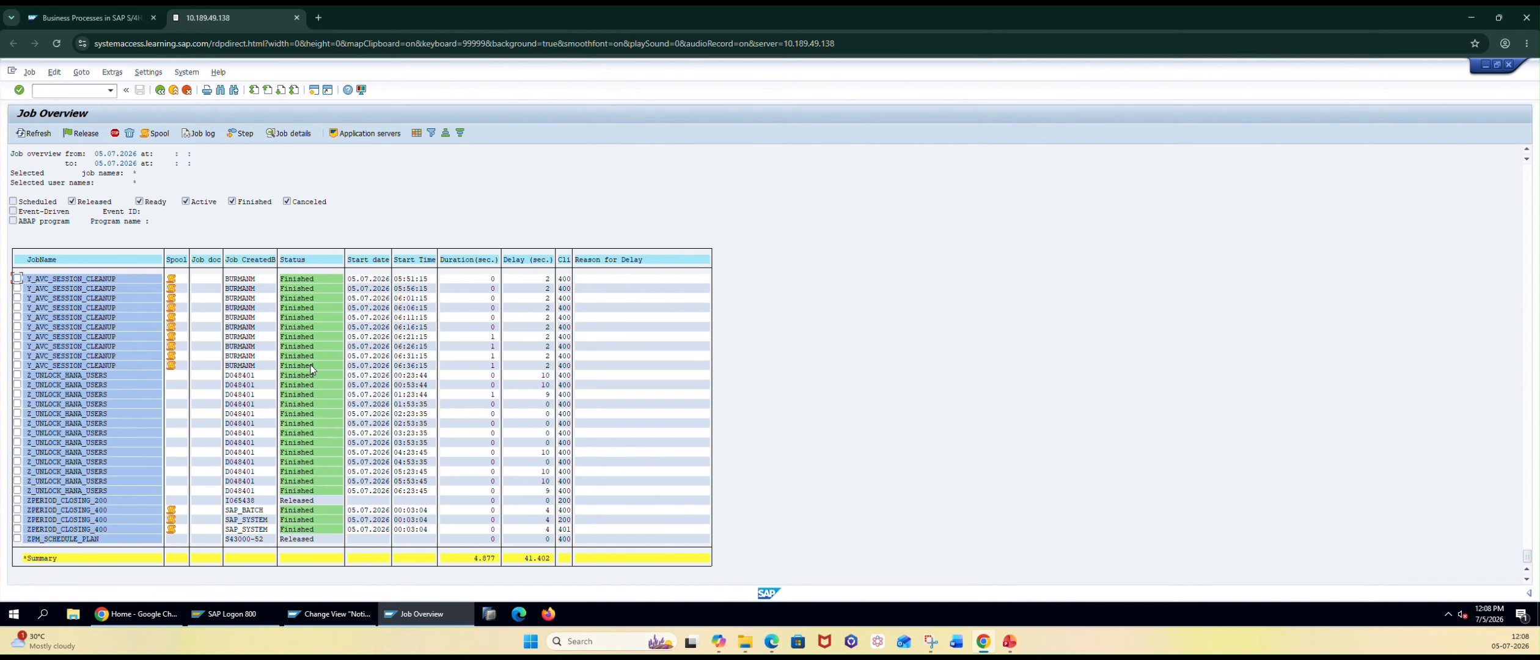
Read the spool outputs of the Y_AVC_SESSION_CLEANUP jobs started at 05:51:15 and 06:36:15, returning to the overview after each
click(170, 279)
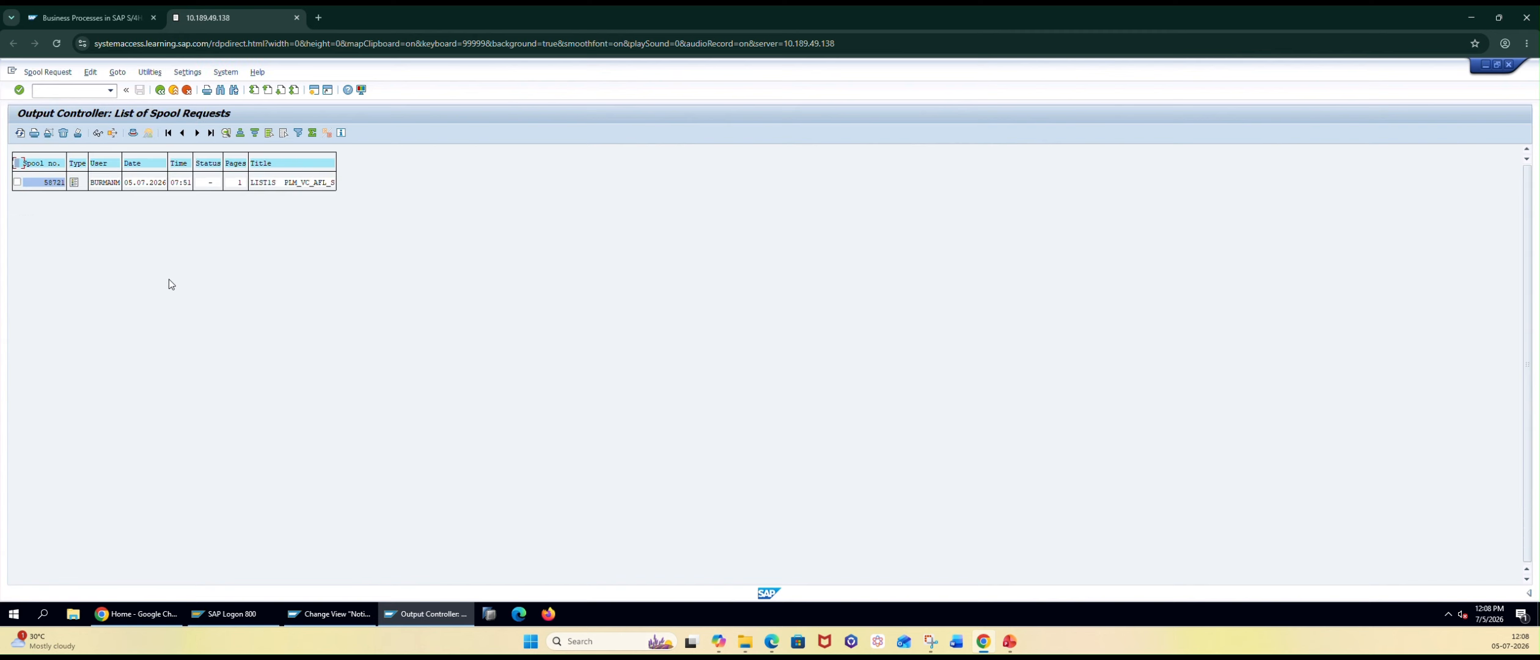
click(75, 185)
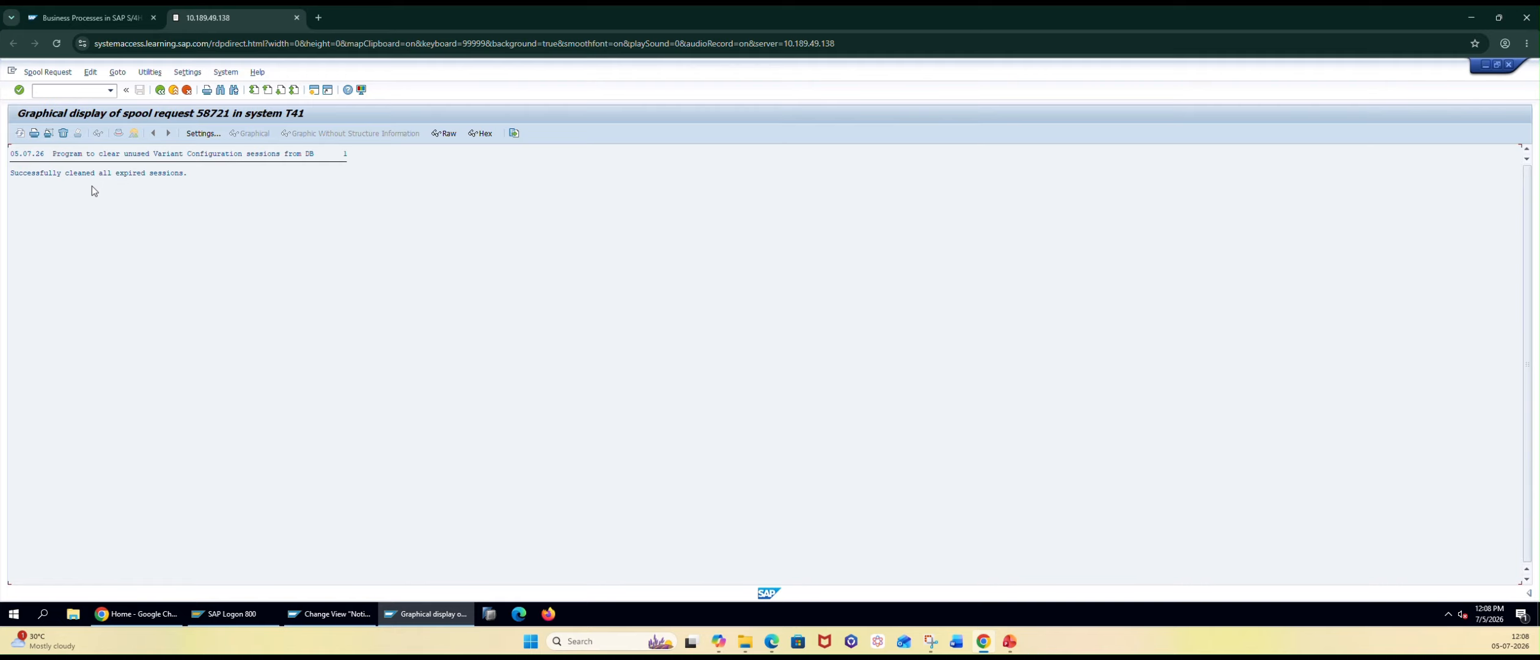
click(161, 91)
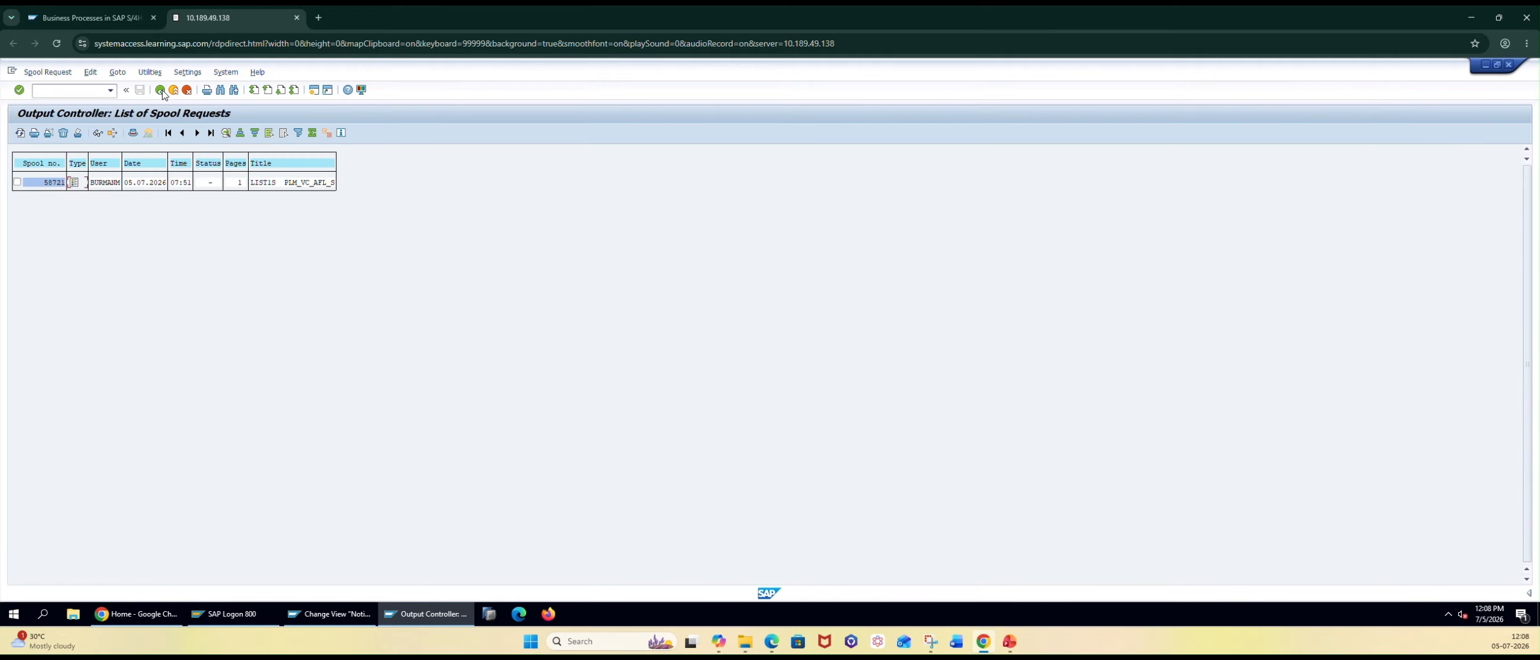
click(160, 91)
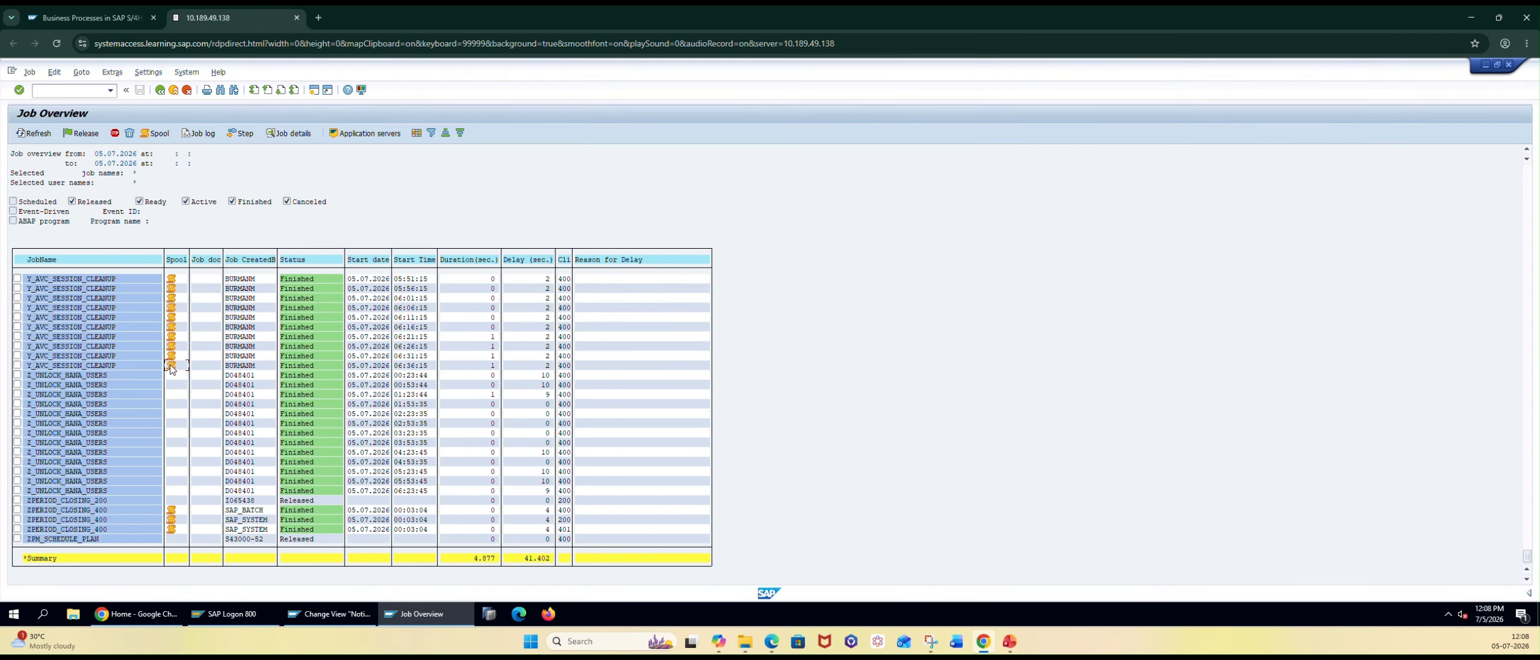
click(171, 366)
click(74, 184)
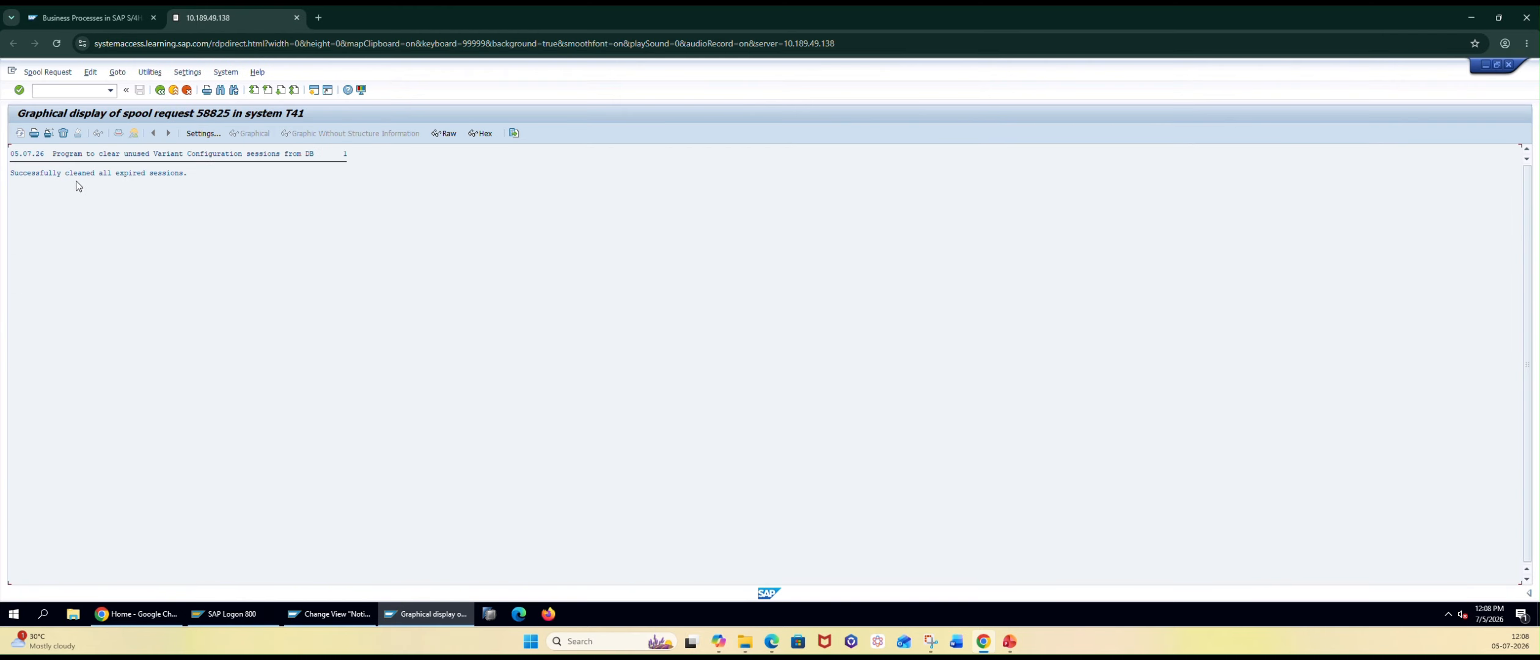
click(160, 90)
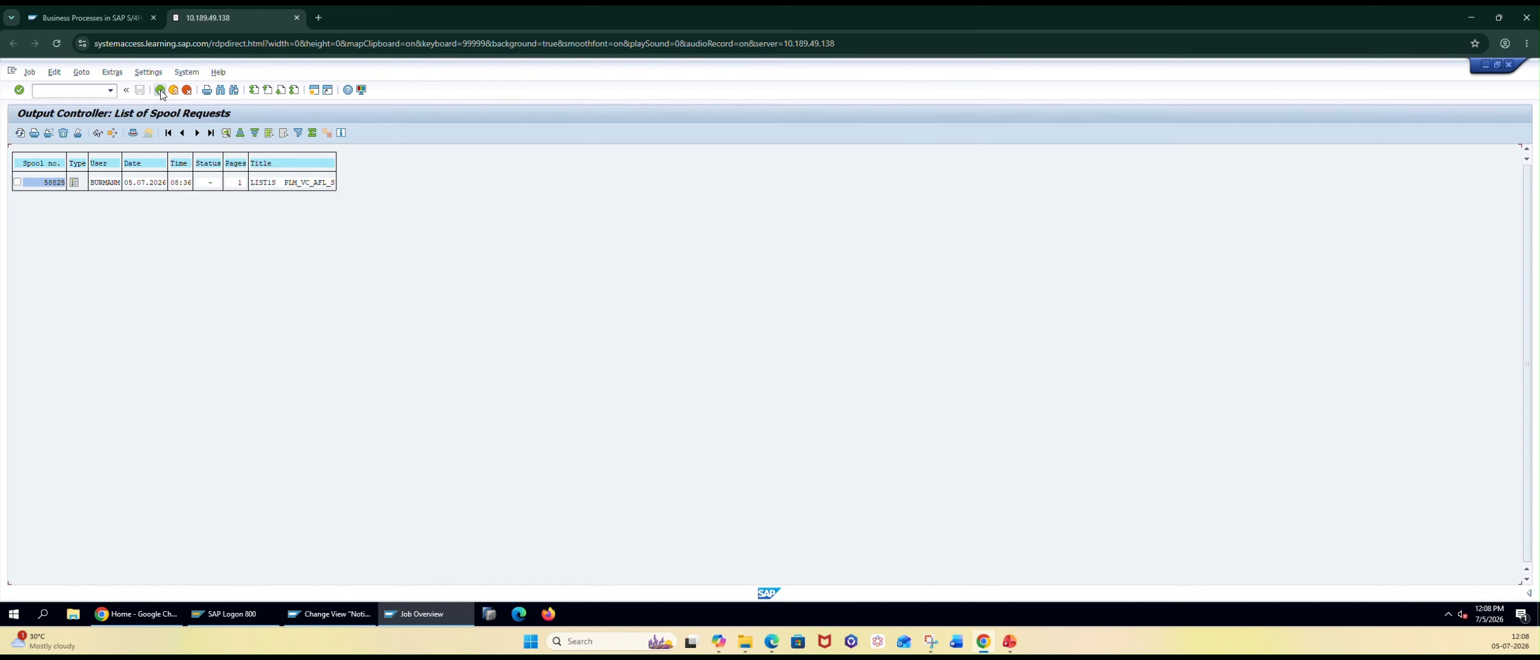
click(160, 91)
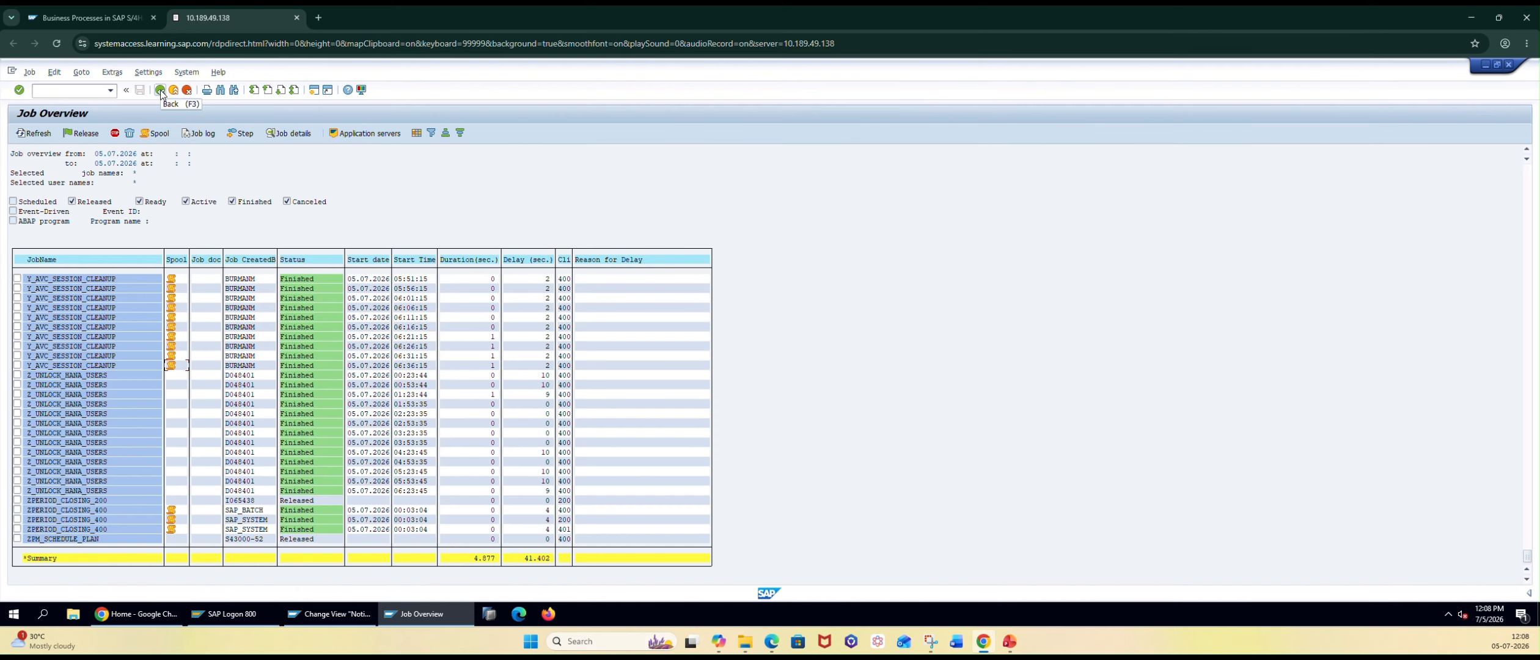
Examine the period closing report in the spool of SAP_BATCH's ZPERIOD_CLOSING_400 job and return to the job overview
click(172, 511)
click(75, 182)
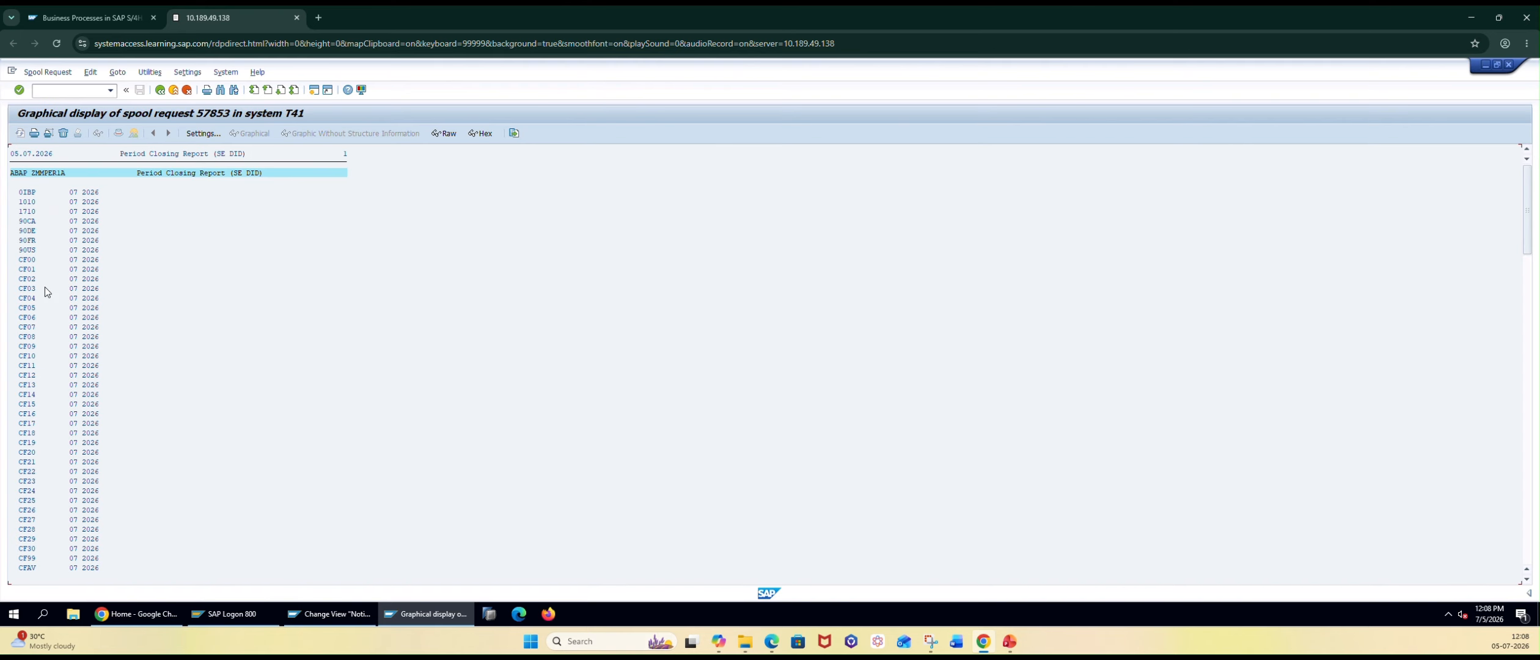
scroll(82, 263, down, 1)
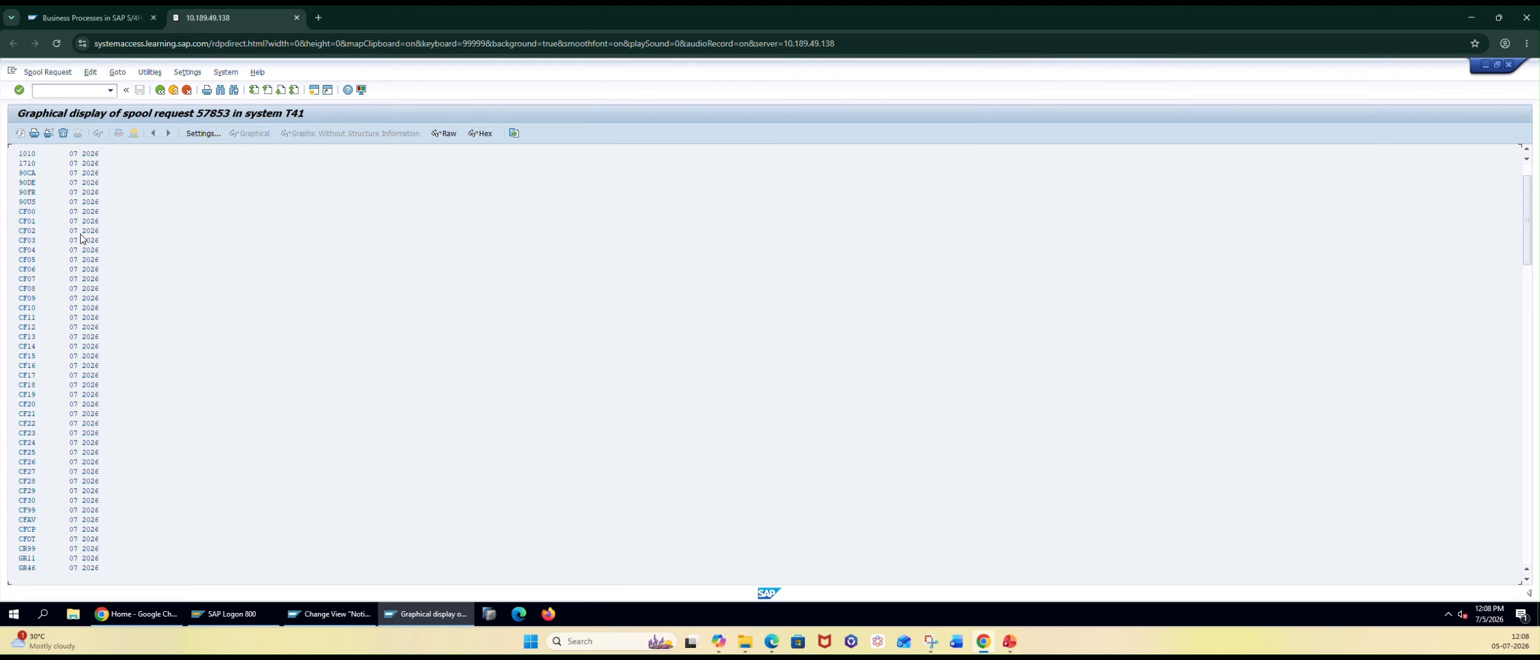
scroll(165, 174, up, 1)
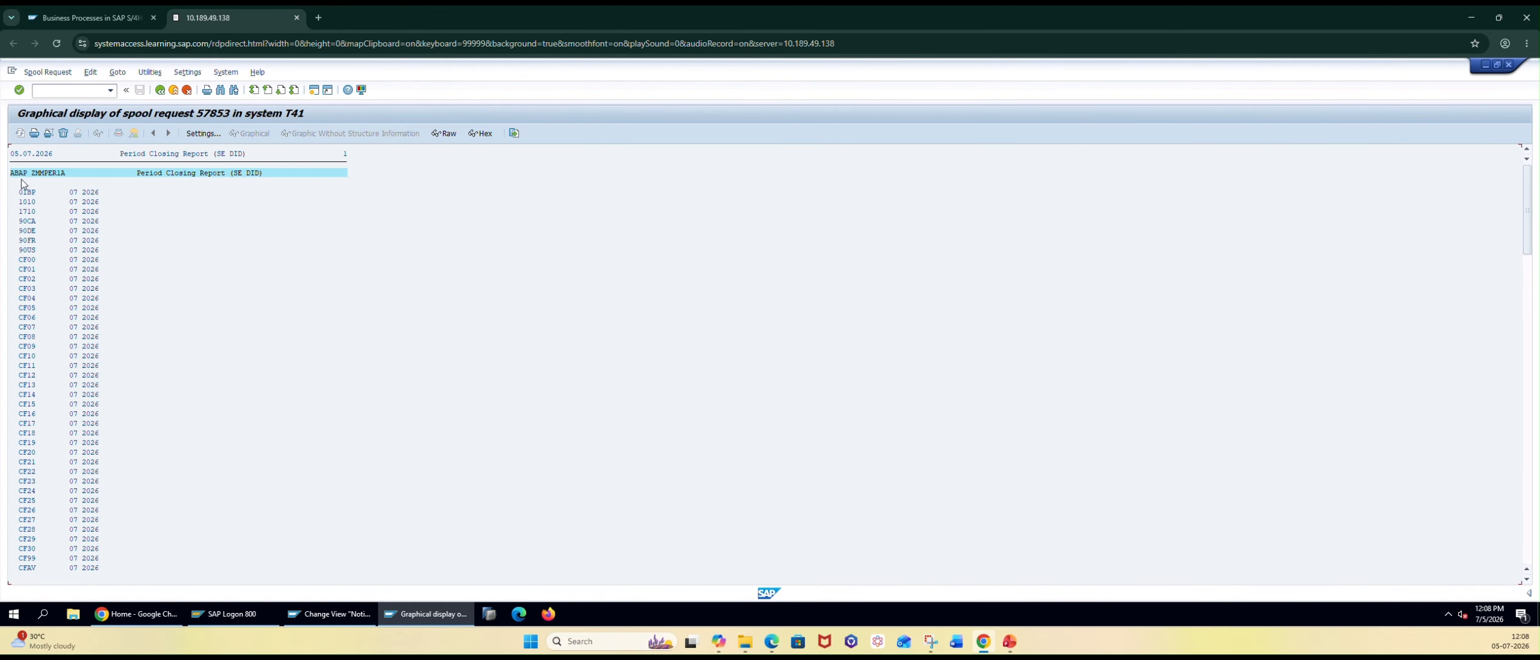
scroll(64, 353, down, 3)
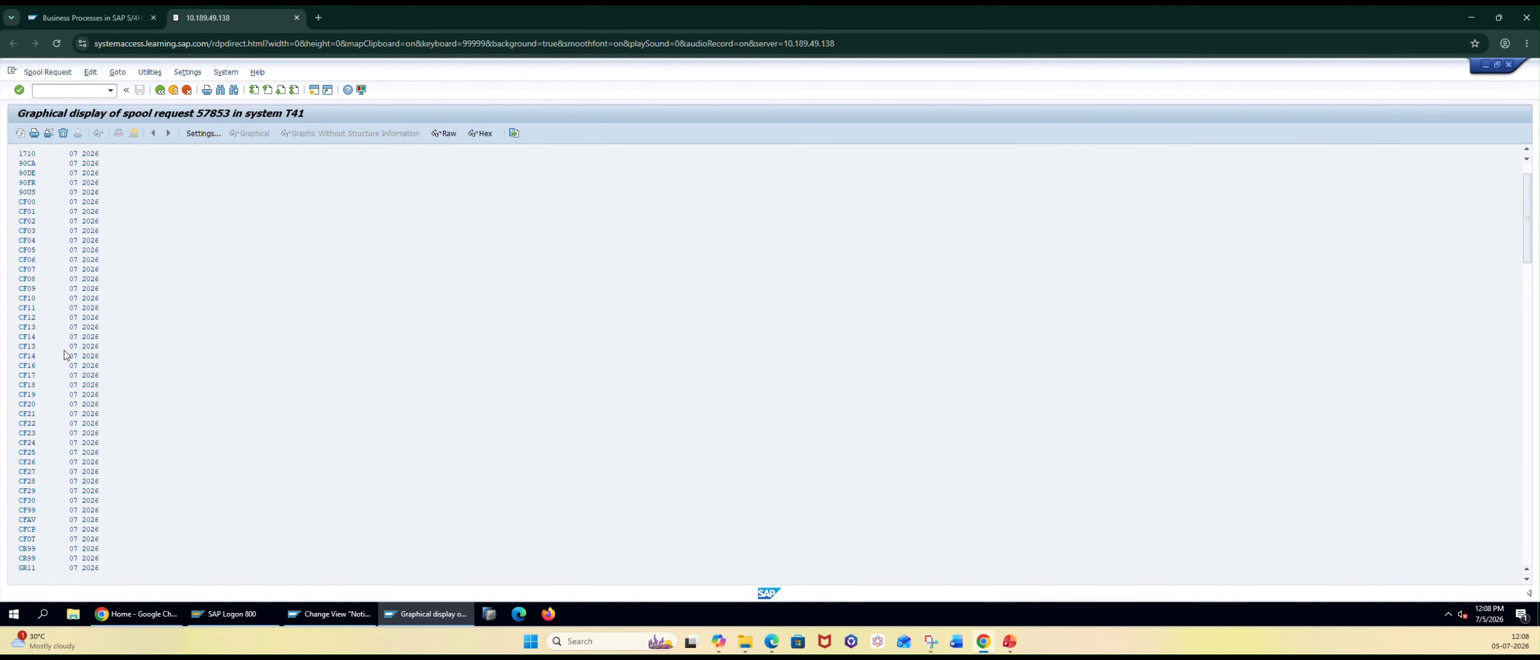
scroll(65, 354, down, 10)
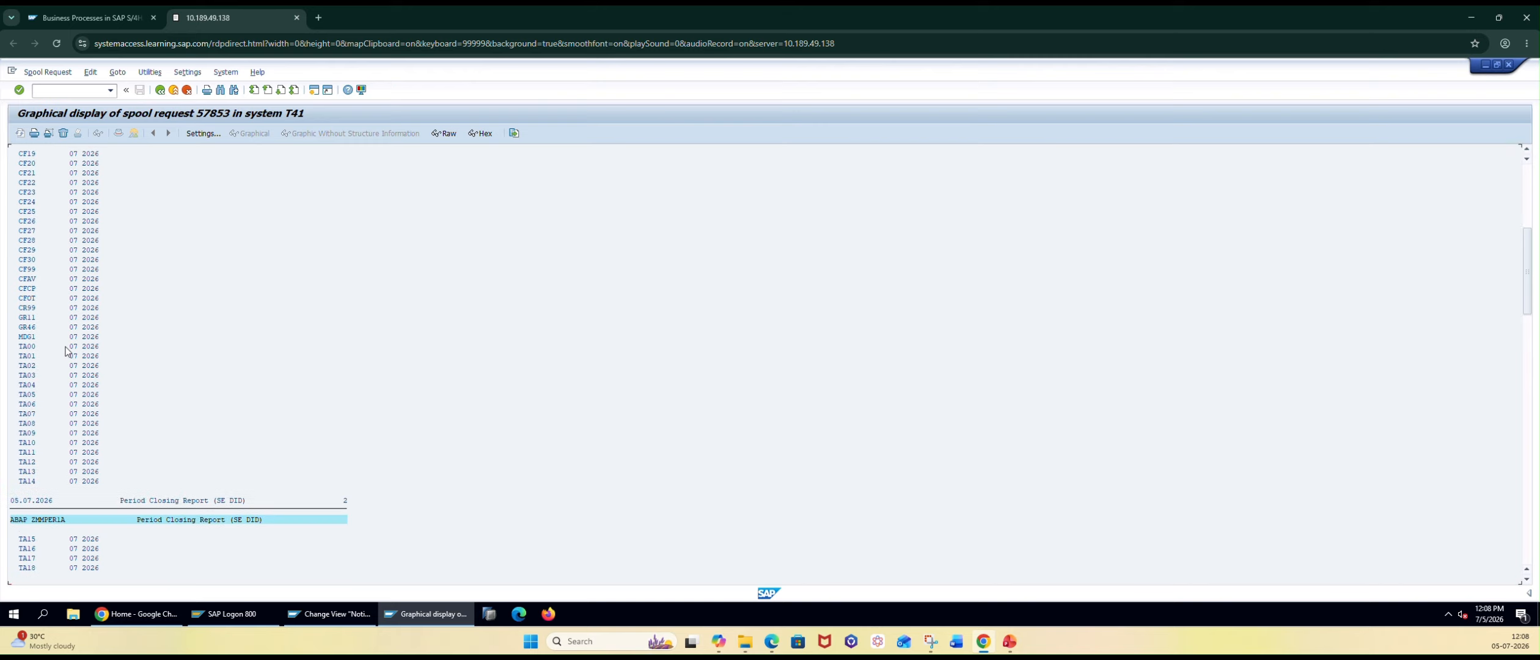
scroll(67, 350, down, 8)
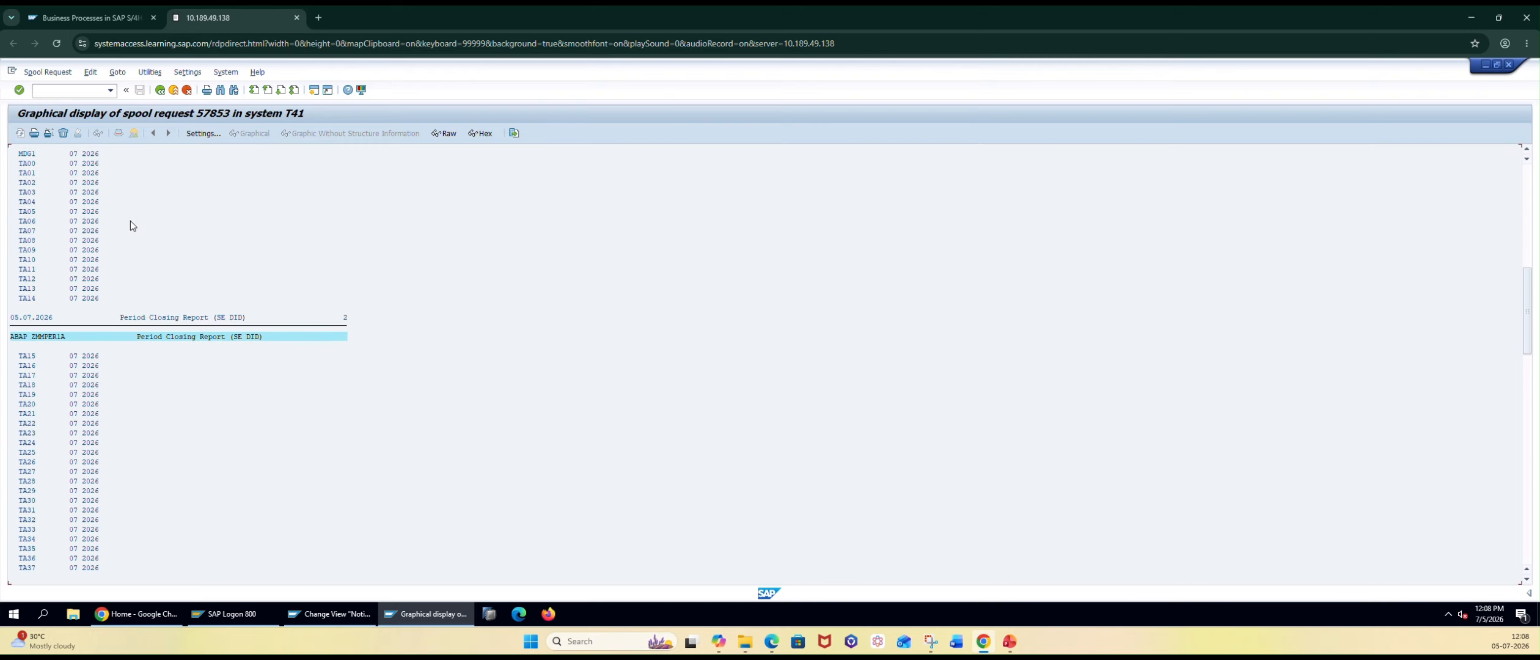
scroll(133, 225, down, 6)
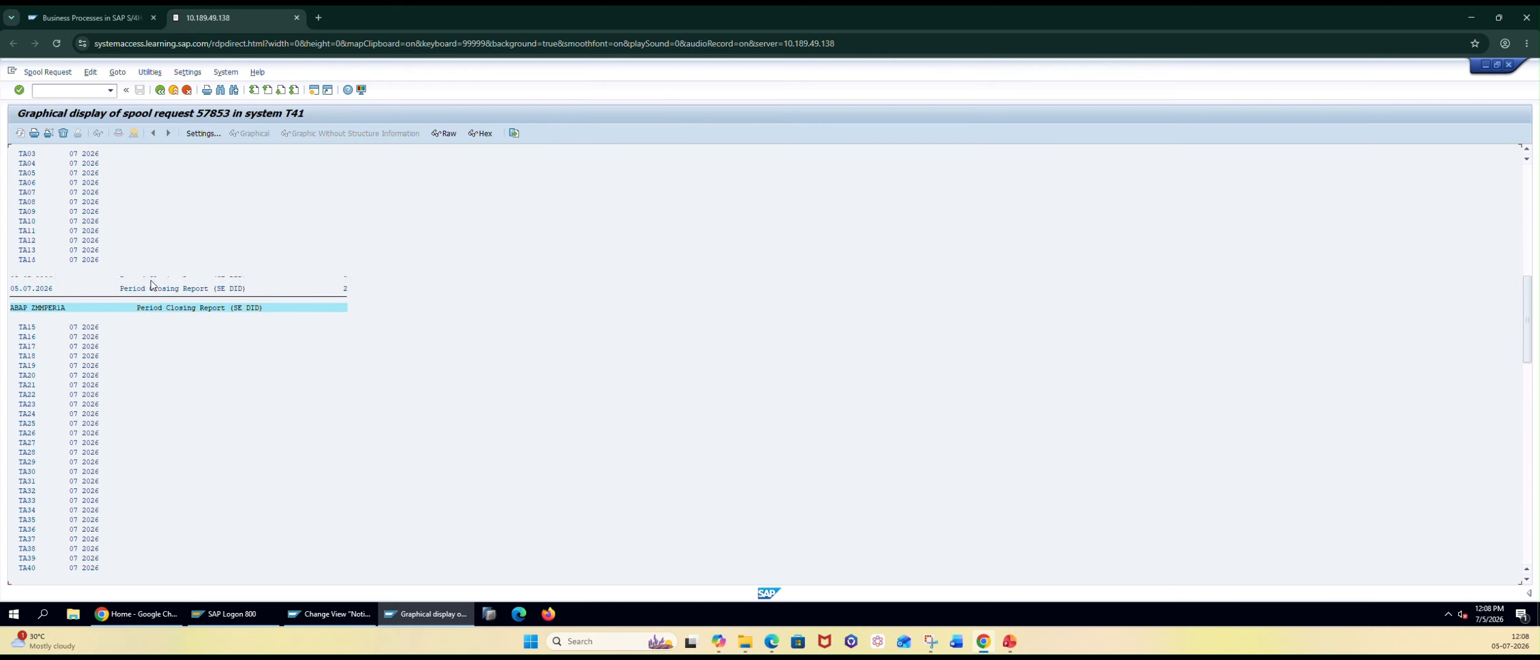
click(161, 90)
click(161, 90)
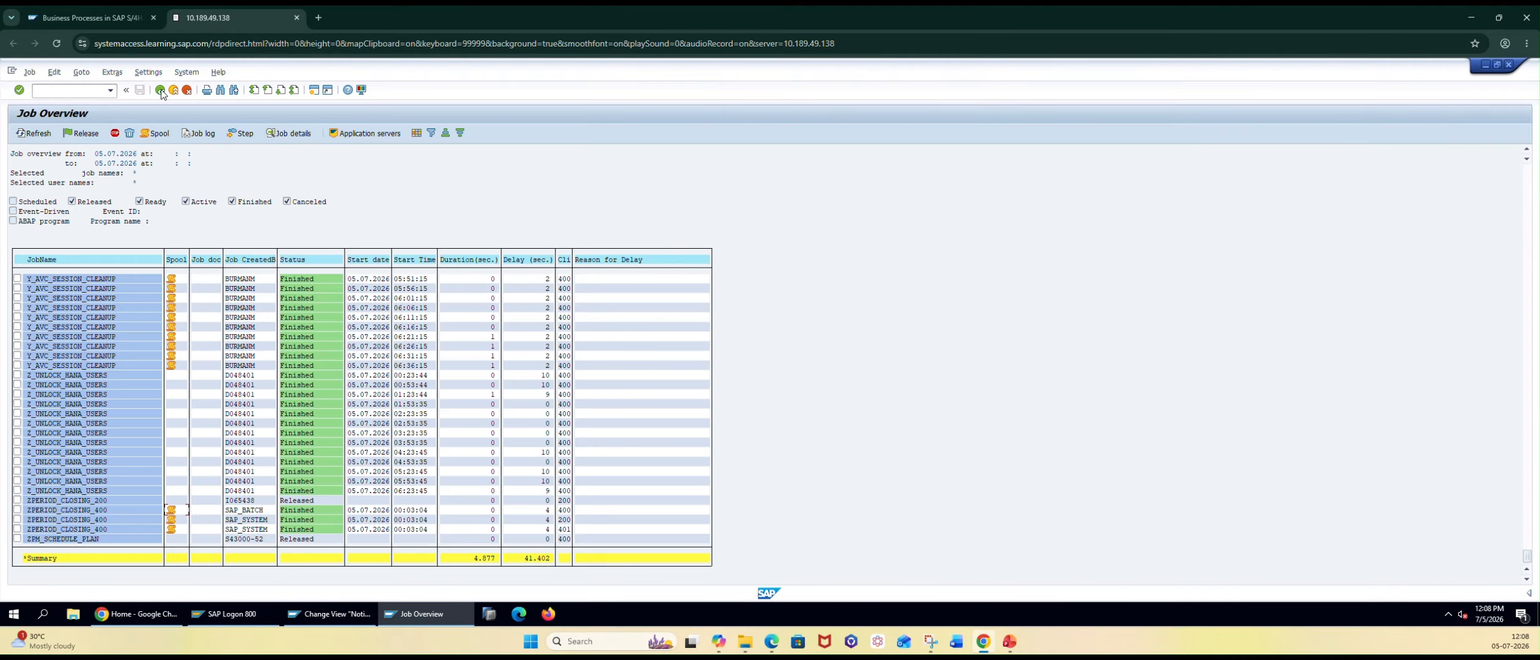
Check the job log of the Y_AVC_SESSION_CLEANUP run started at 06:26:15 and return to the job selection
click(17, 346)
click(213, 134)
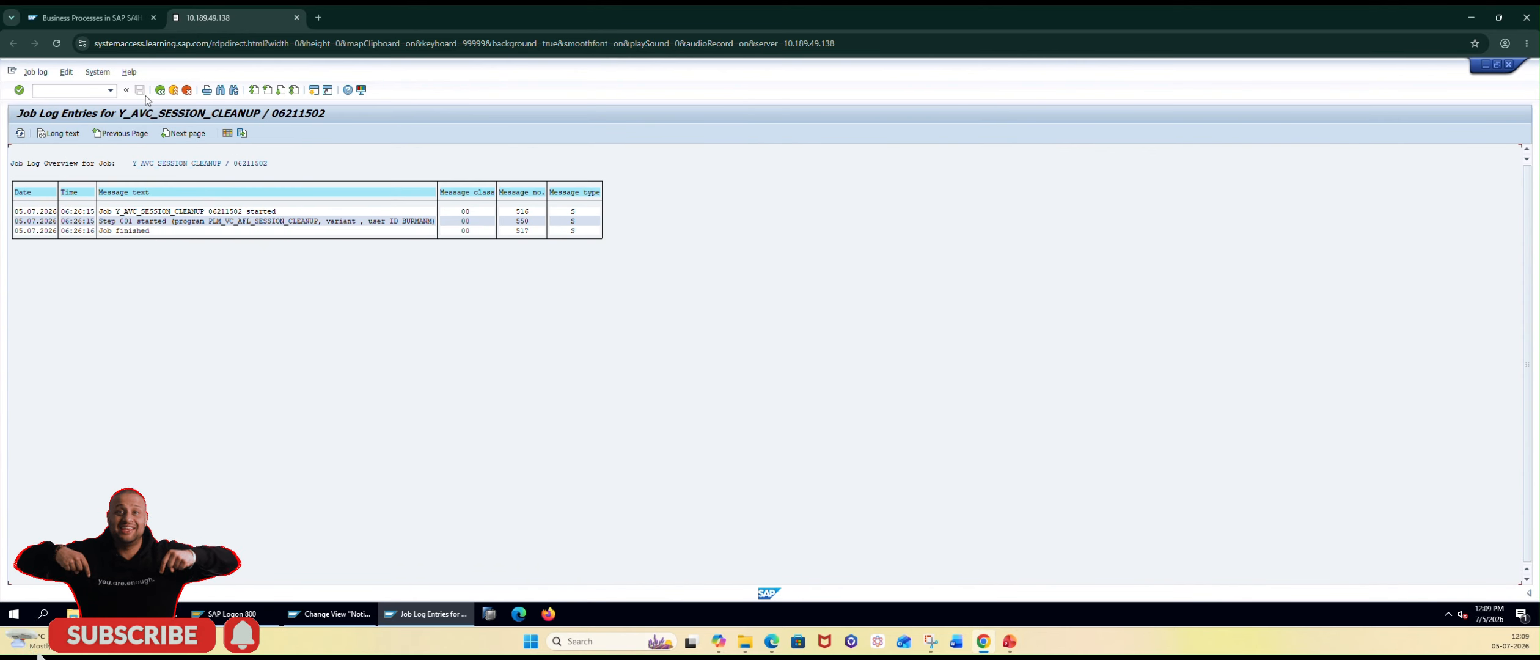
click(160, 90)
click(160, 91)
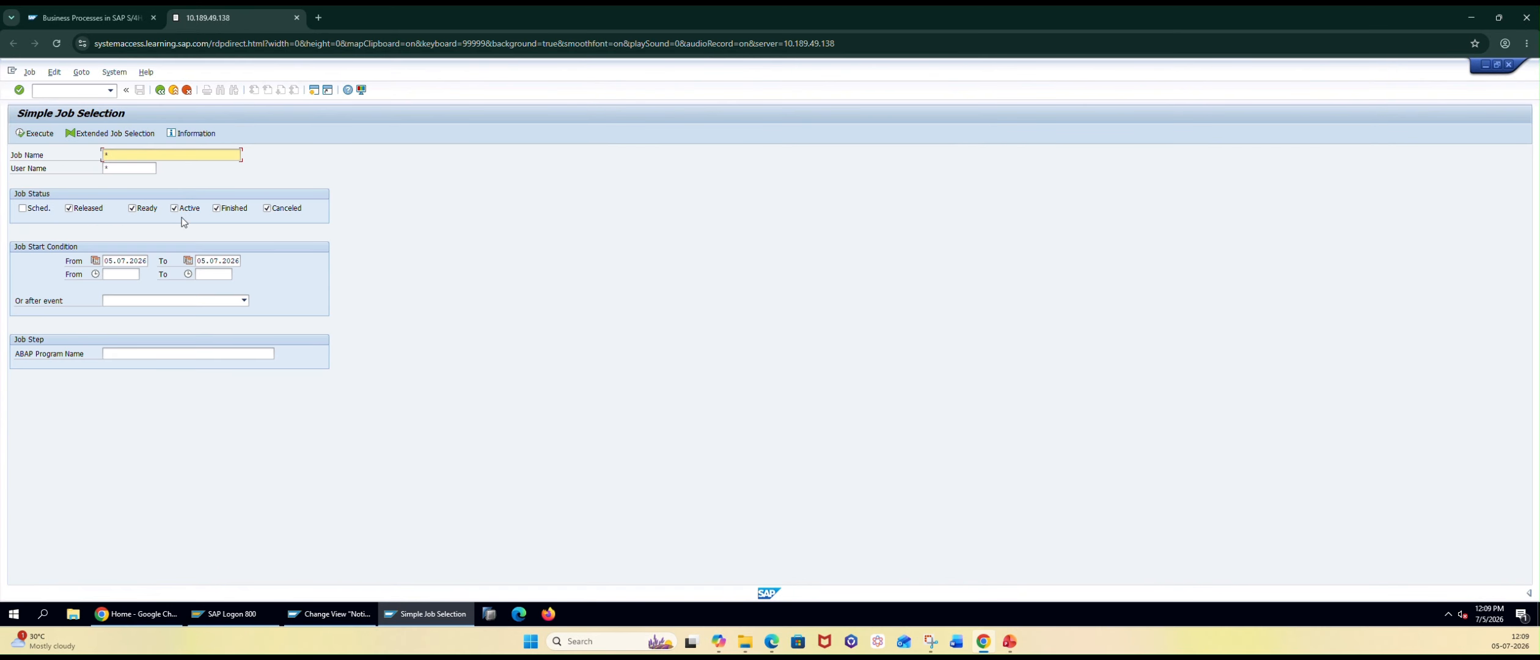
Restrict the job status to Canceled, set the start date from 09.06.2026, and list the matching jobs
click(227, 211)
click(187, 209)
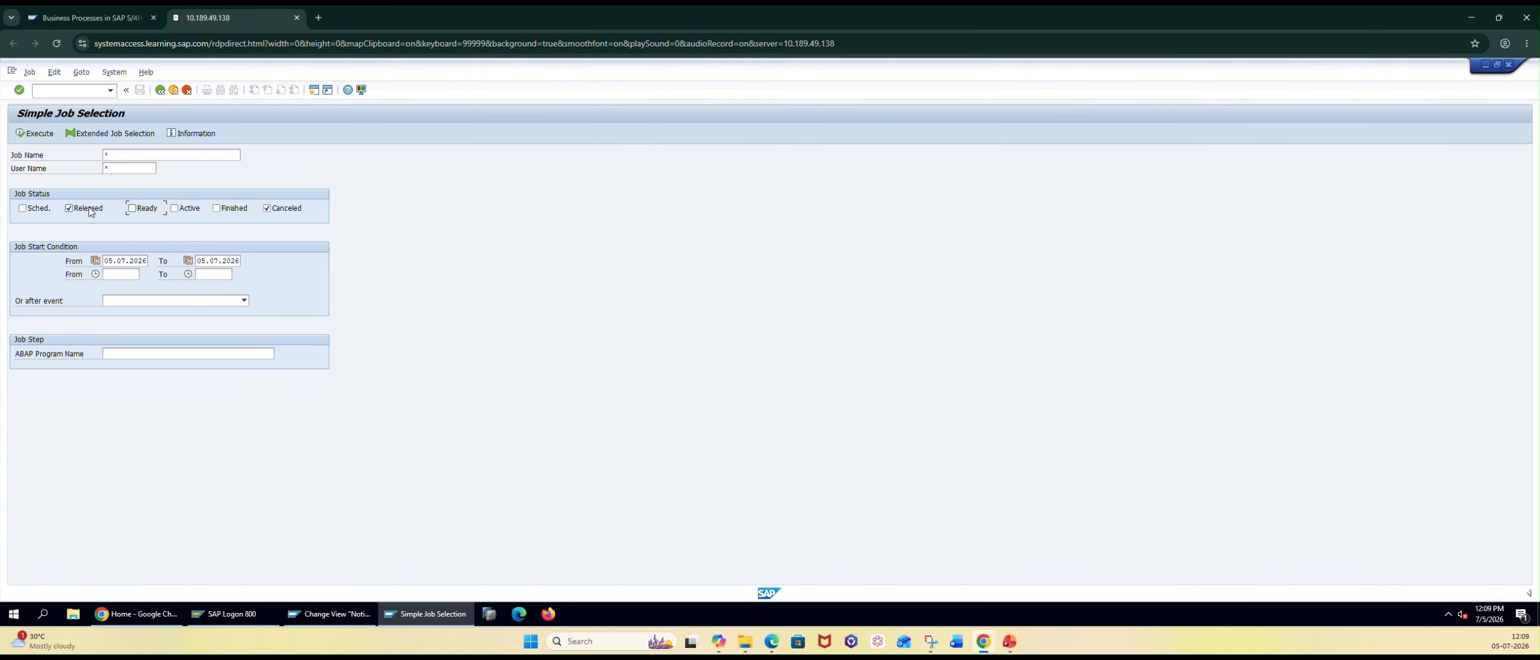
click(221, 262)
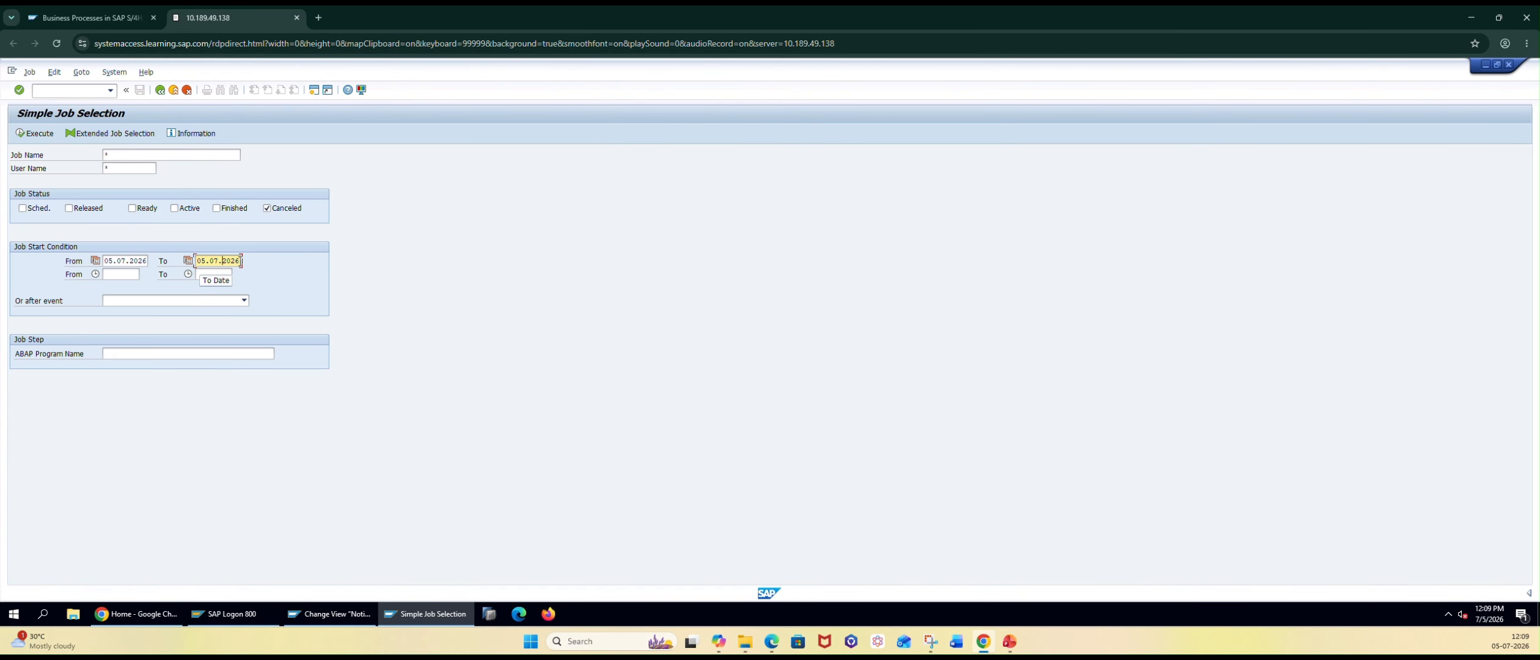
click(144, 260)
click(152, 261)
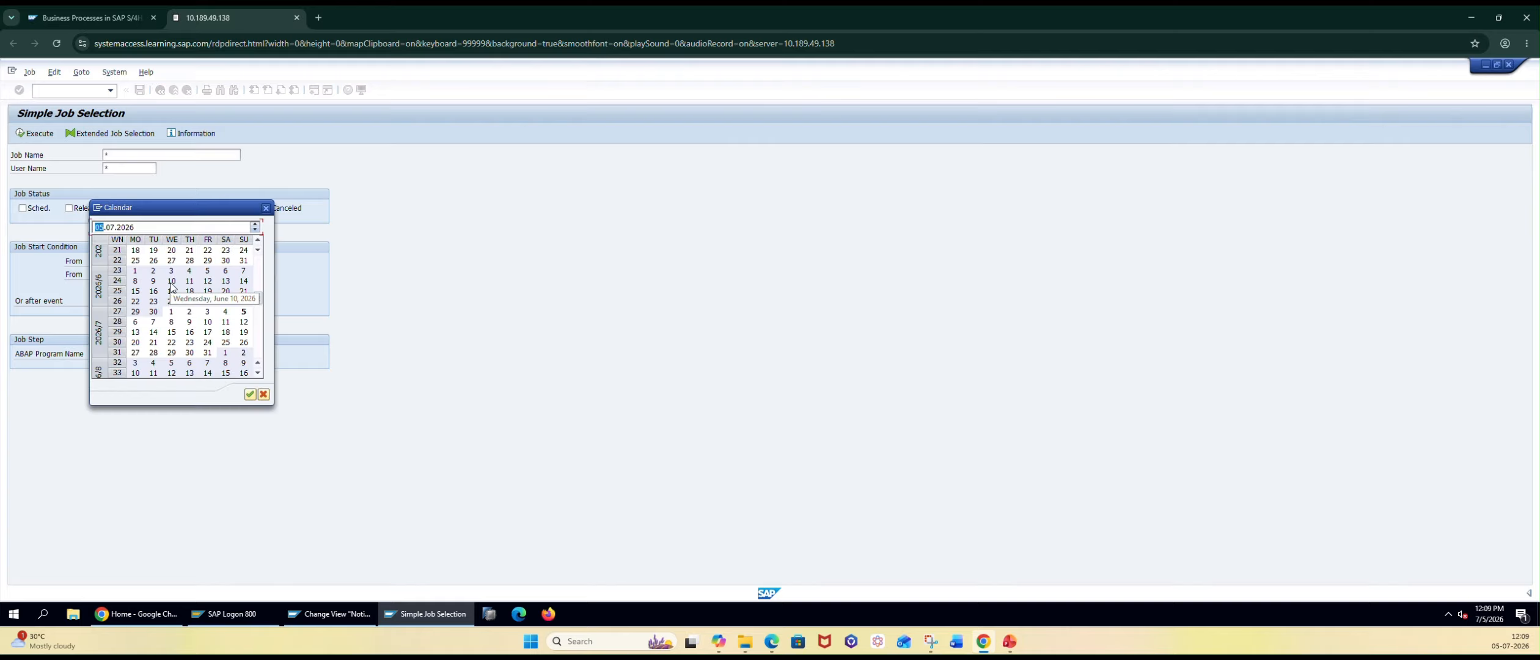
double_click(154, 281)
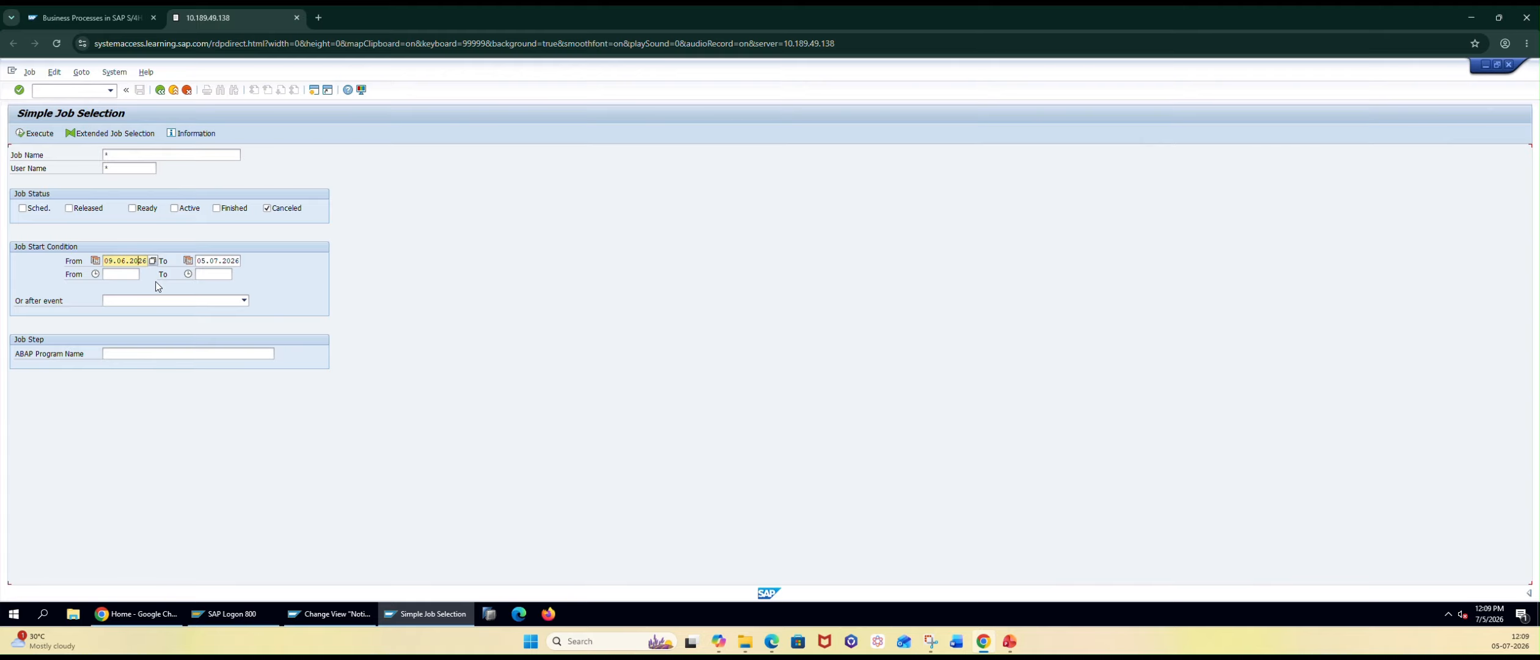
click(36, 133)
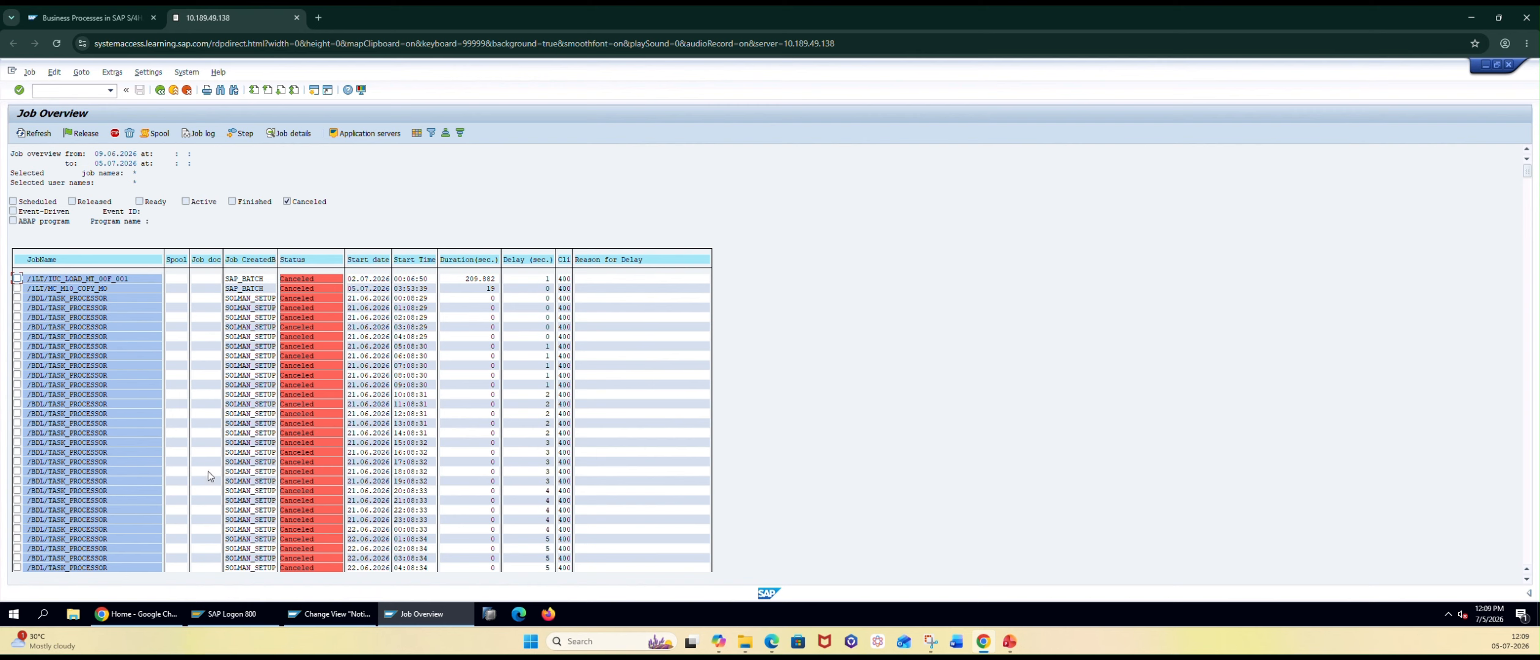
Read the job log of the canceled /BDL/TASK_PROCESSOR run of 21.06.2026 at 16:08:32 and return to the overview
click(17, 453)
click(202, 133)
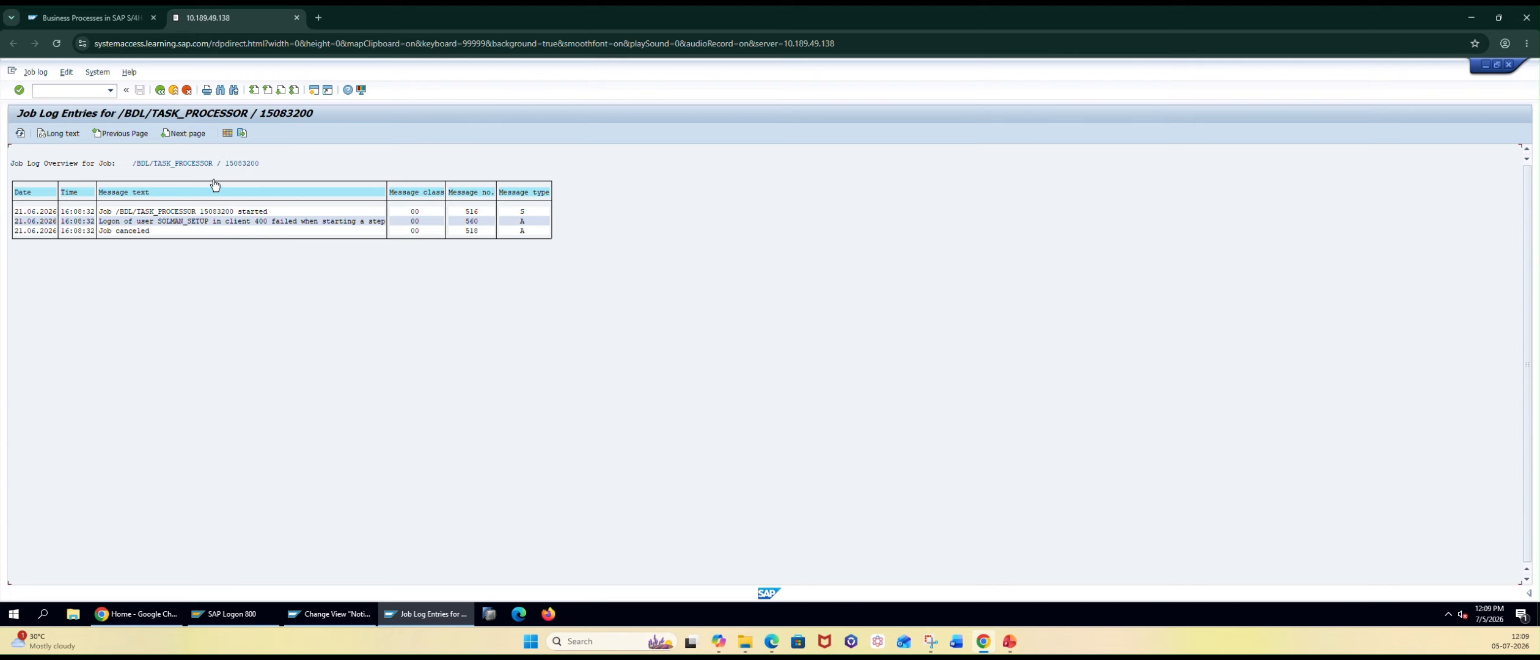
click(160, 91)
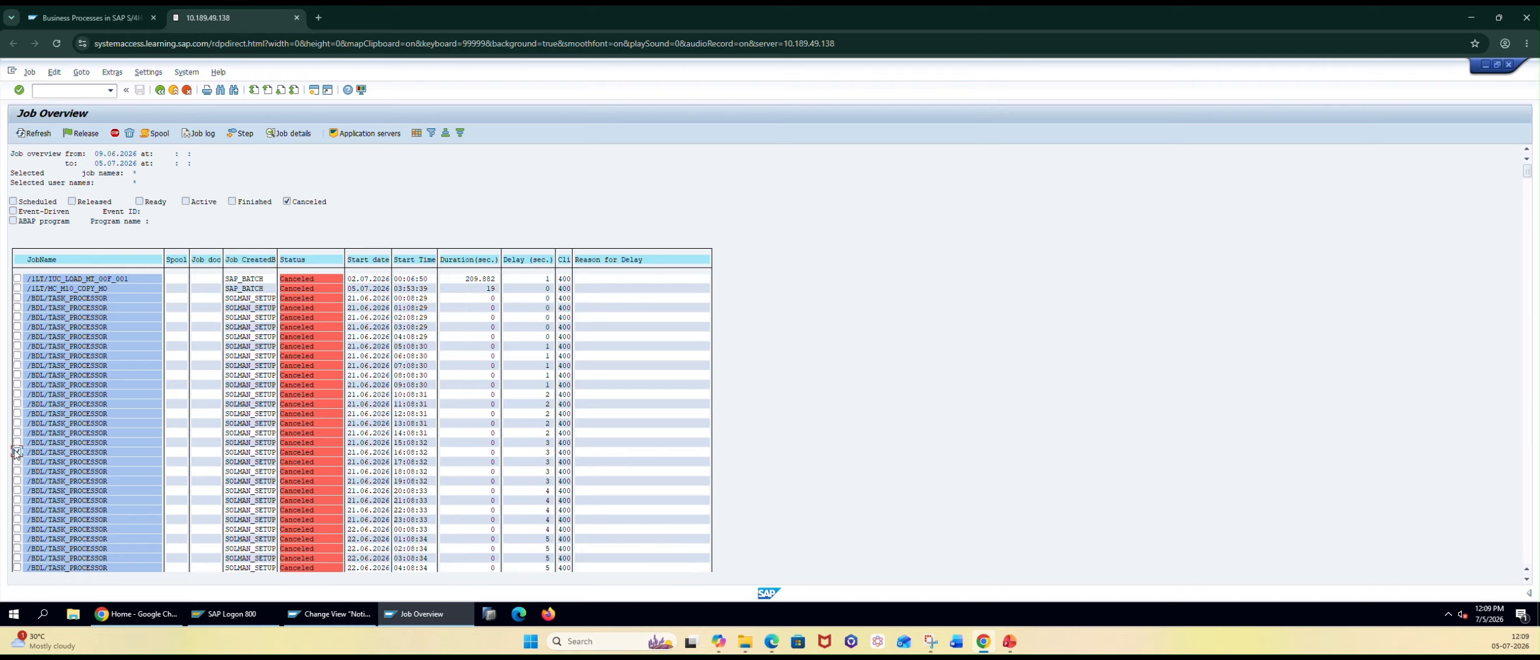
Open the job log of the canceled TRIGGER_CLONE_CONVERSION run of 22.06.2026 at 10:53:35
scroll(94, 451, down, 4)
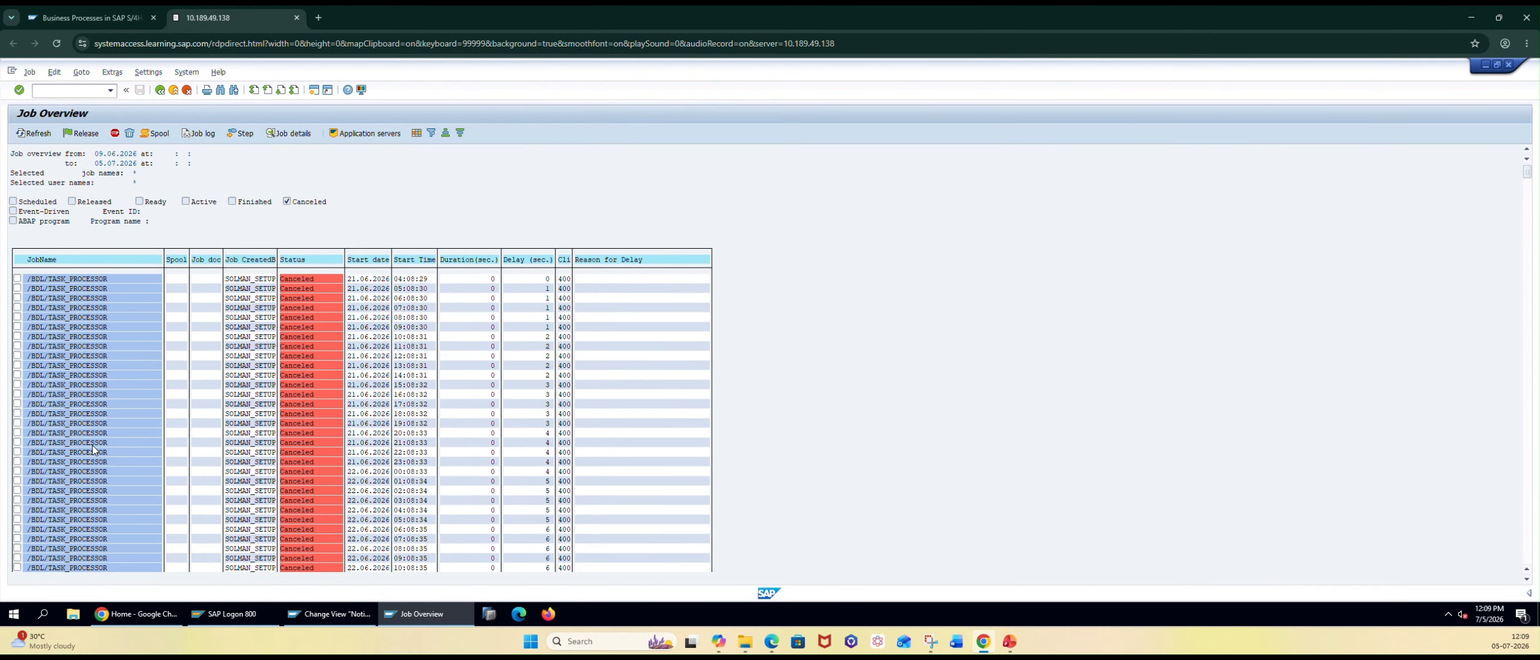
scroll(93, 449, down, 1)
drag(1527, 389, 1527, 511)
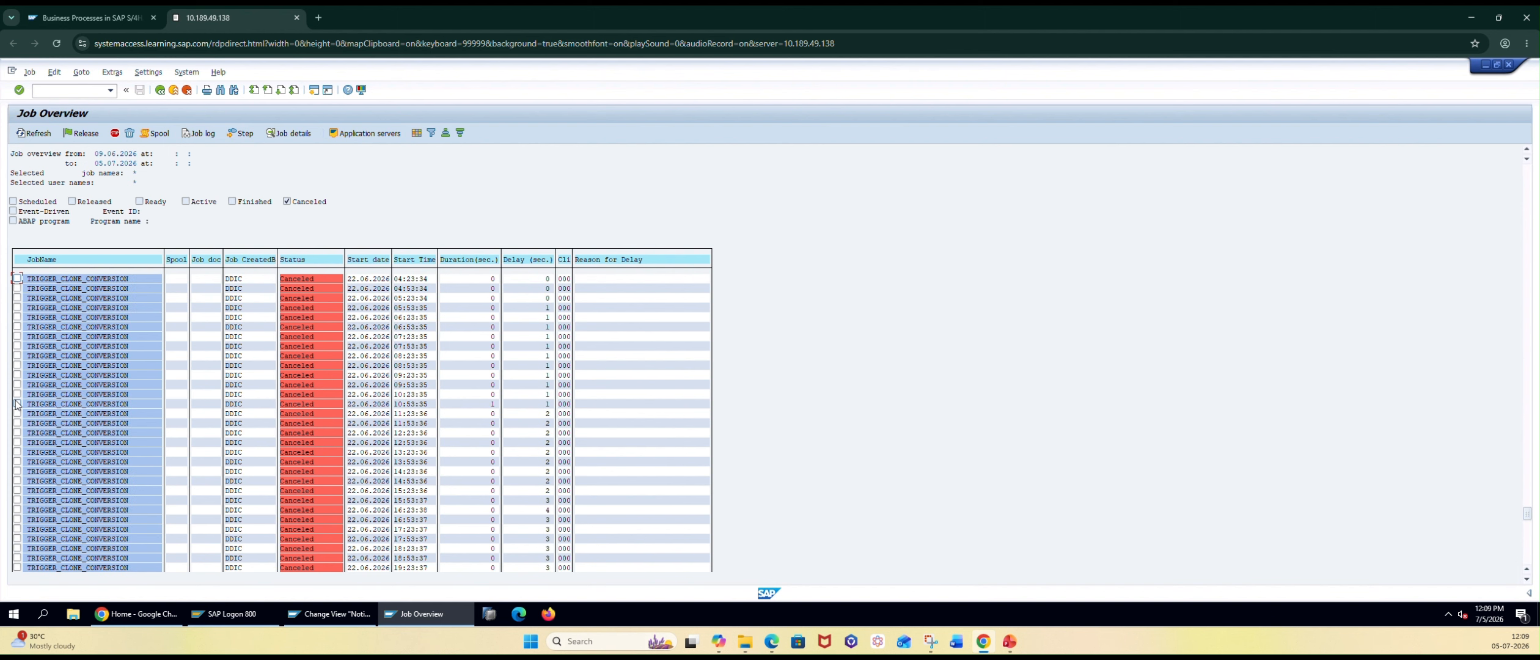
click(17, 404)
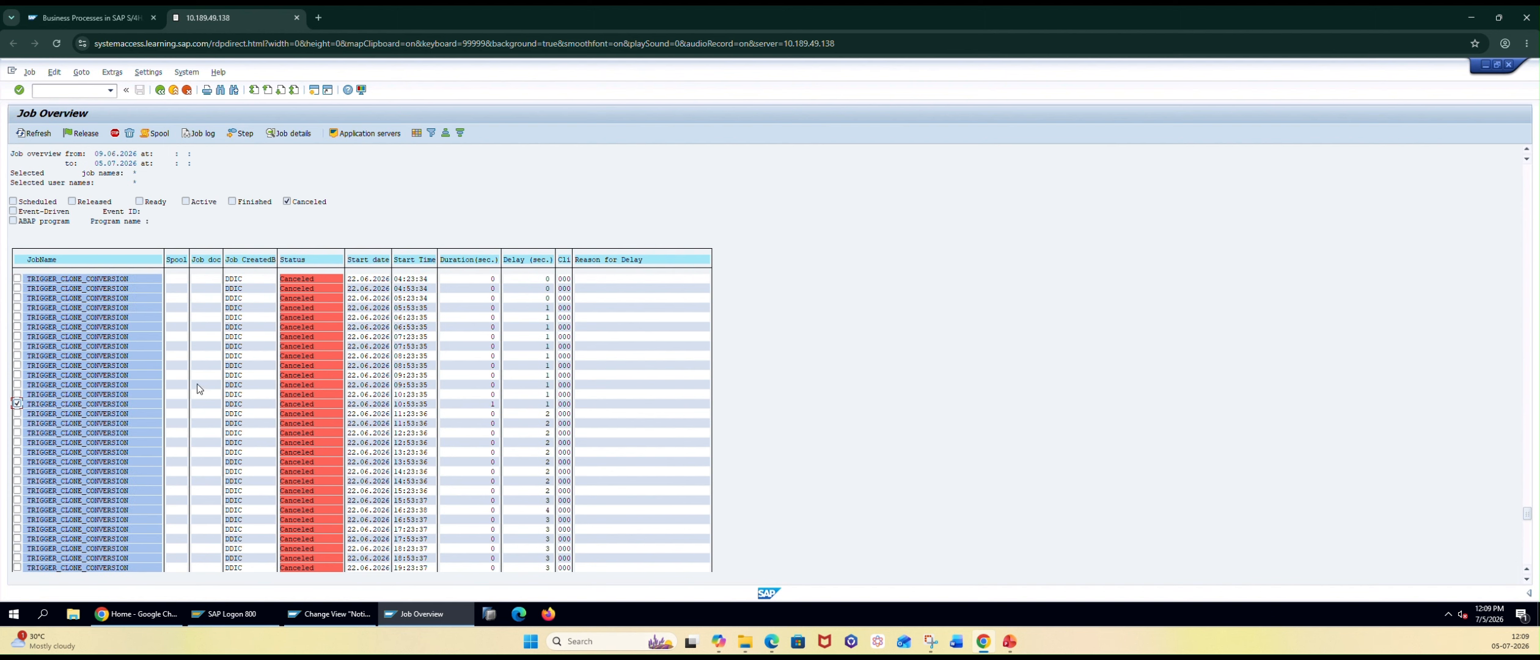
click(199, 132)
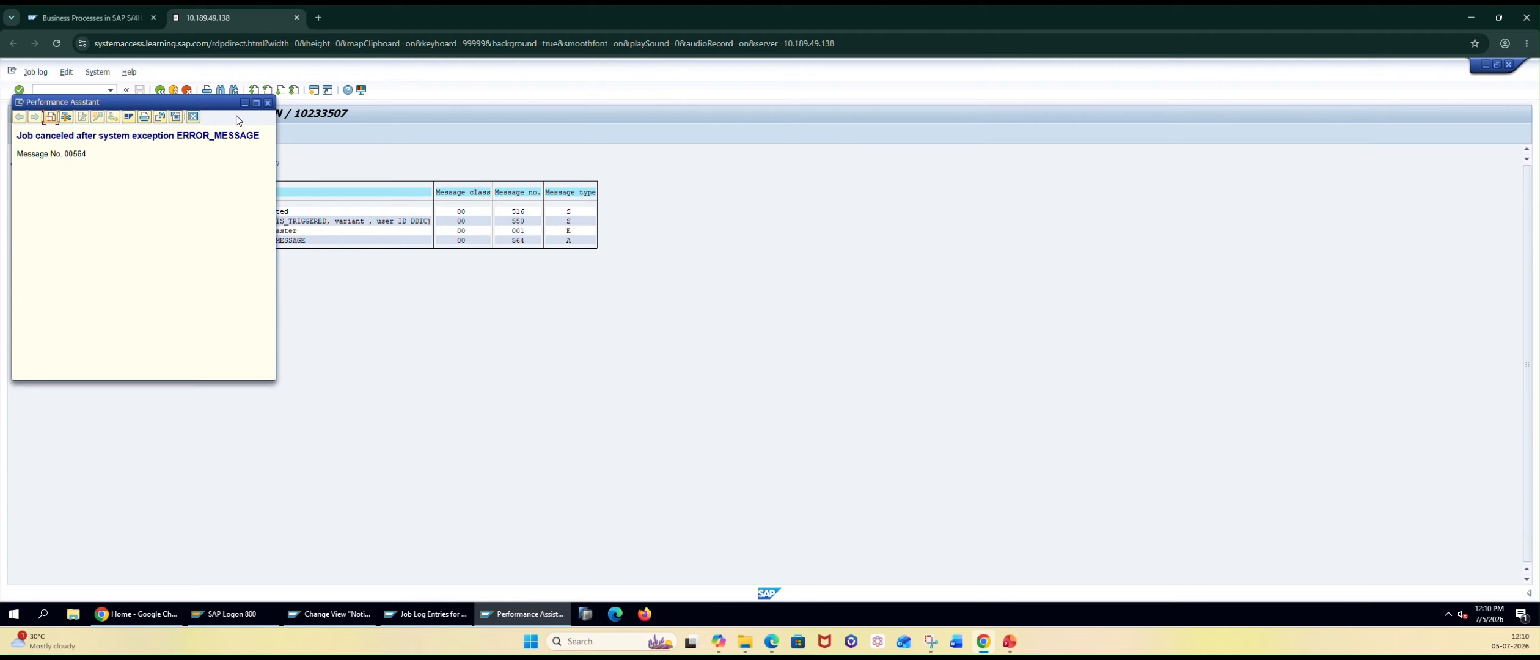
Check the long texts of the error messages in the job log, and return to the job overview with the run deselected
click(267, 102)
double_click(290, 234)
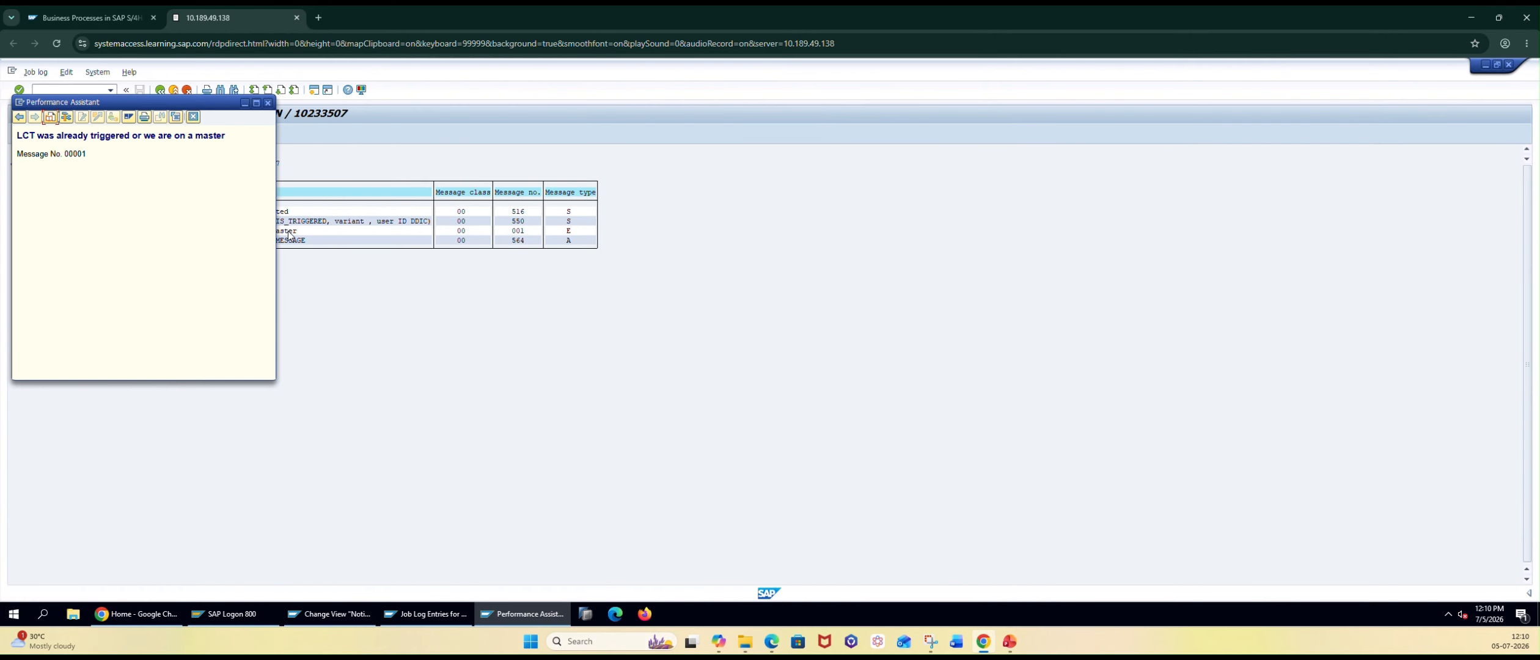
click(268, 103)
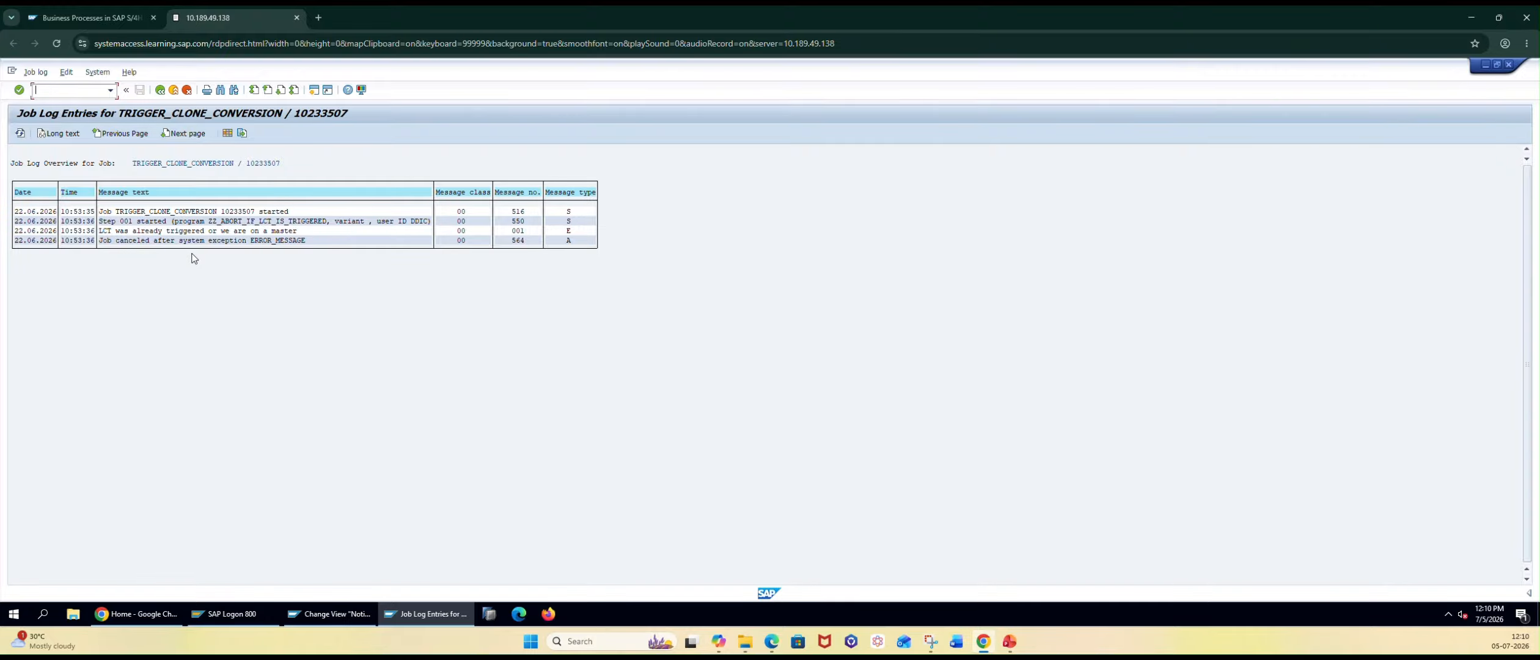
click(569, 232)
click(160, 89)
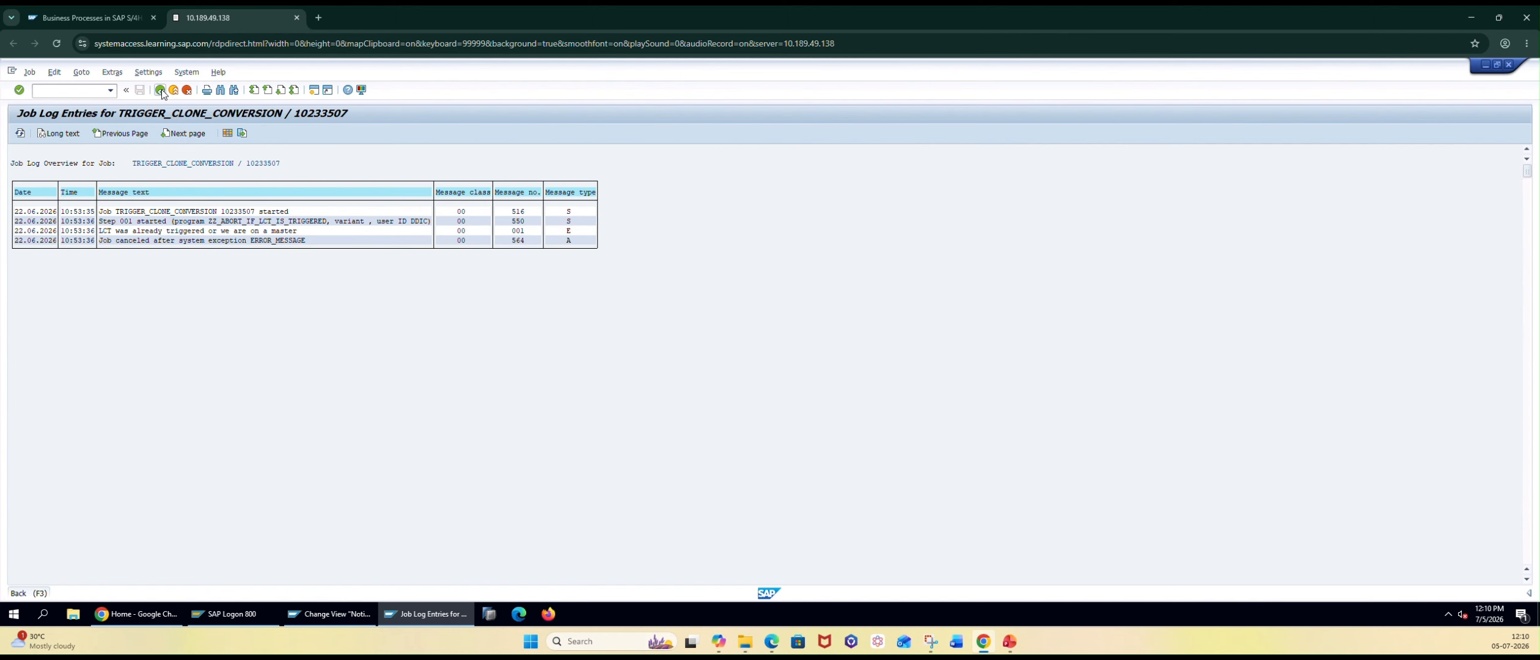
click(17, 404)
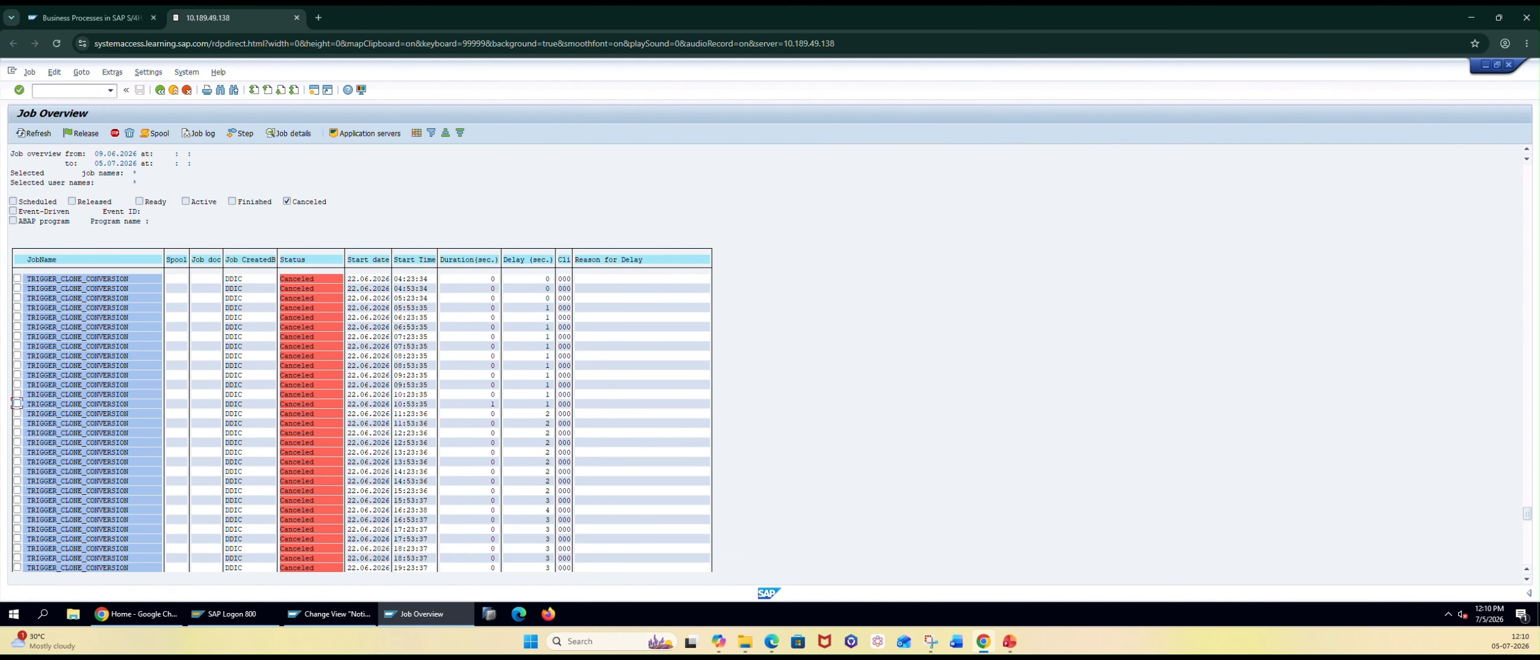
Look through the canceled TRIGGER_CLONE_CONVERSION runs from 29.06.2026 to 02.07.2026 in the job overview
drag(1527, 514, 1527, 545)
scroll(243, 414, down, 4)
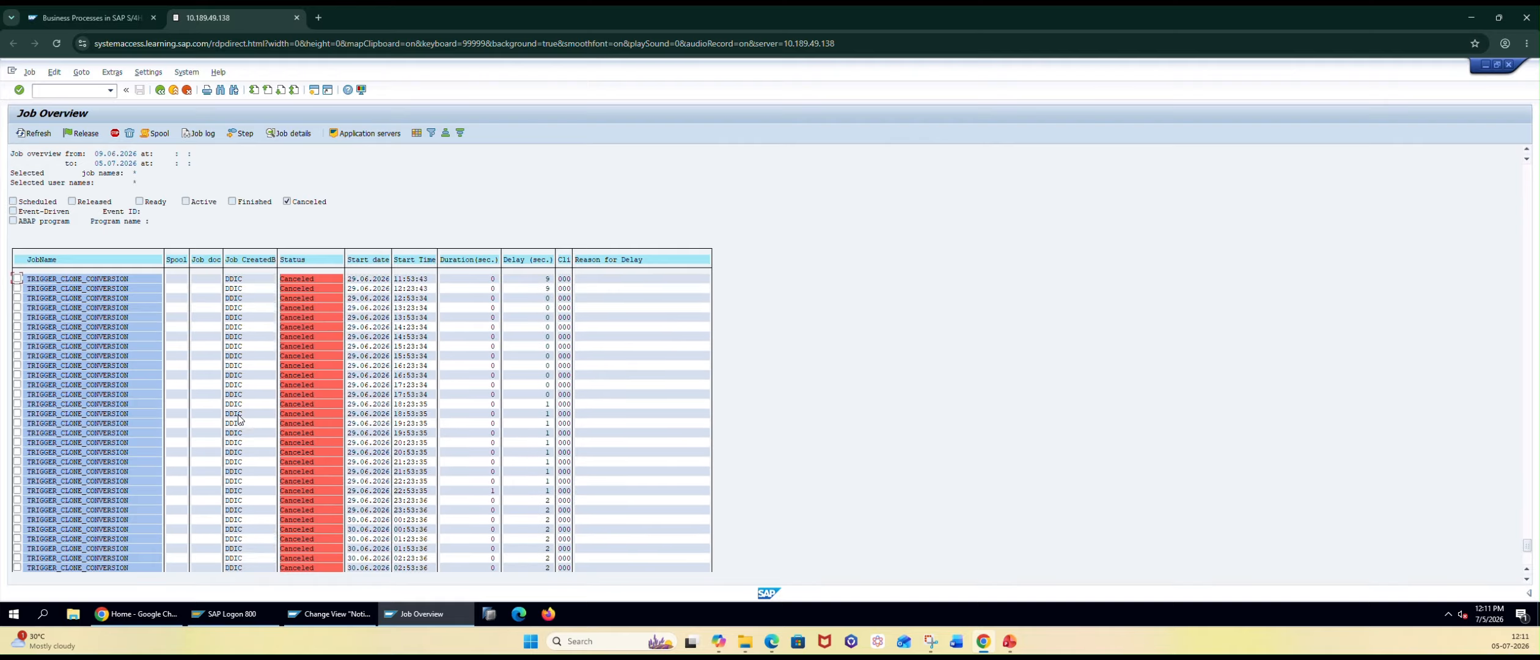
scroll(238, 419, down, 3)
scroll(238, 426, down, 5)
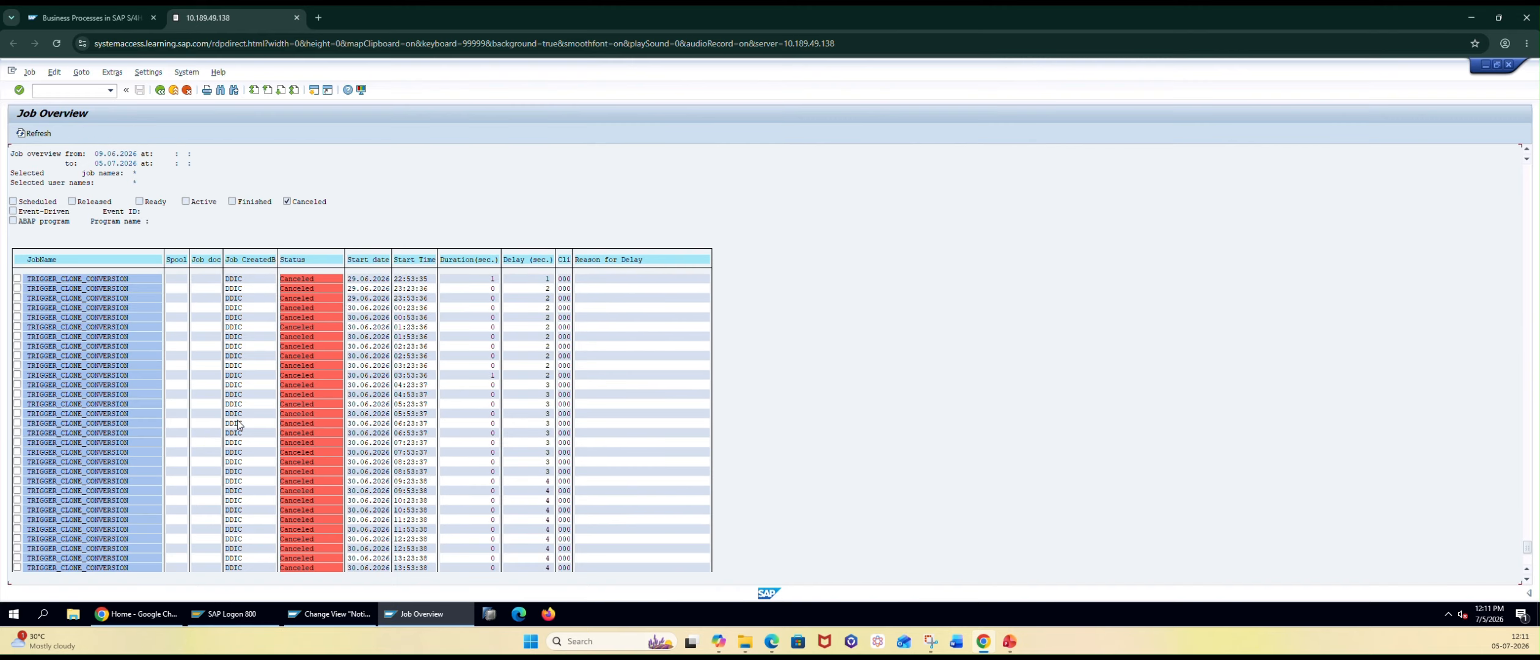
scroll(238, 422, down, 2)
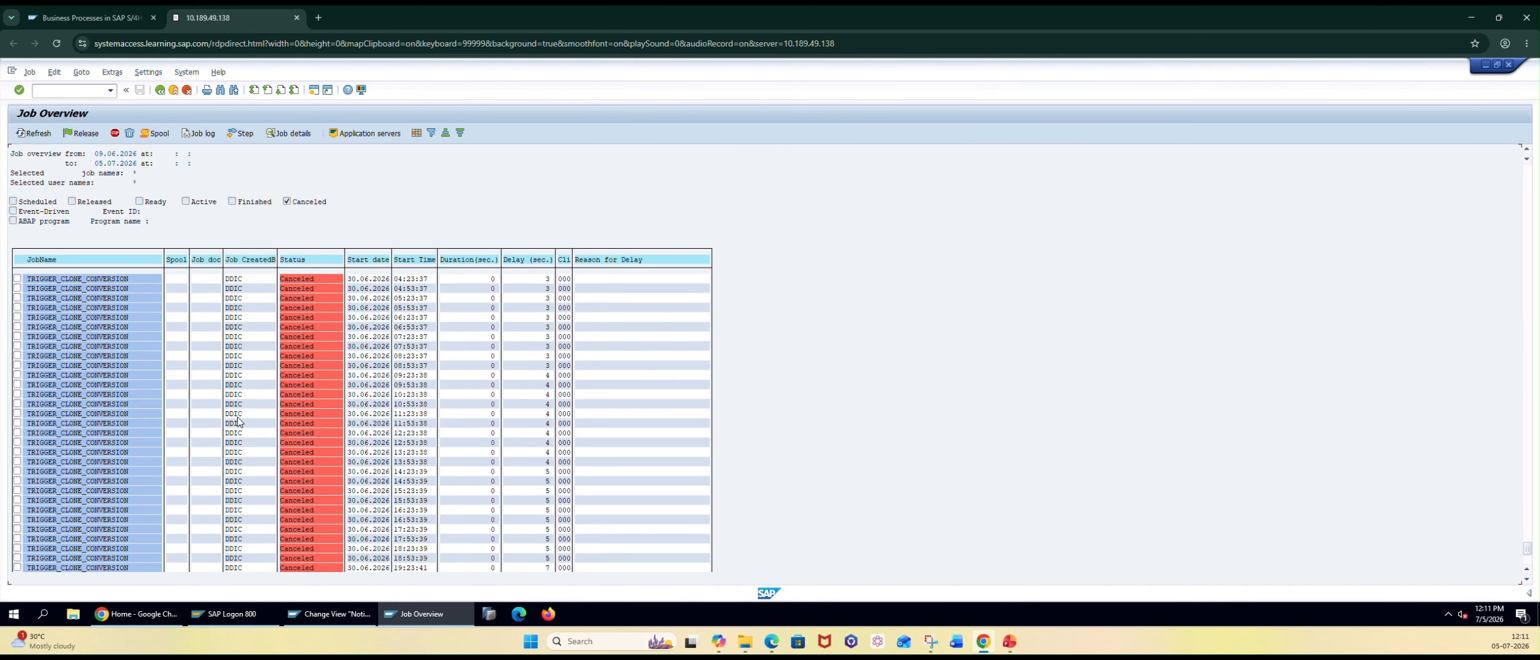
scroll(238, 419, down, 1)
scroll(239, 419, down, 5)
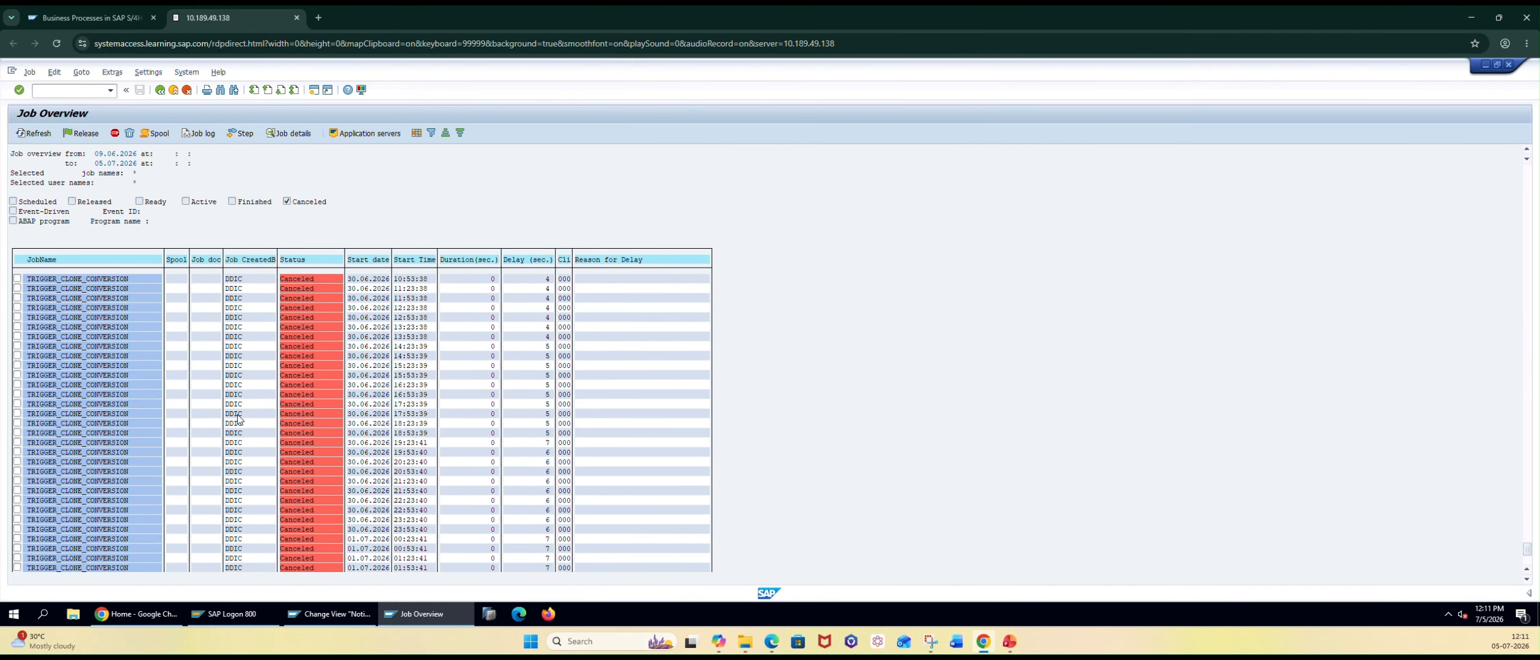
scroll(239, 418, down, 1)
scroll(239, 417, down, 2)
scroll(240, 417, down, 1)
scroll(240, 418, down, 2)
scroll(239, 418, down, 2)
scroll(292, 404, down, 3)
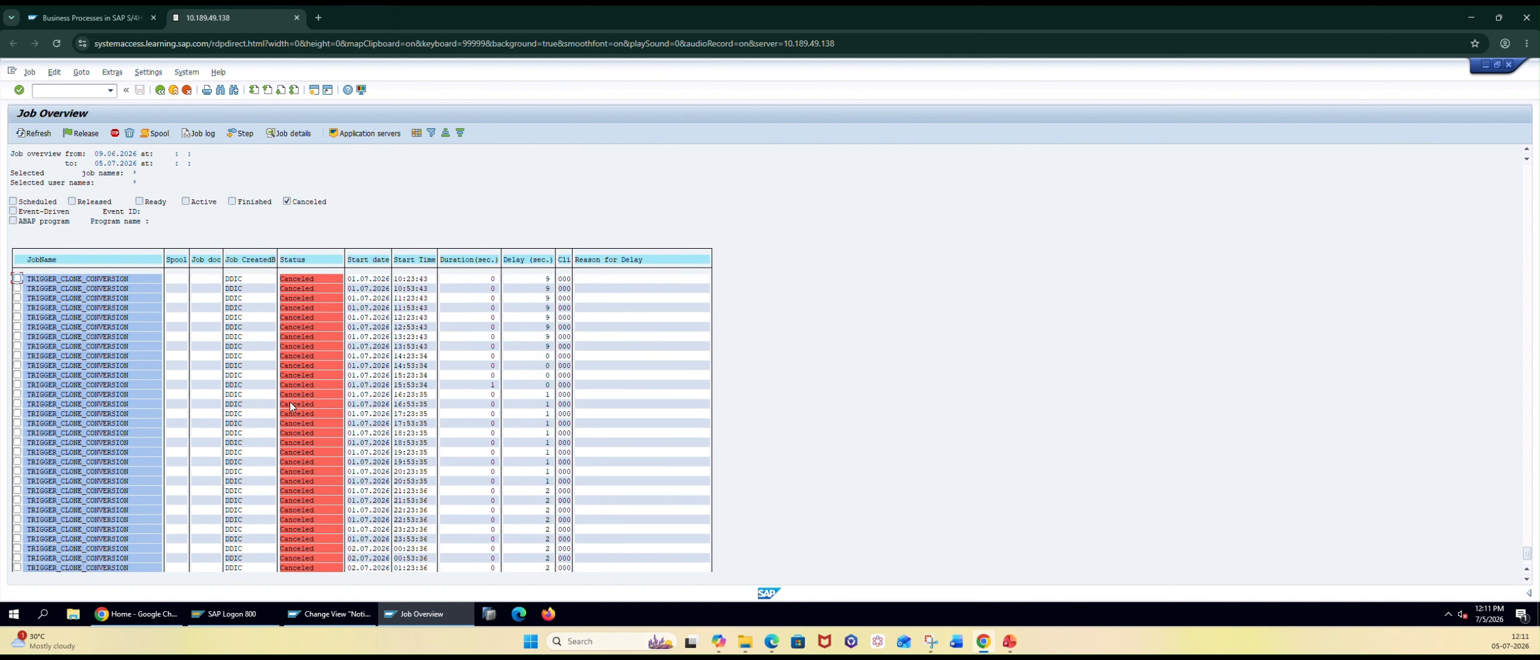
scroll(292, 406, down, 3)
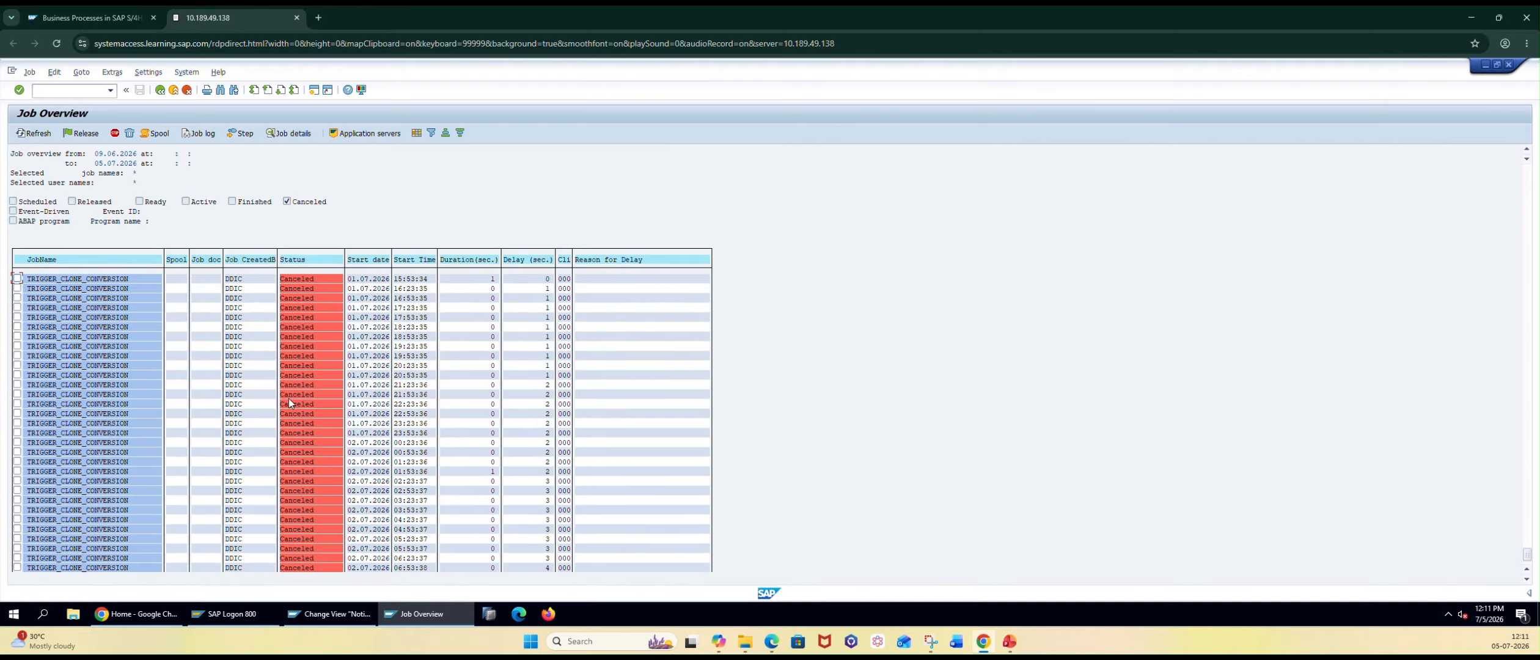
scroll(317, 417, down, 1)
scroll(318, 416, up, 1)
scroll(318, 421, up, 2)
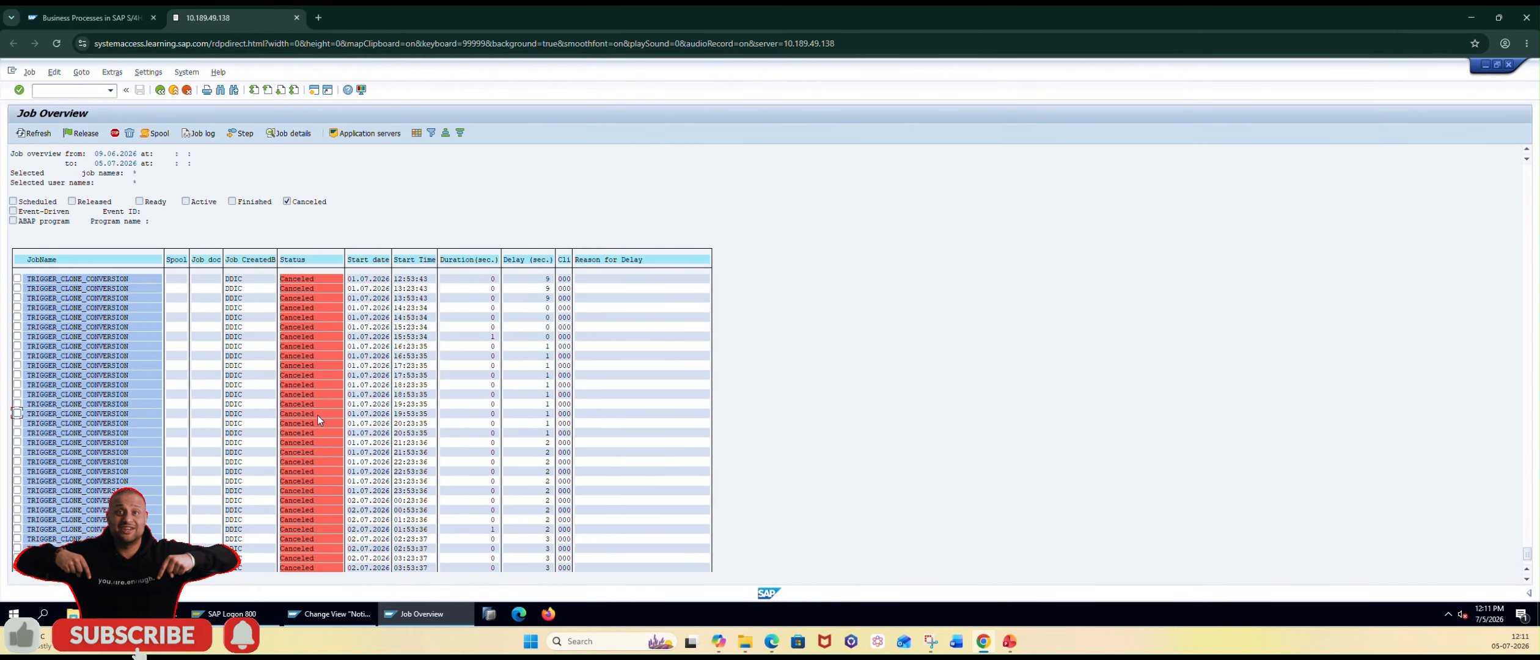
scroll(318, 419, up, 3)
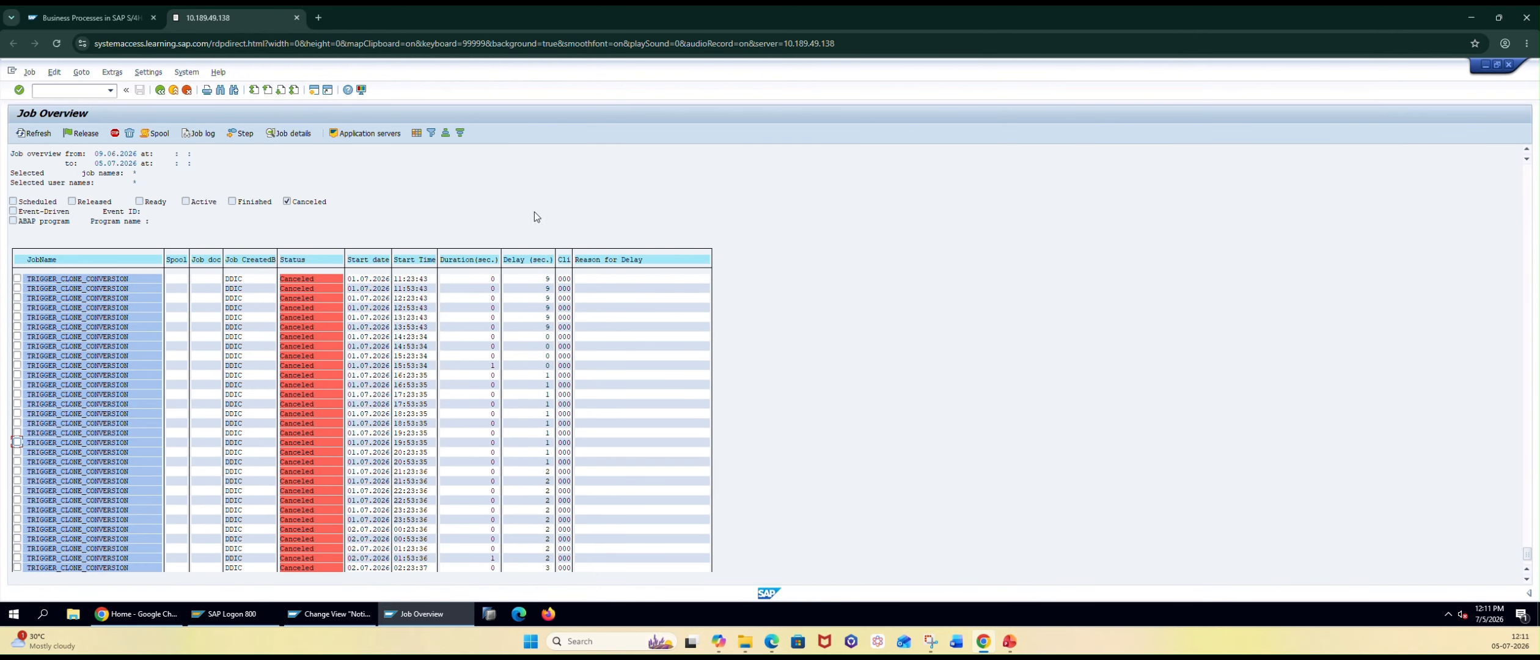